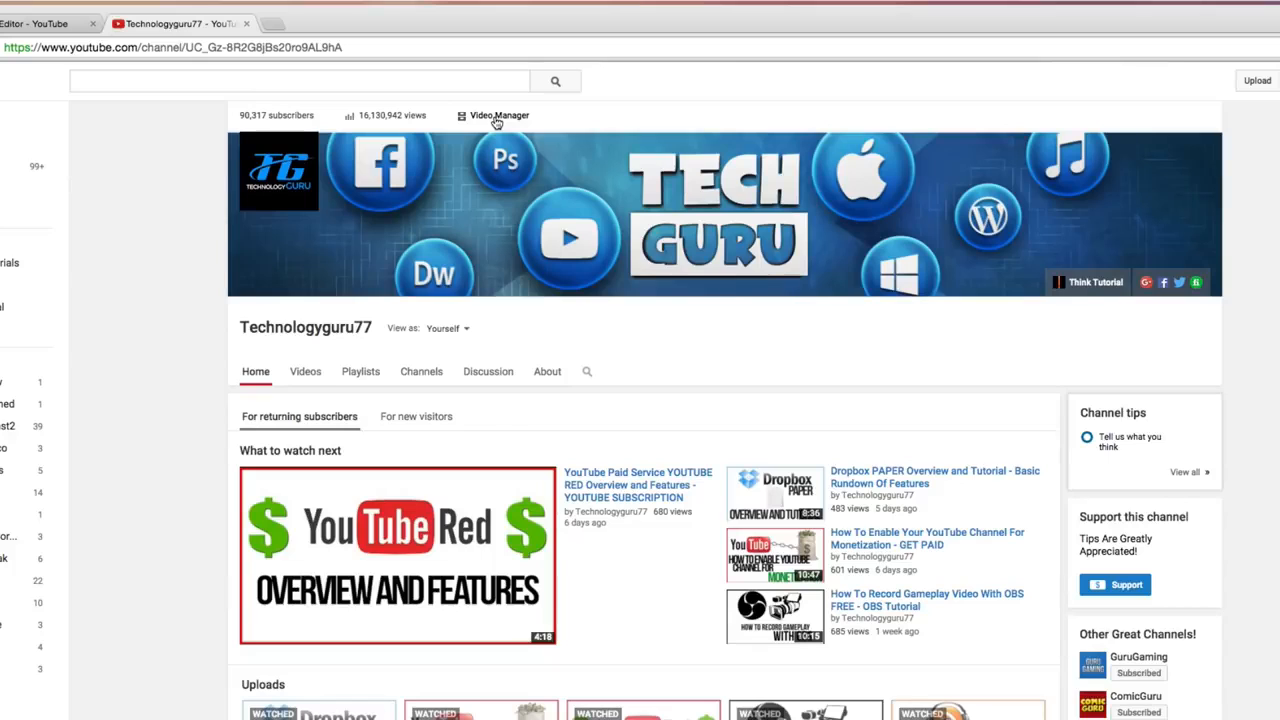
Open the Video Editor in Creator Studio, starting from the channel's Video Manager.
left_click(496, 118)
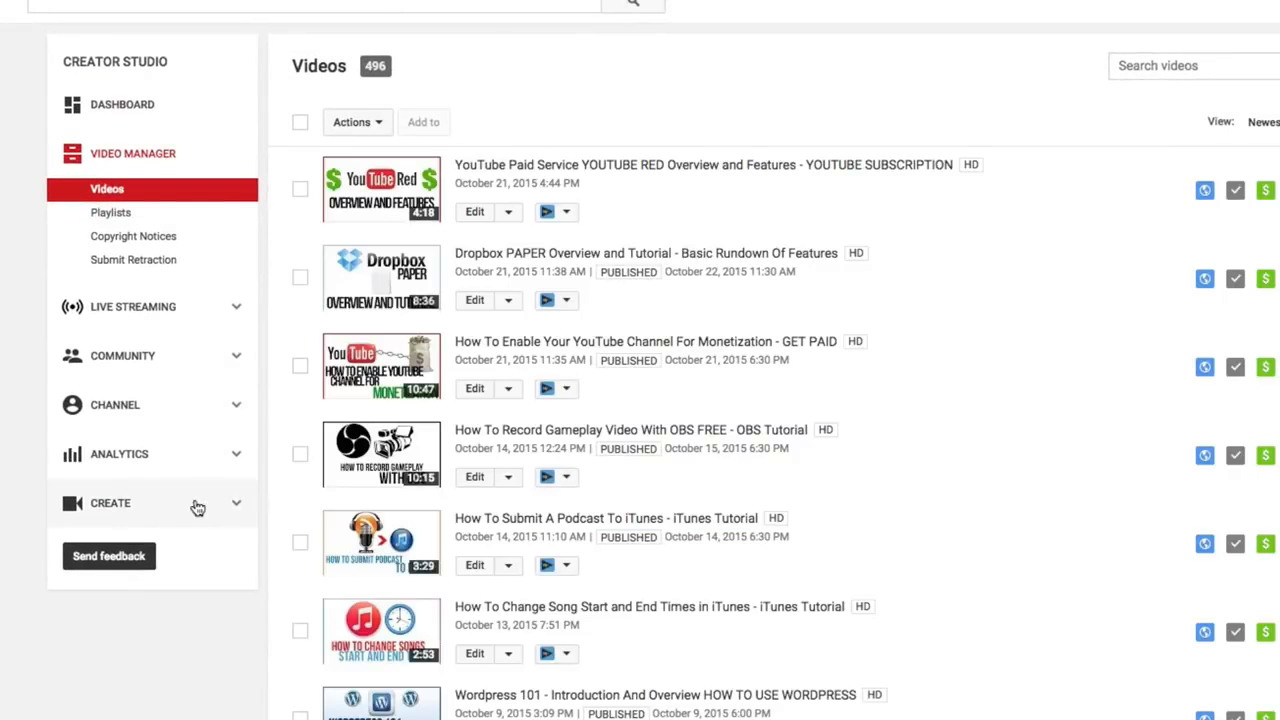
left_click(118, 507)
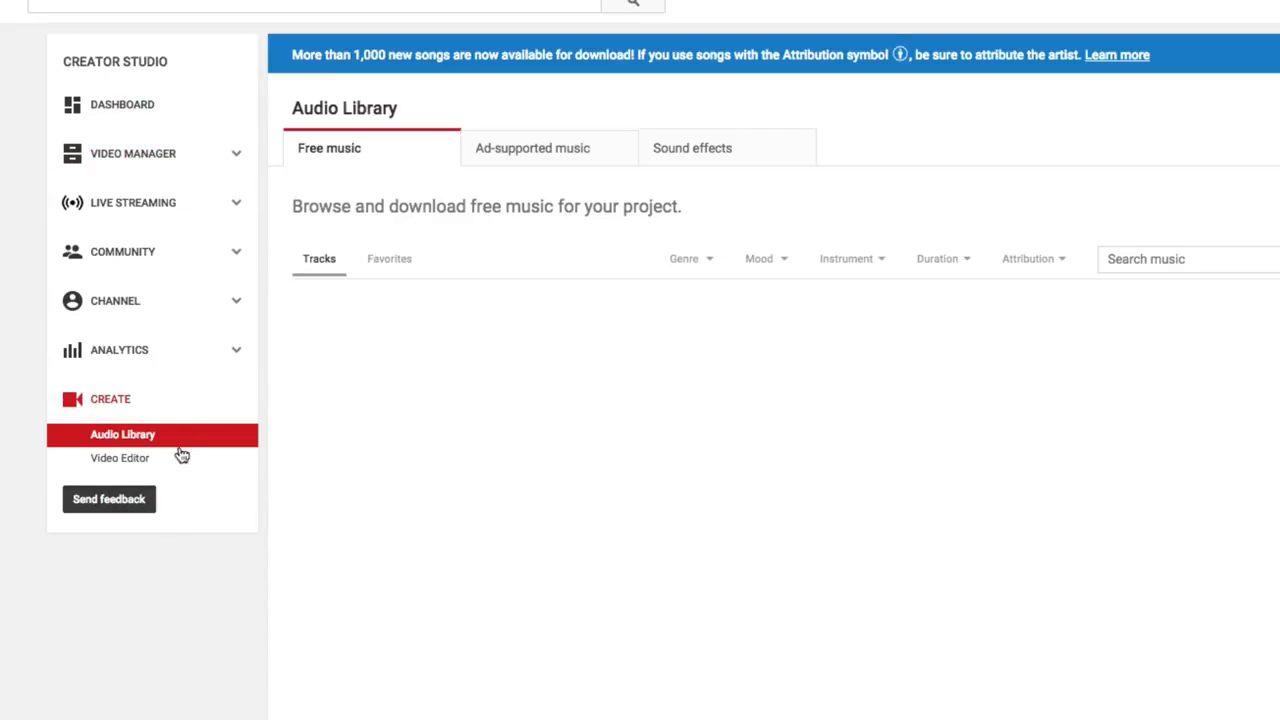
left_click(120, 458)
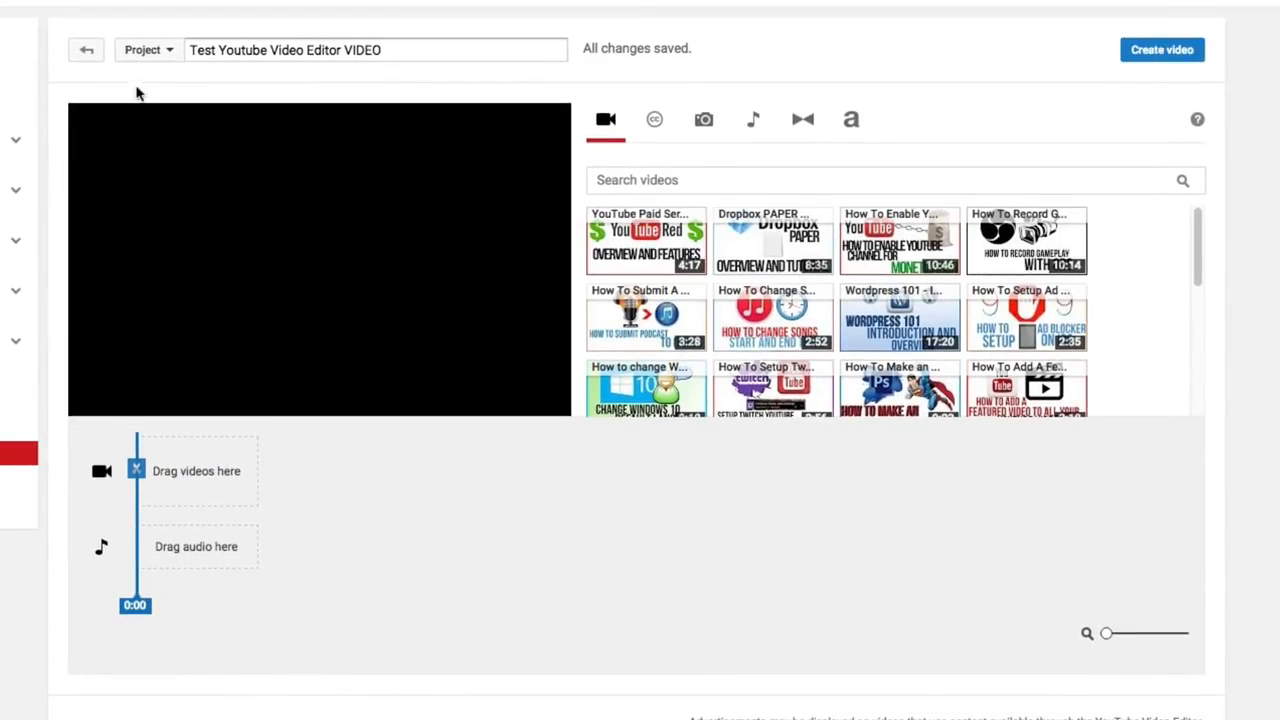
left_click(171, 53)
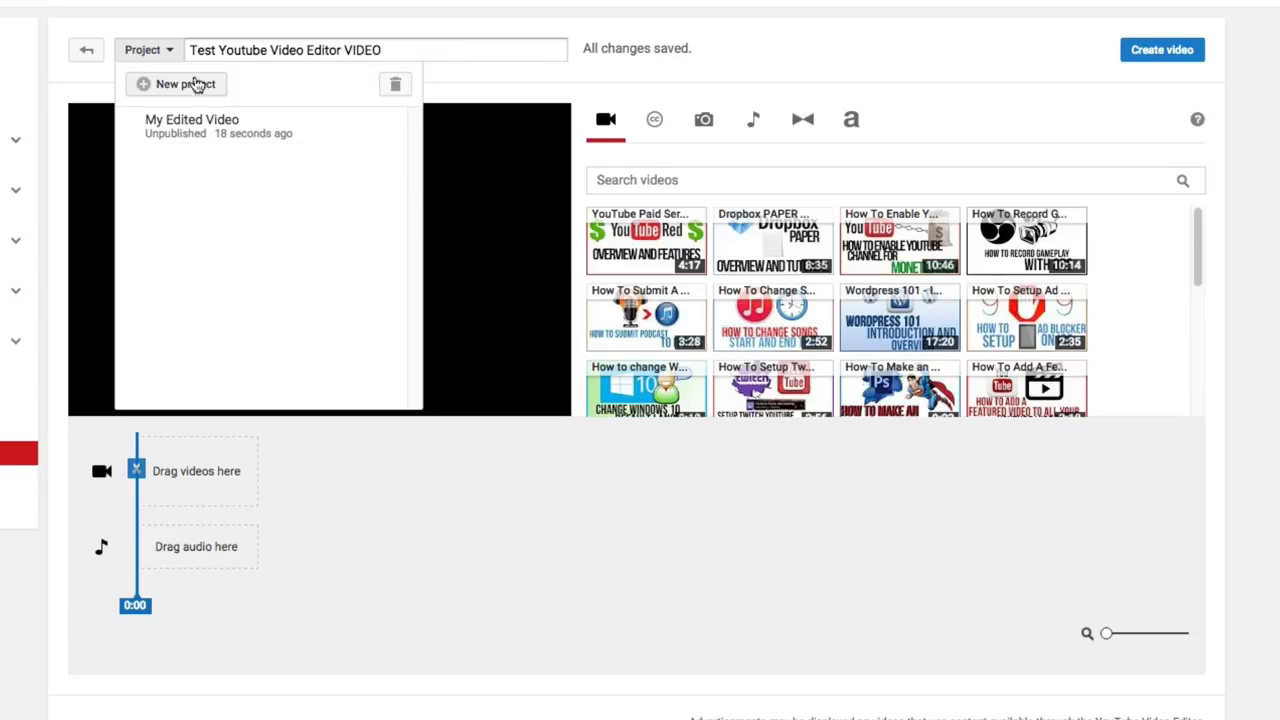
left_click_drag(252, 51, 385, 56)
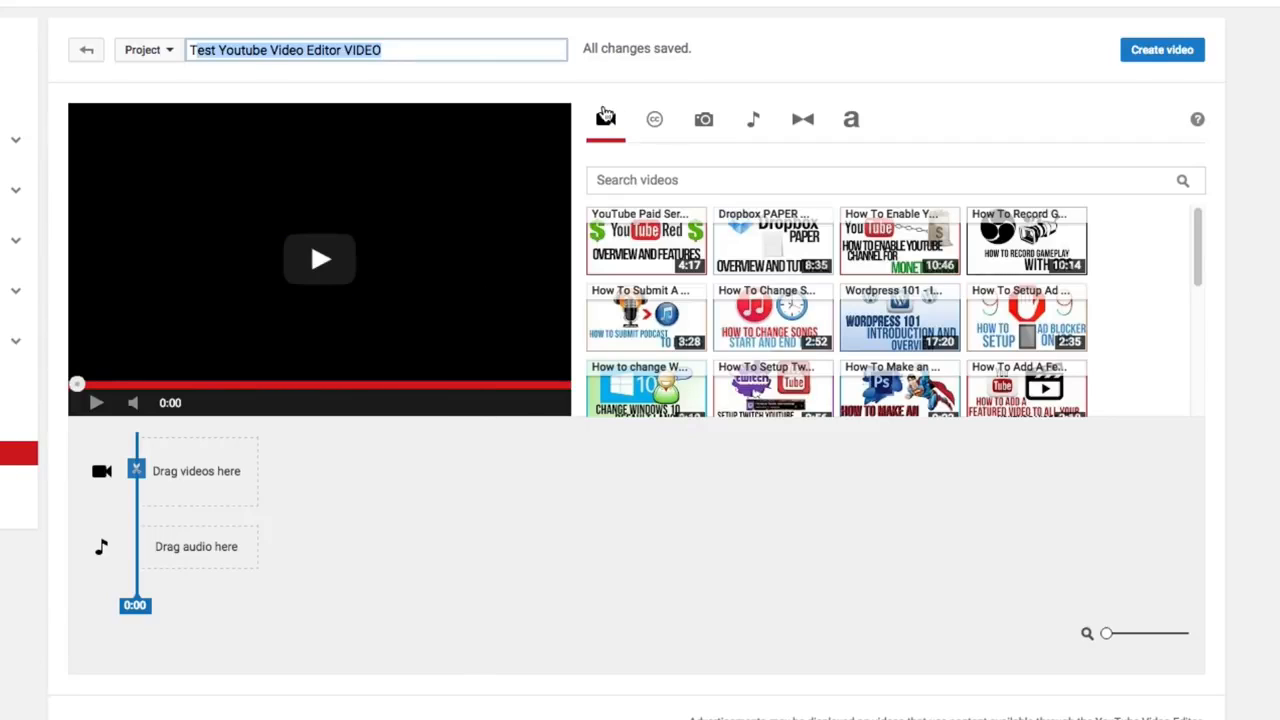
left_click(606, 120)
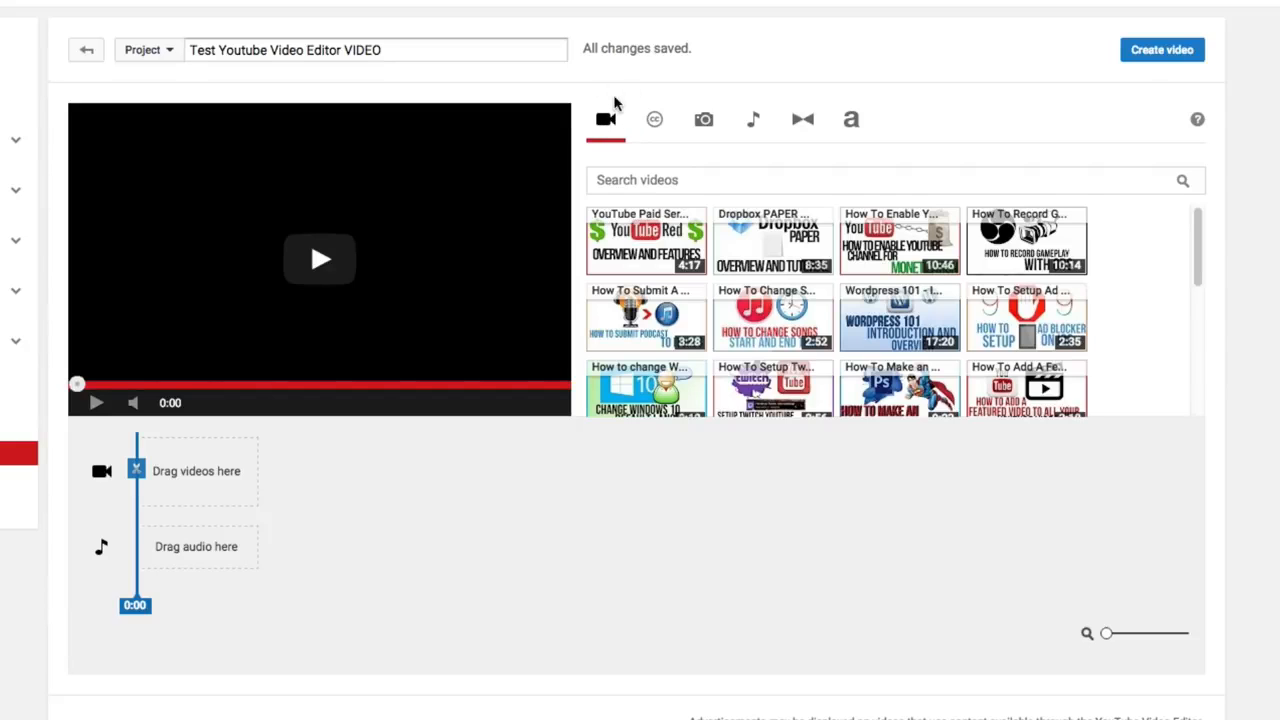
left_click(654, 120)
left_click(606, 121)
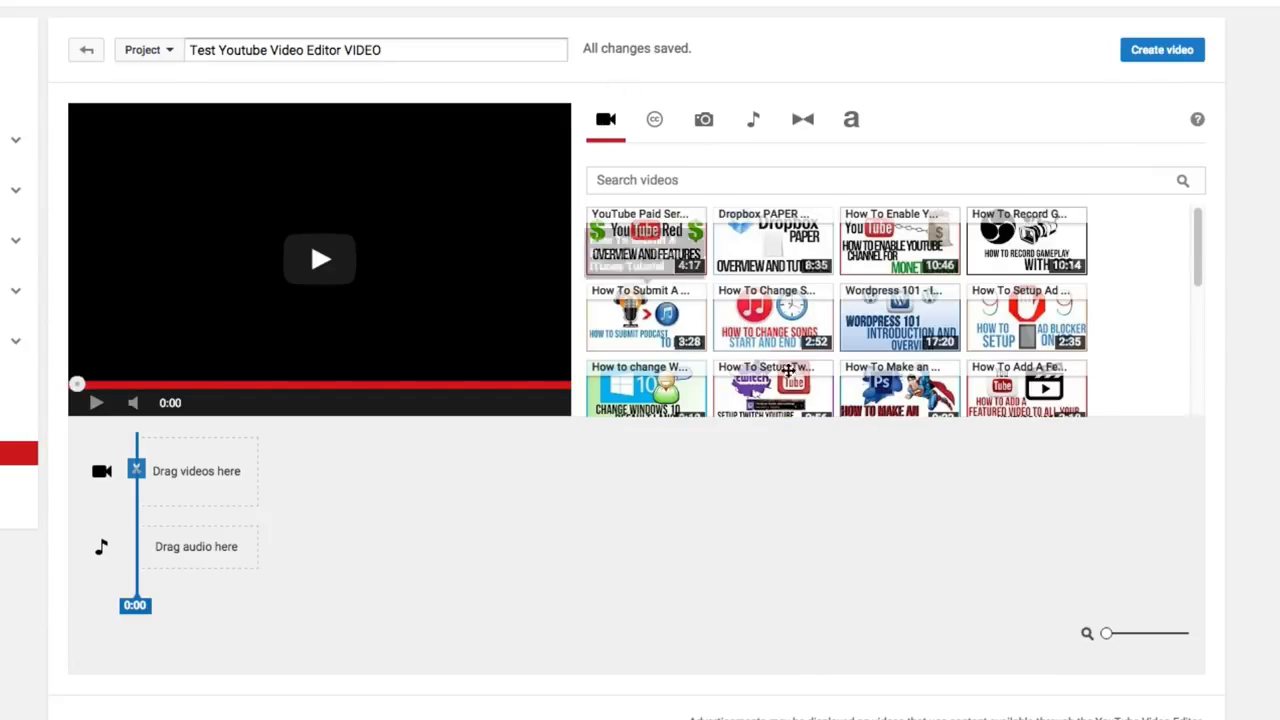
Add the uploaded YouTube Red overview video to the empty video track and scrub its preview to 1:49.
left_click_drag(1198, 245, 1206, 275)
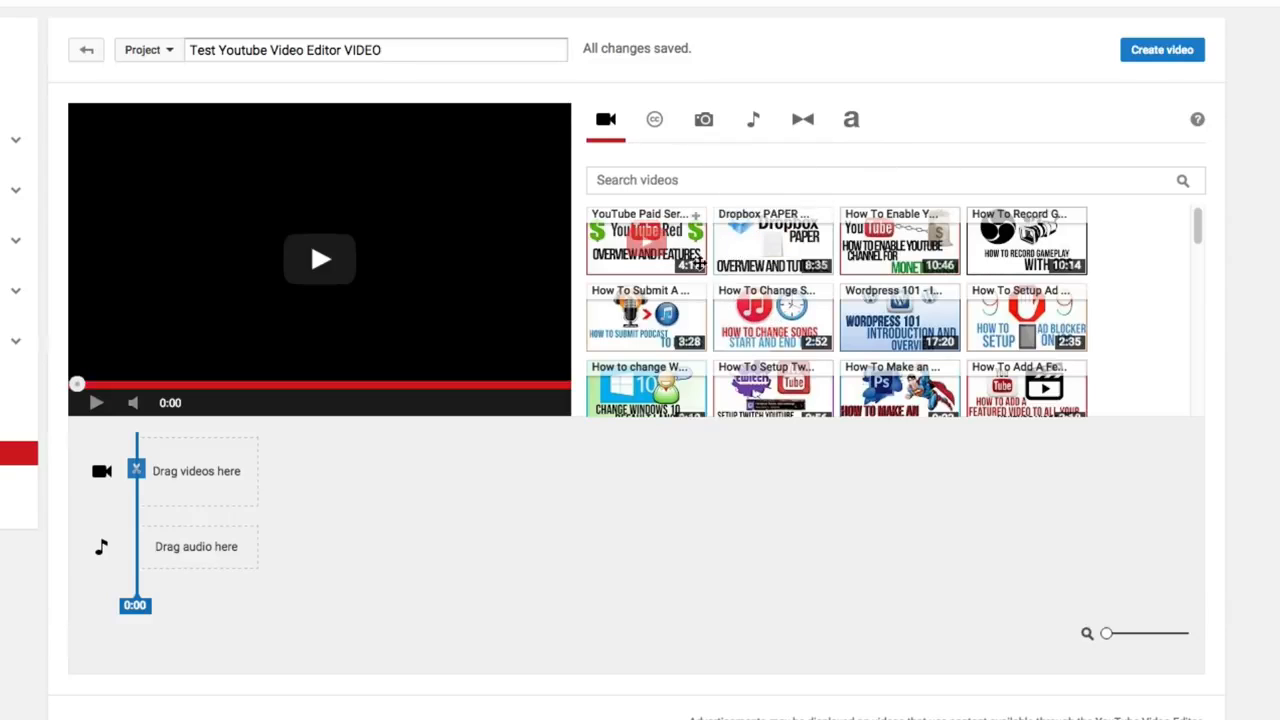
left_click_drag(694, 251, 211, 473)
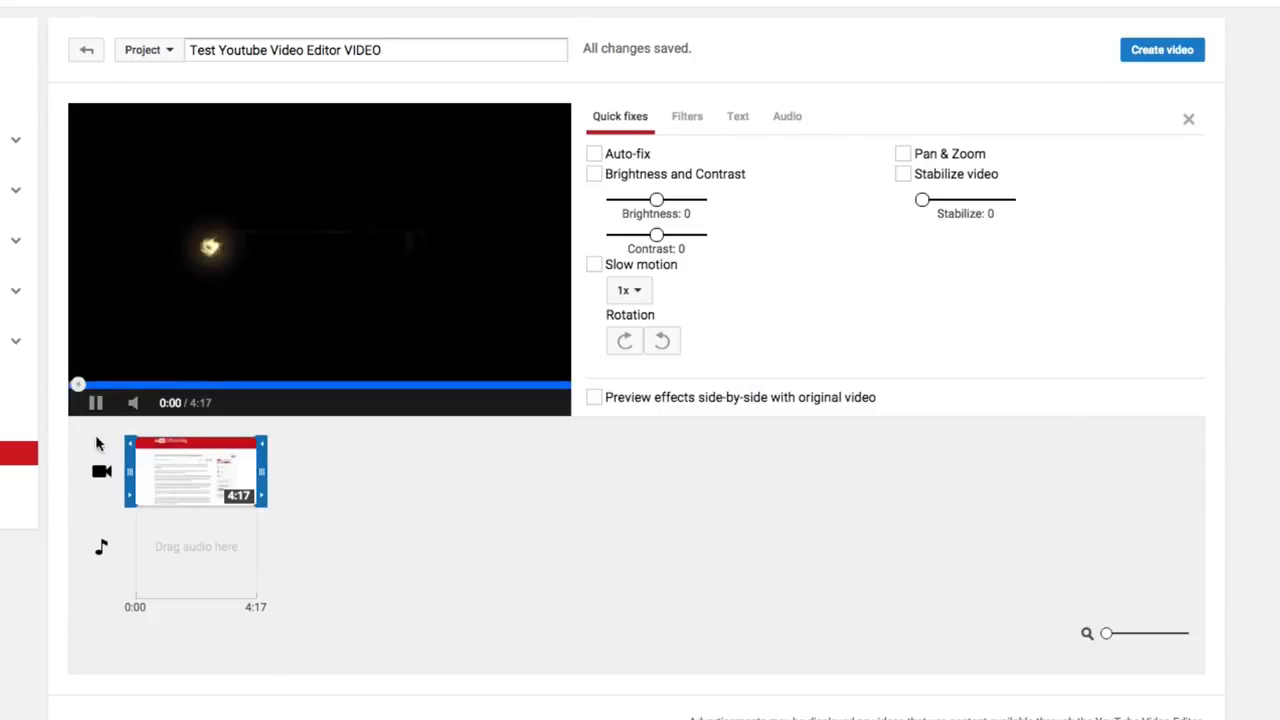
left_click(96, 402)
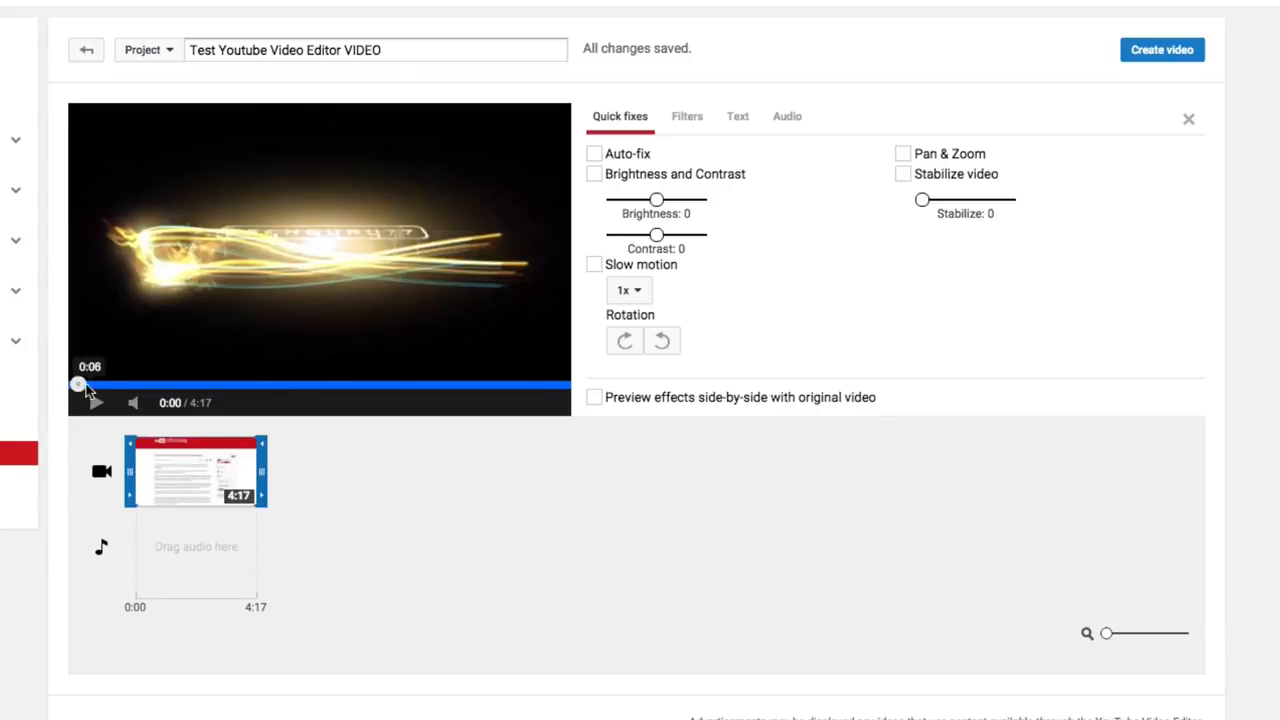
left_click_drag(115, 388, 280, 383)
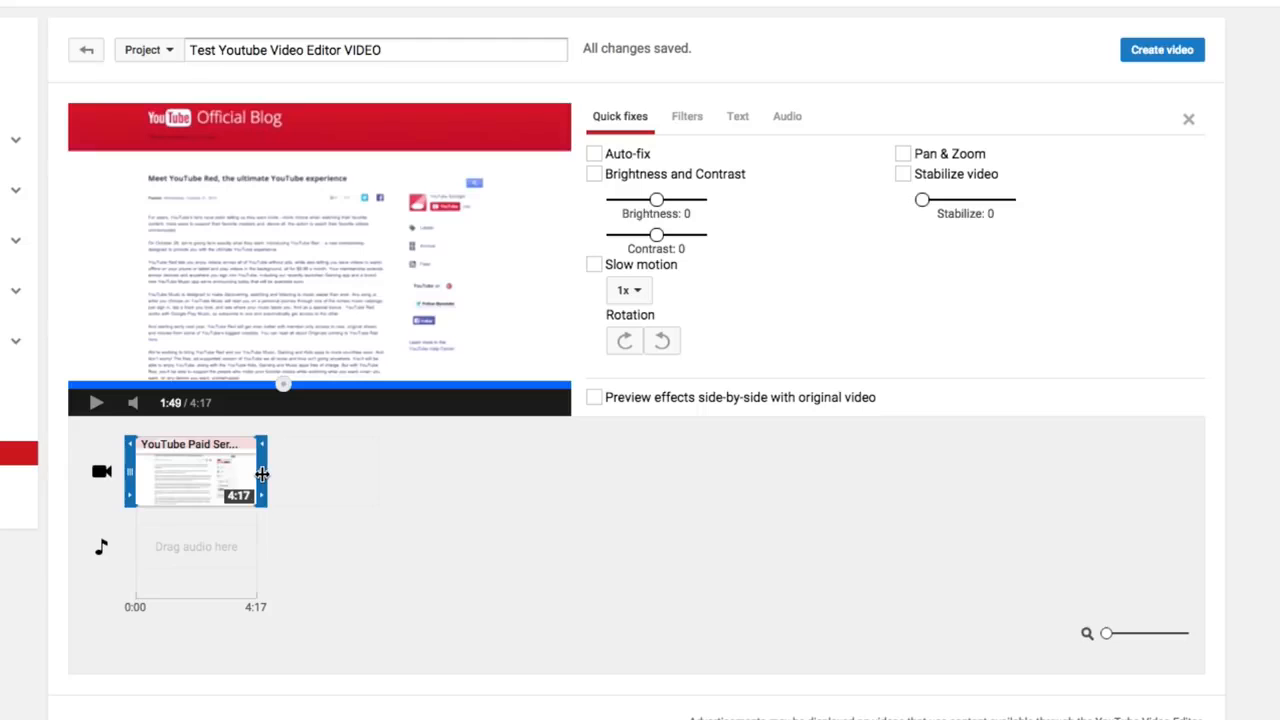
Trim the end of the YouTube Red clip to a length of 1:02 and rewind the project preview to the start.
left_click_drag(261, 474, 170, 457)
left_click(95, 402)
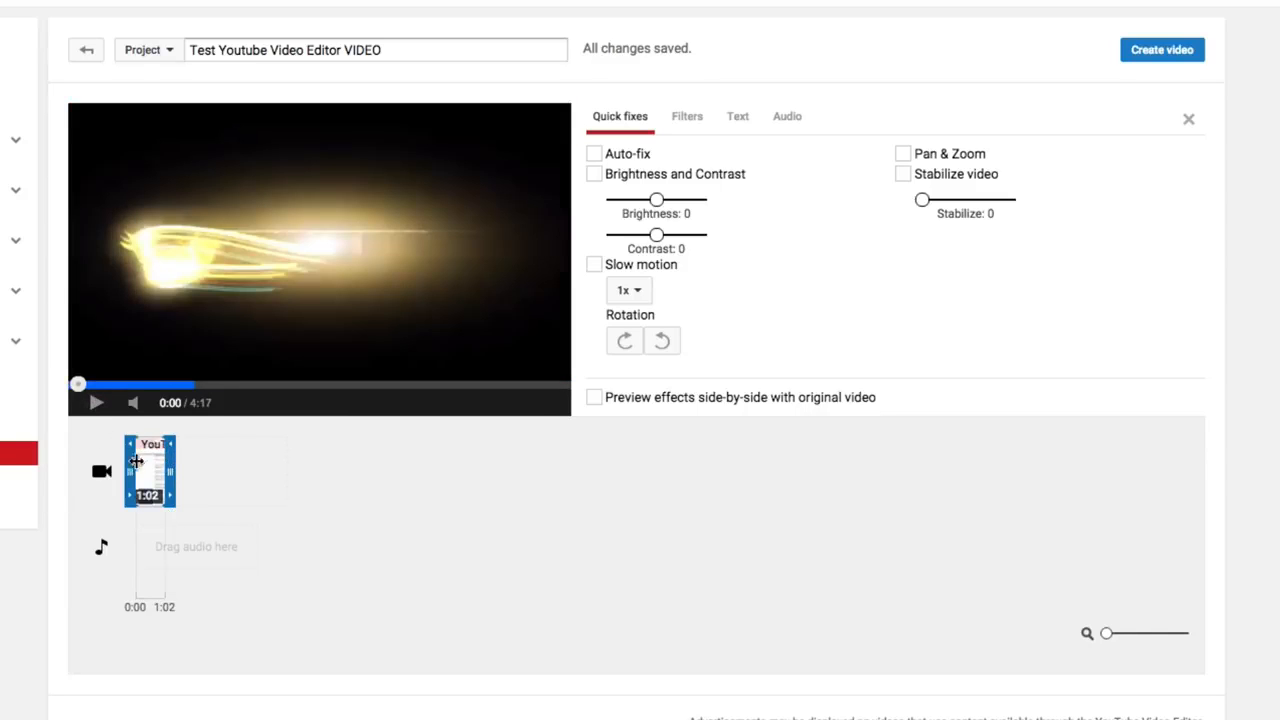
mouse_move(147, 473)
left_mouse_down()
mouse_move(231, 469)
mouse_move(150, 465)
left_mouse_up()
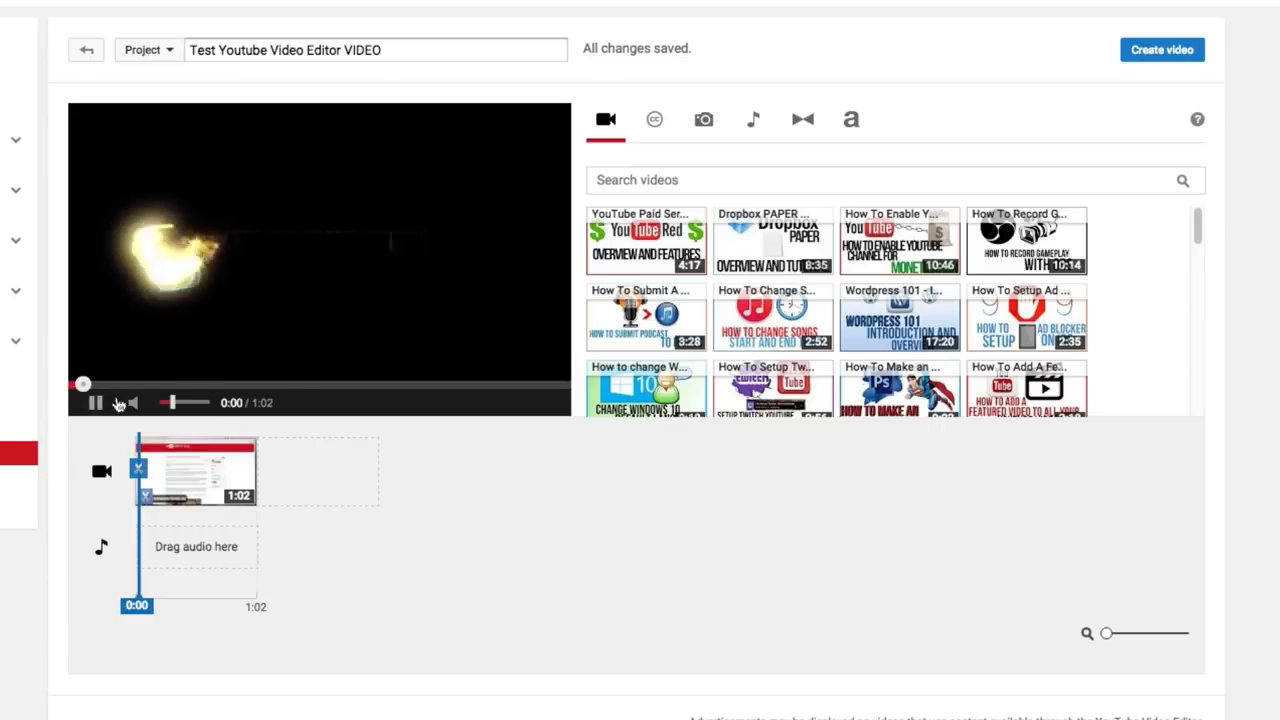
left_click(94, 403)
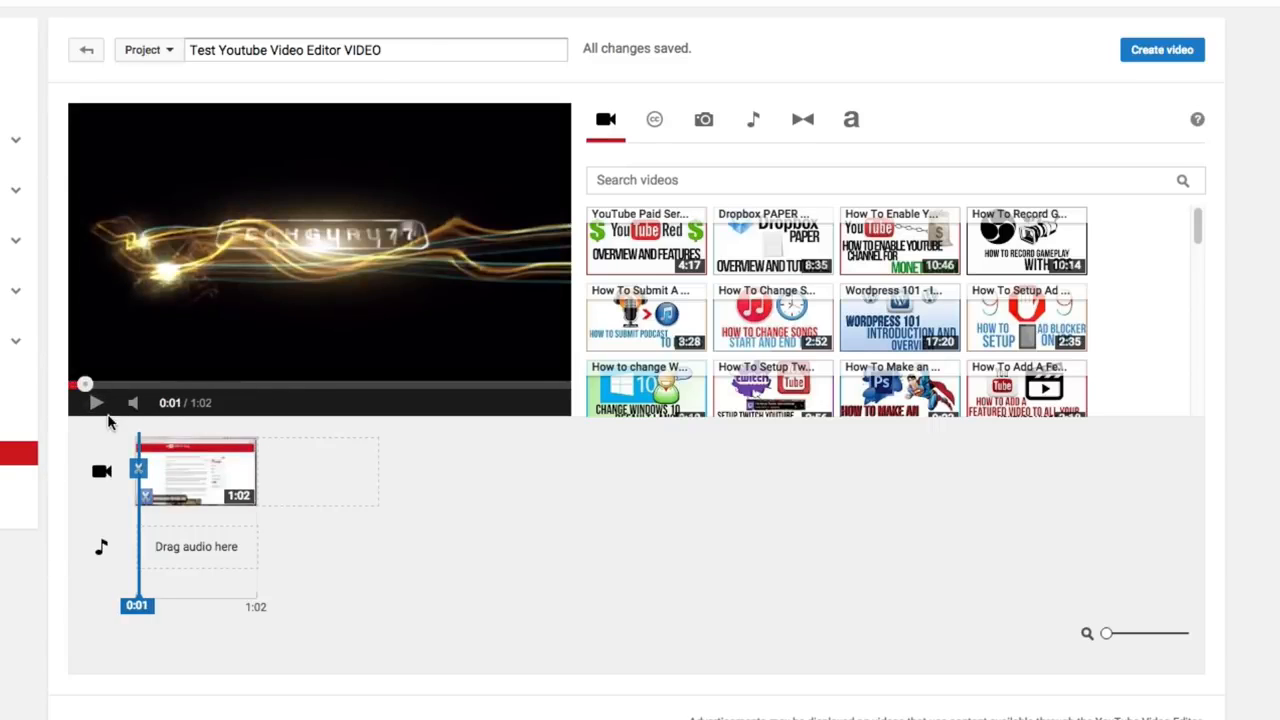
left_click(77, 385)
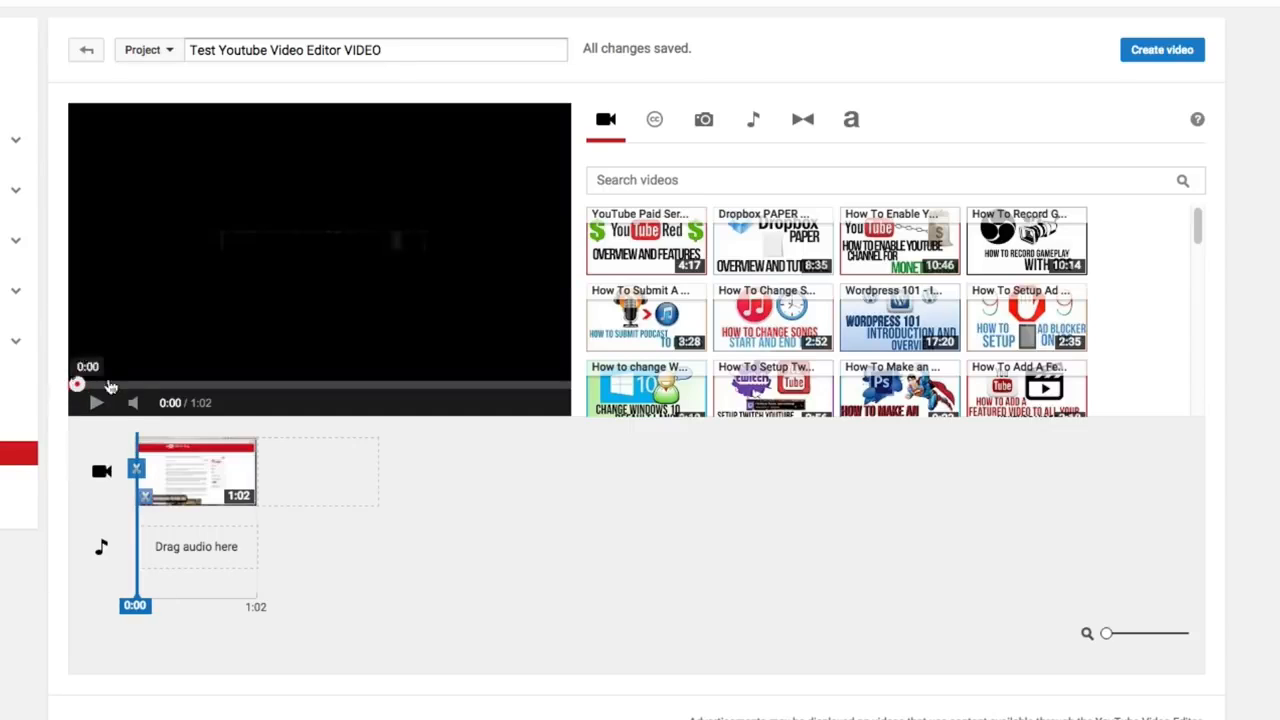
Replace the YouTube Red clip on the video track with the Creative Commons video Small waterfall and rewind its preview to the start.
left_click(655, 125)
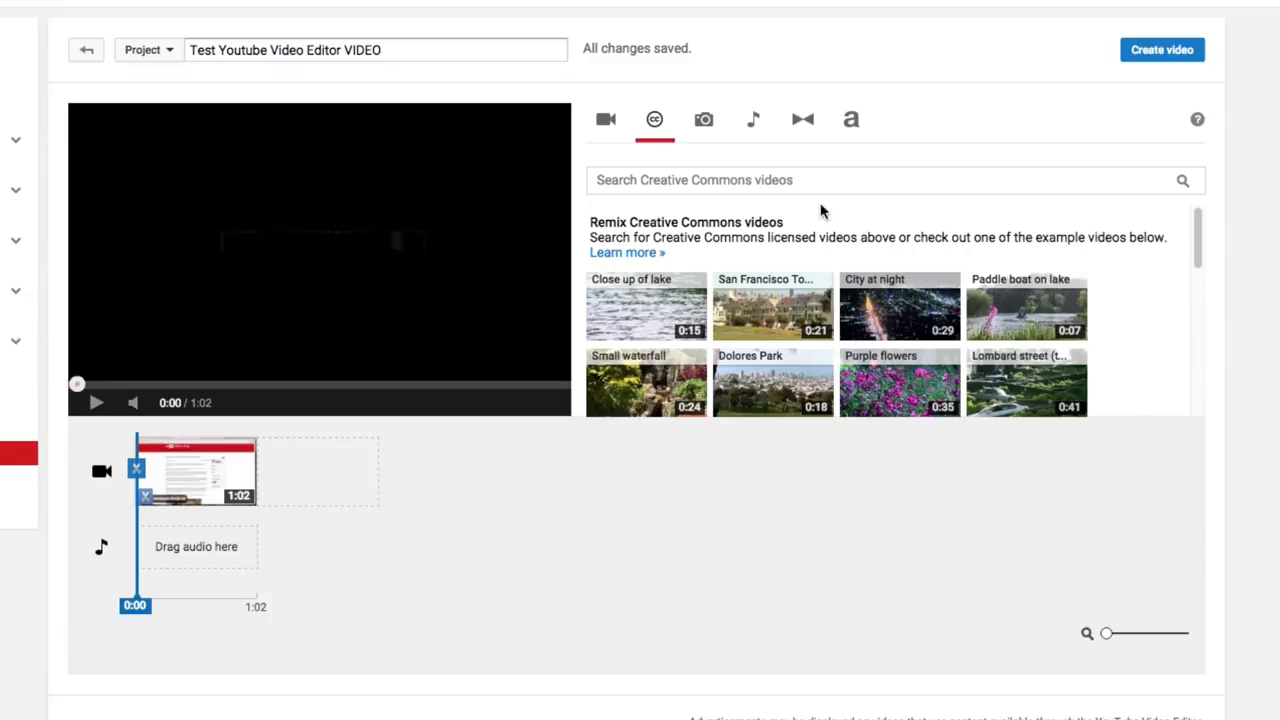
left_click(691, 181)
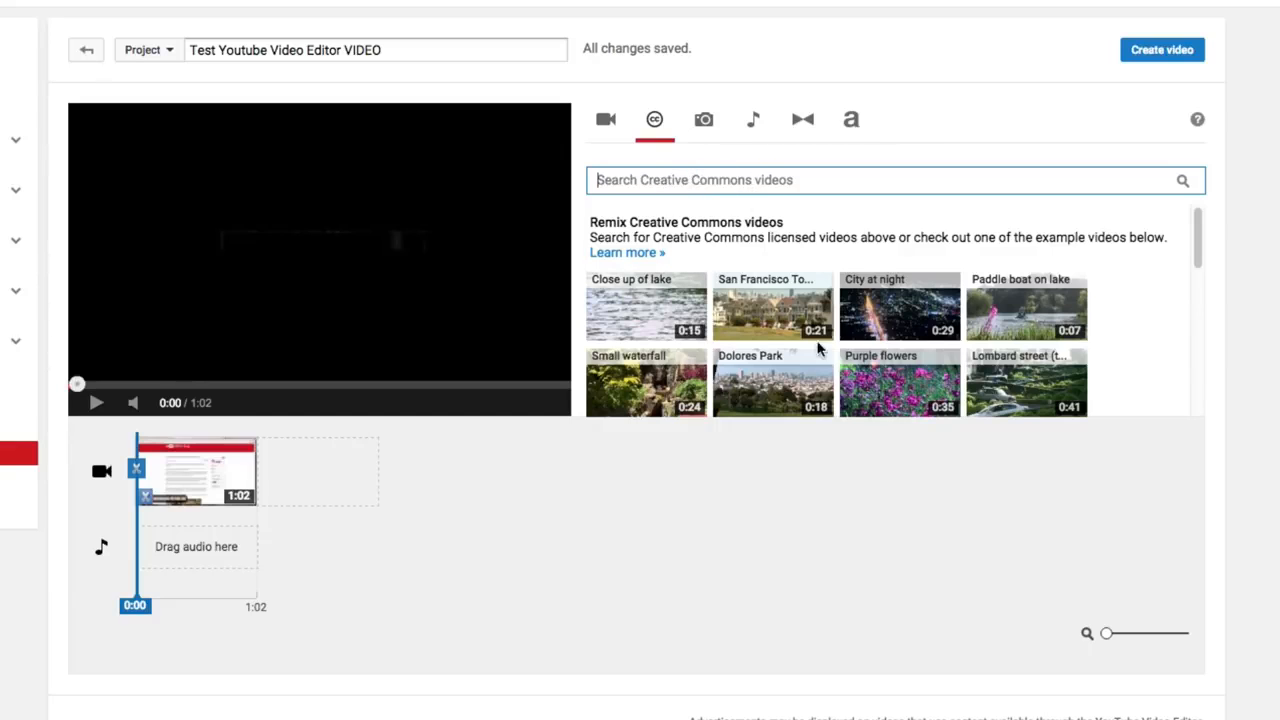
scroll(815, 347, "down", 2)
scroll(806, 280, "up", 2)
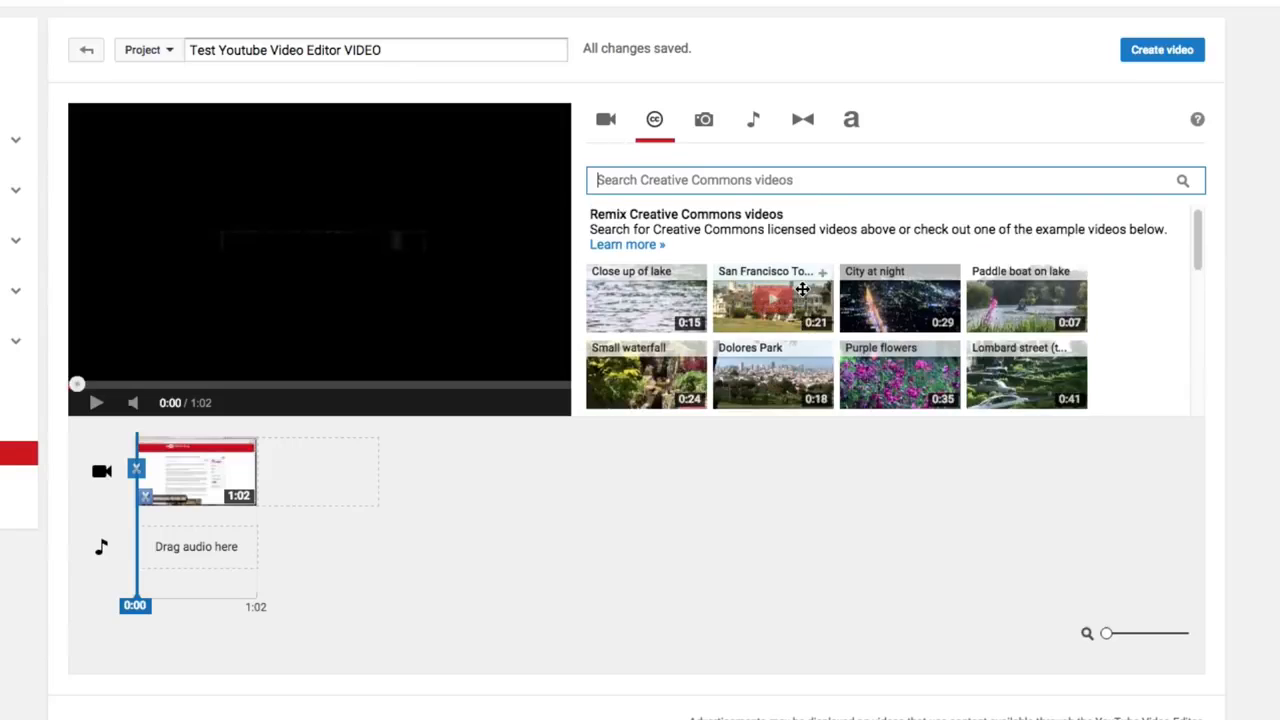
scroll(790, 330, "down", 2)
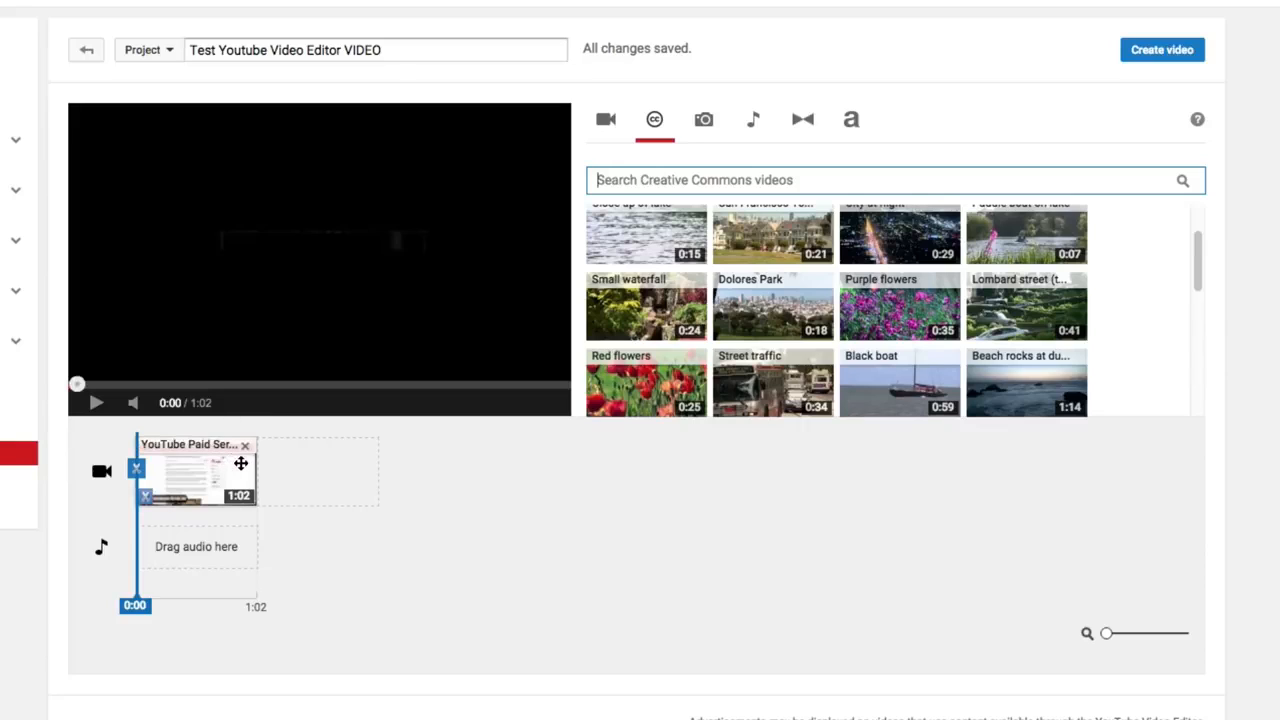
left_click(245, 446)
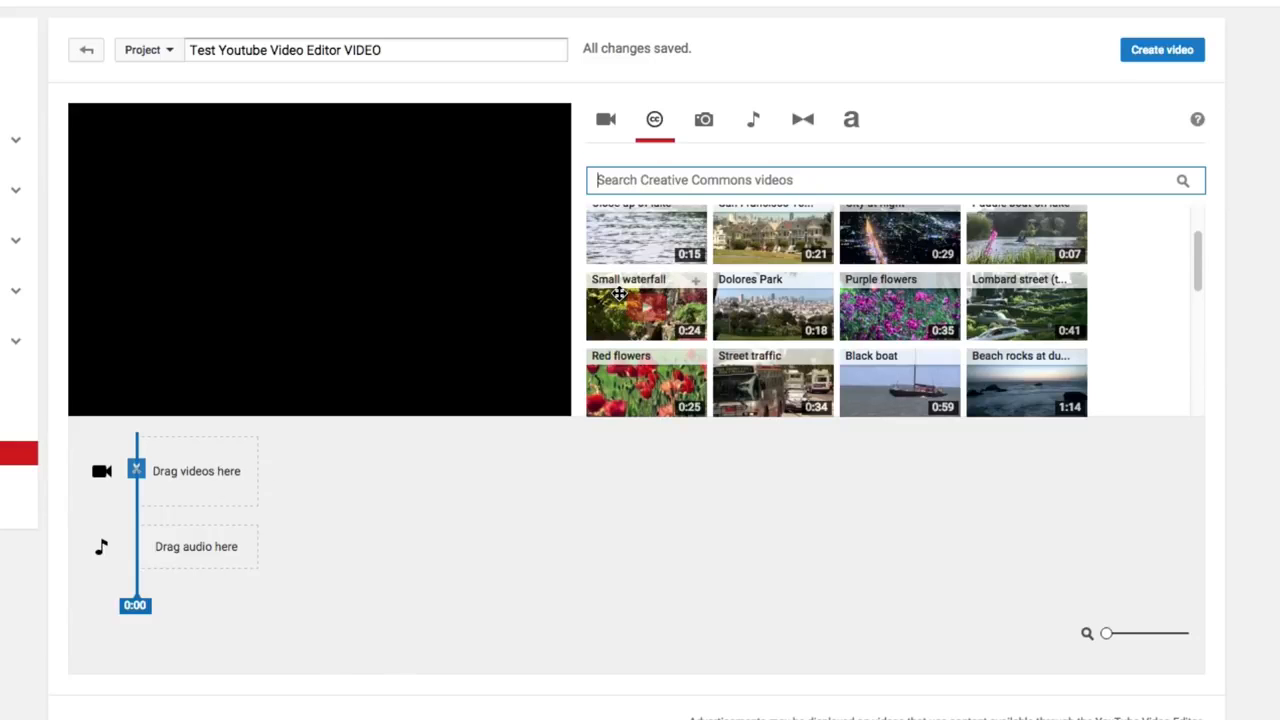
left_click_drag(646, 306, 206, 475)
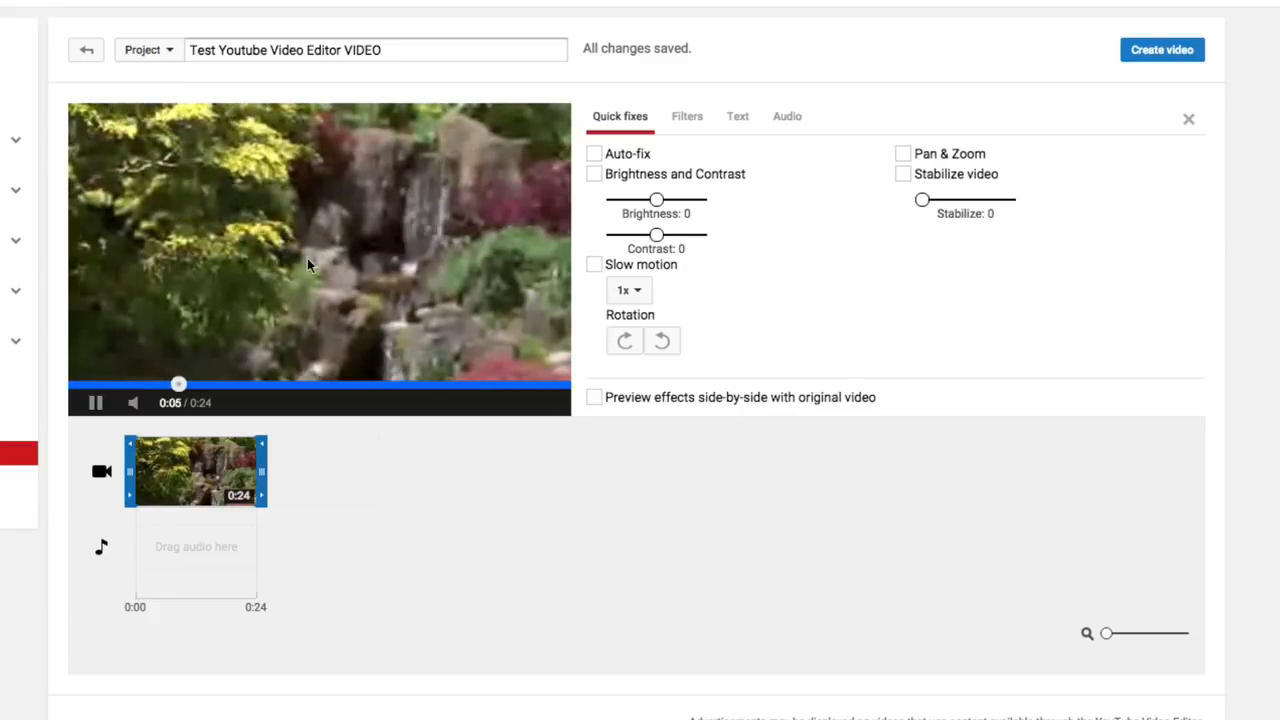
left_click(96, 403)
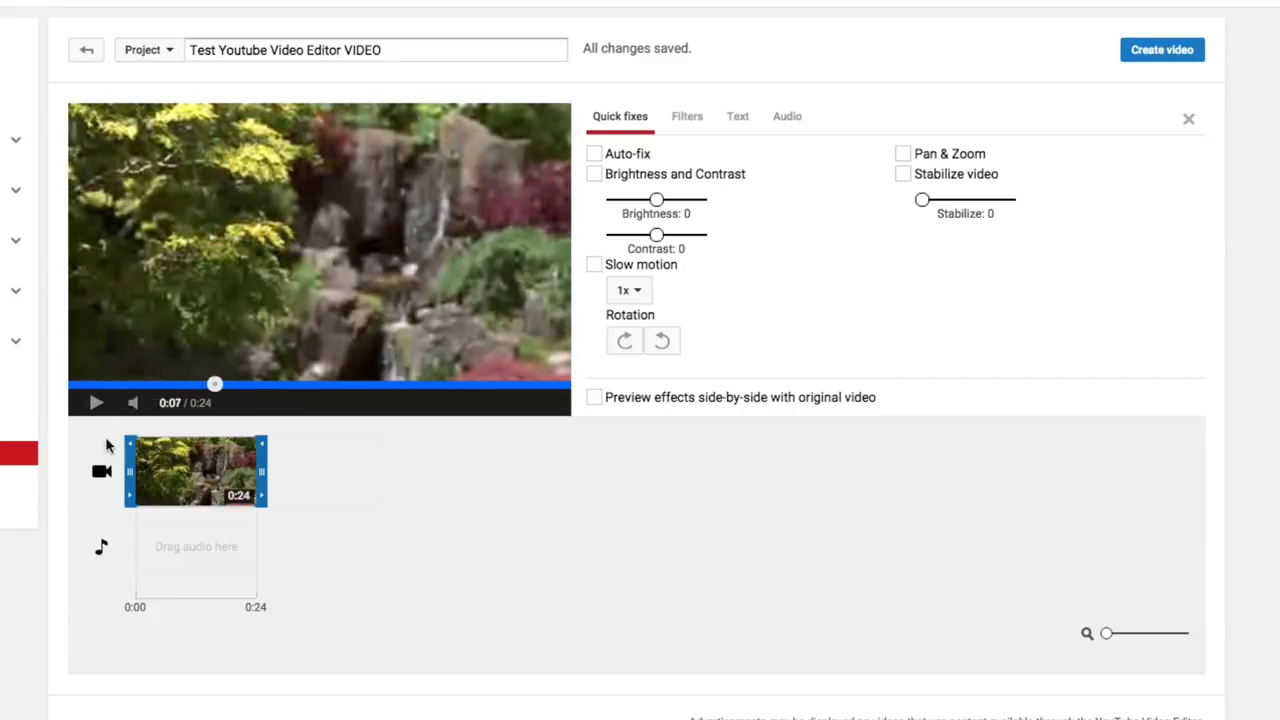
left_click_drag(214, 384, 78, 401)
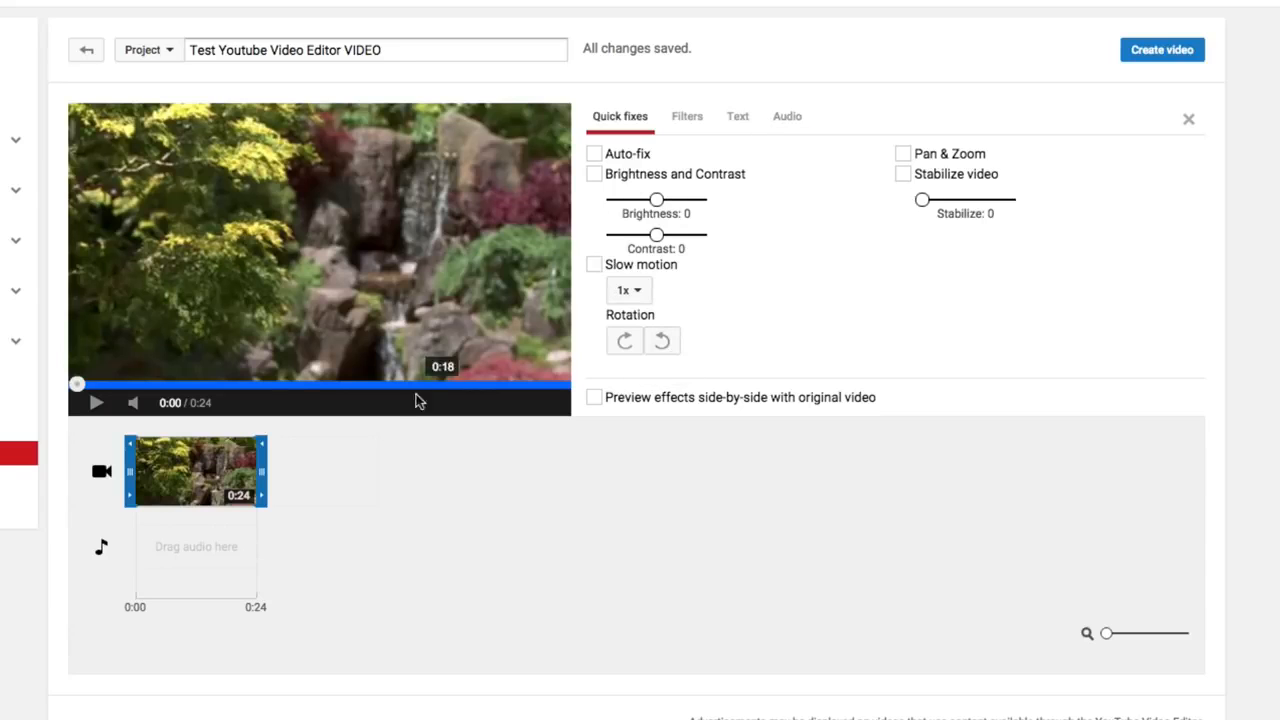
Select the Small waterfall clip again and view its available filters and quick fixes.
left_click(294, 567)
left_click(204, 475)
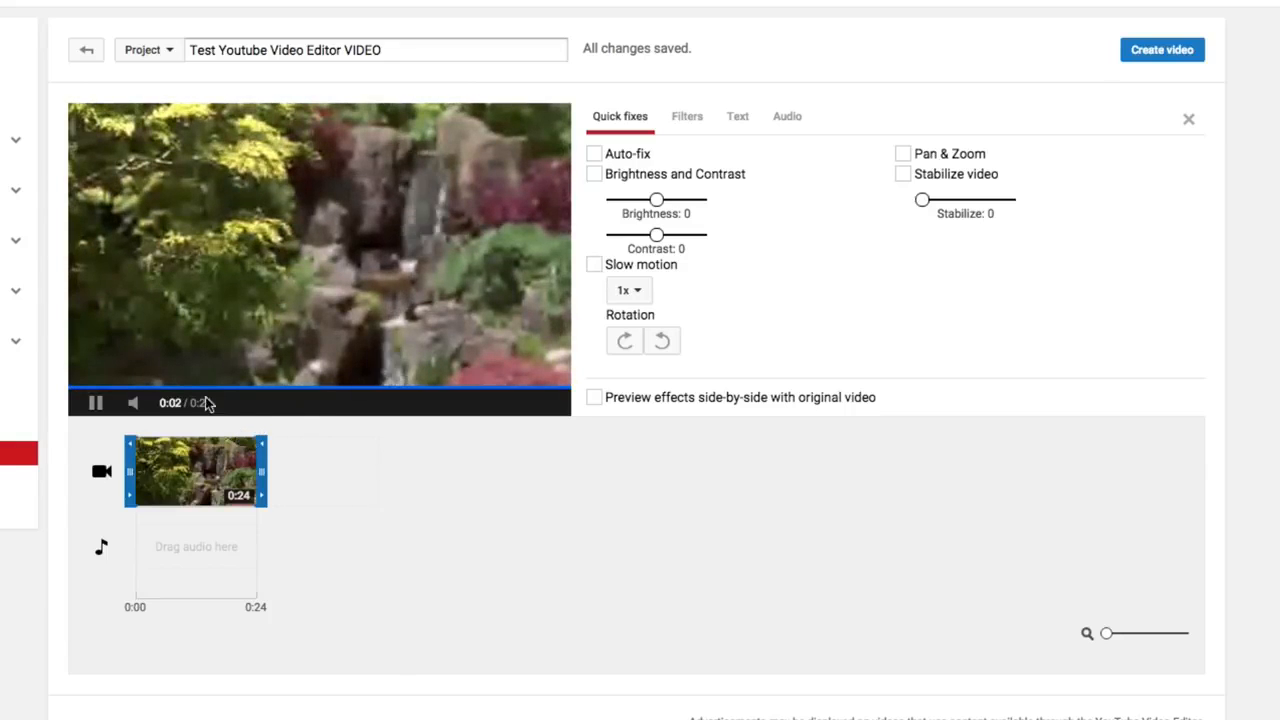
left_click(96, 402)
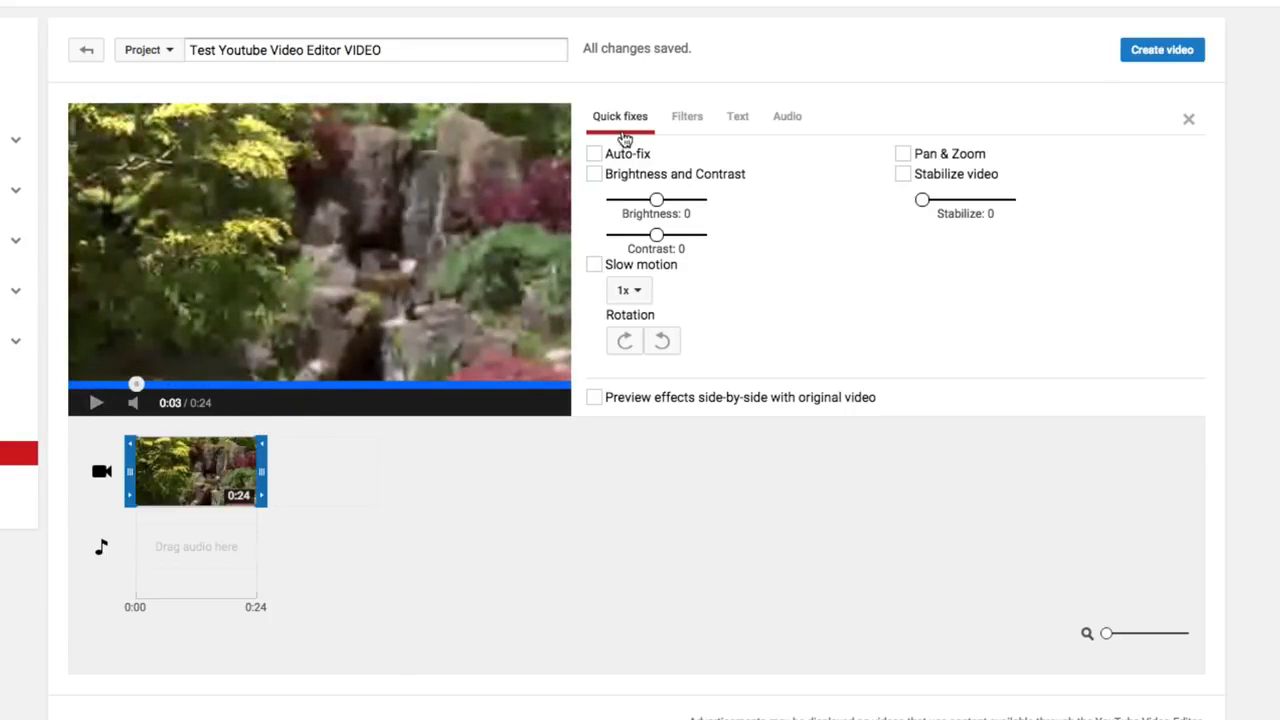
left_click(689, 120)
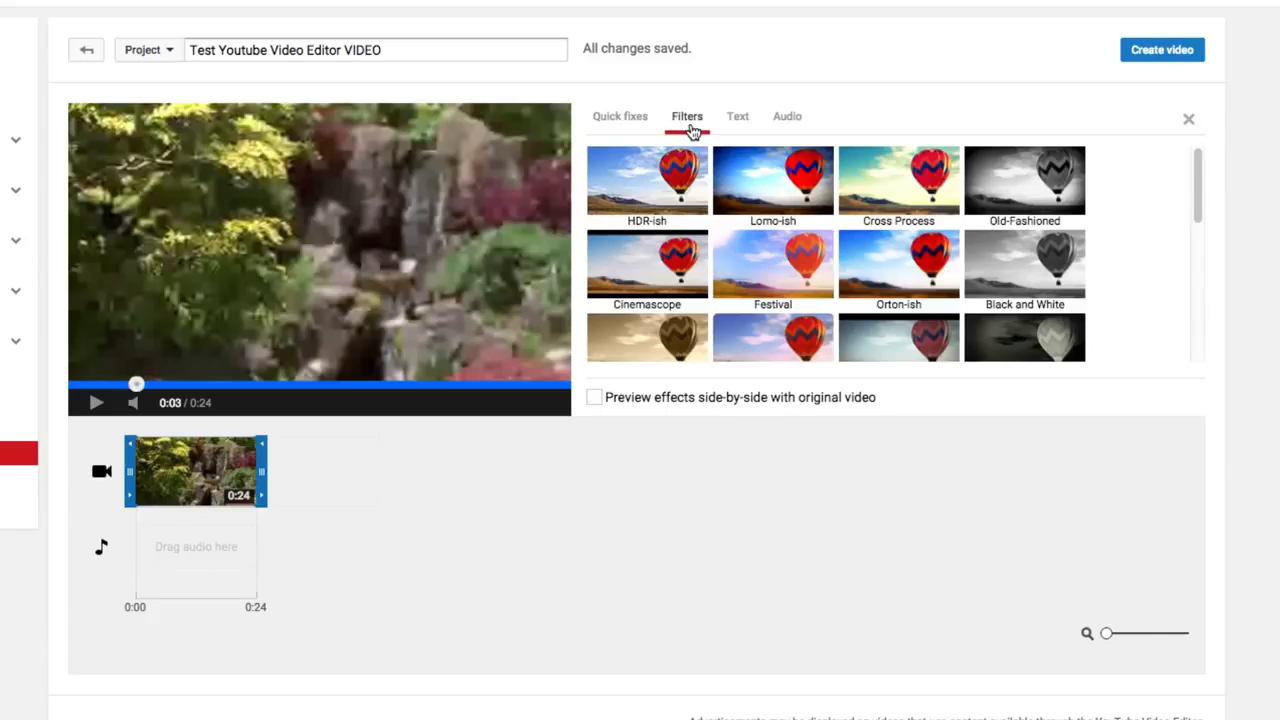
left_click(640, 120)
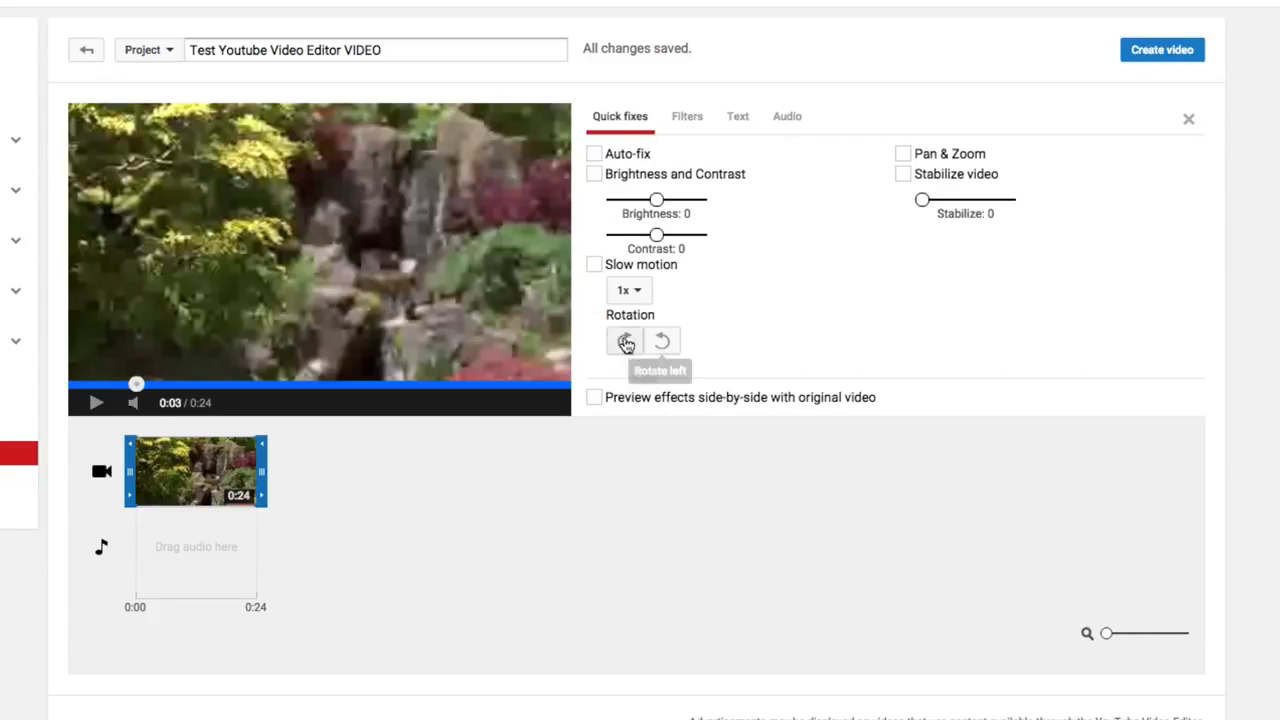
Try the Slow motion effect at 2x on the Small waterfall clip, turn it off again and pause the preview.
left_click(595, 265)
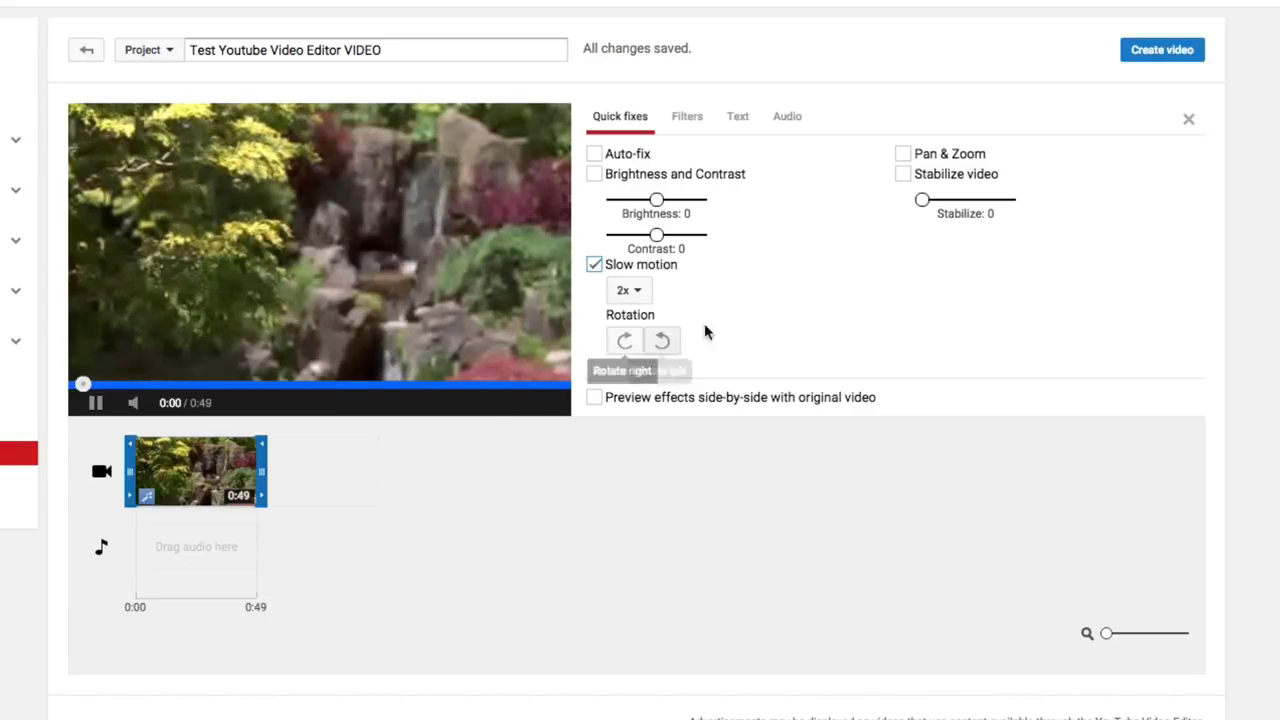
left_click(595, 265)
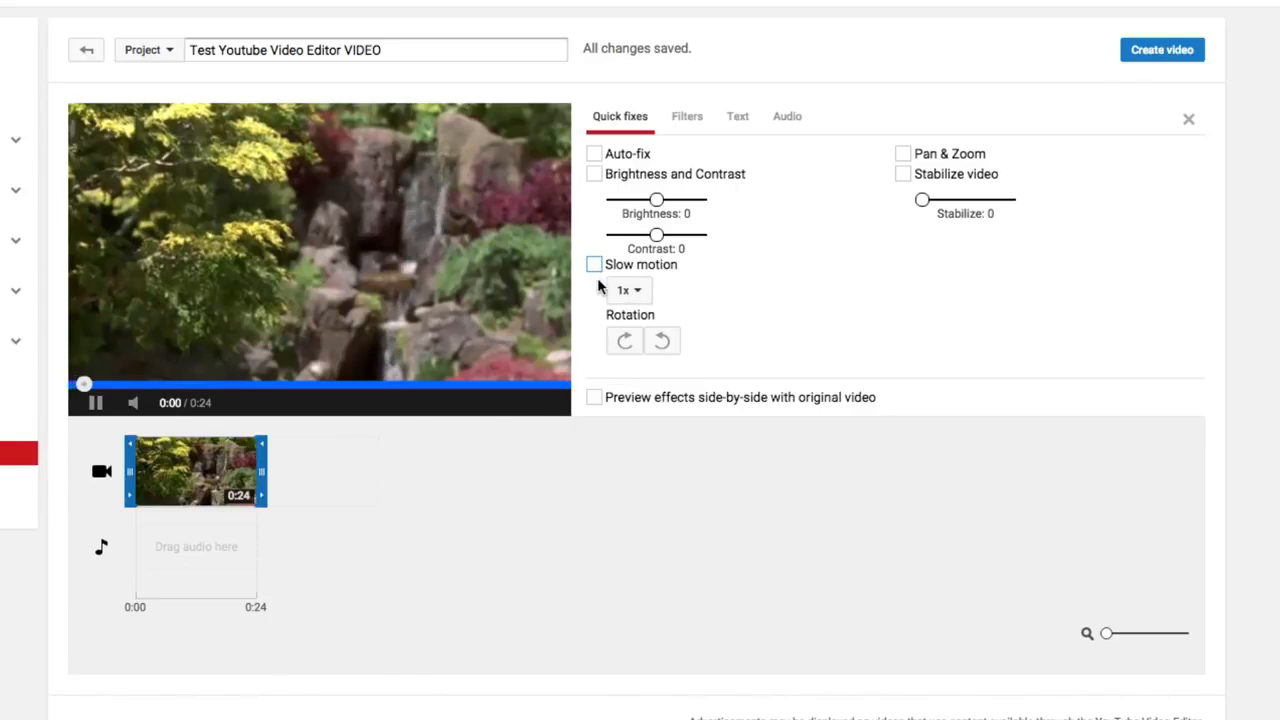
left_click(92, 404)
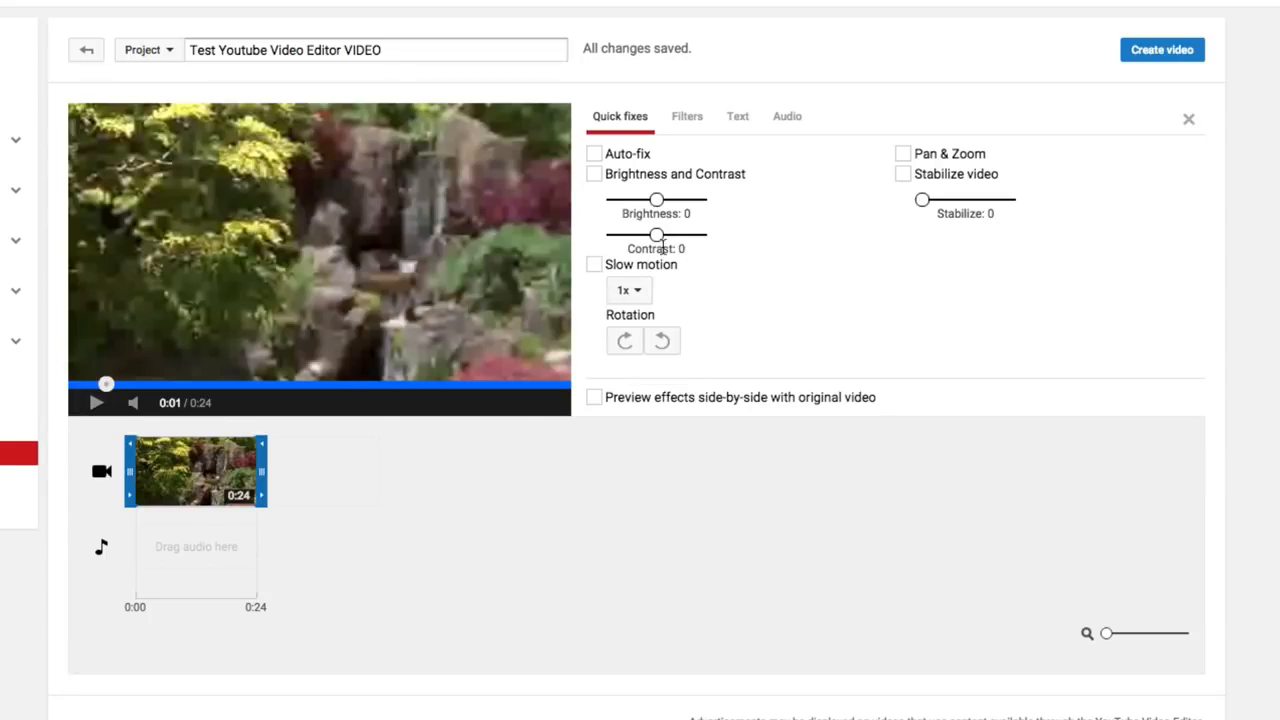
Try rotating the Small waterfall clip to the right in quarter turns through a full turn and pause the preview.
left_click(633, 344)
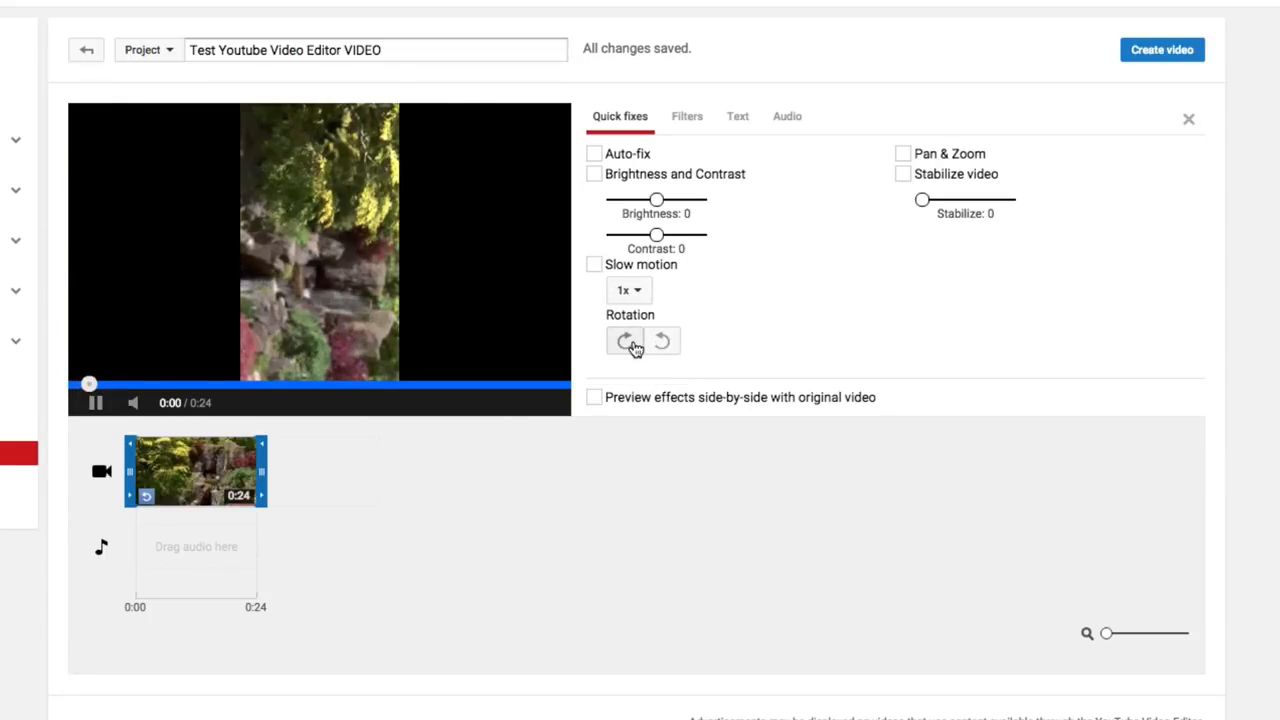
left_click(633, 346)
left_click(633, 346)
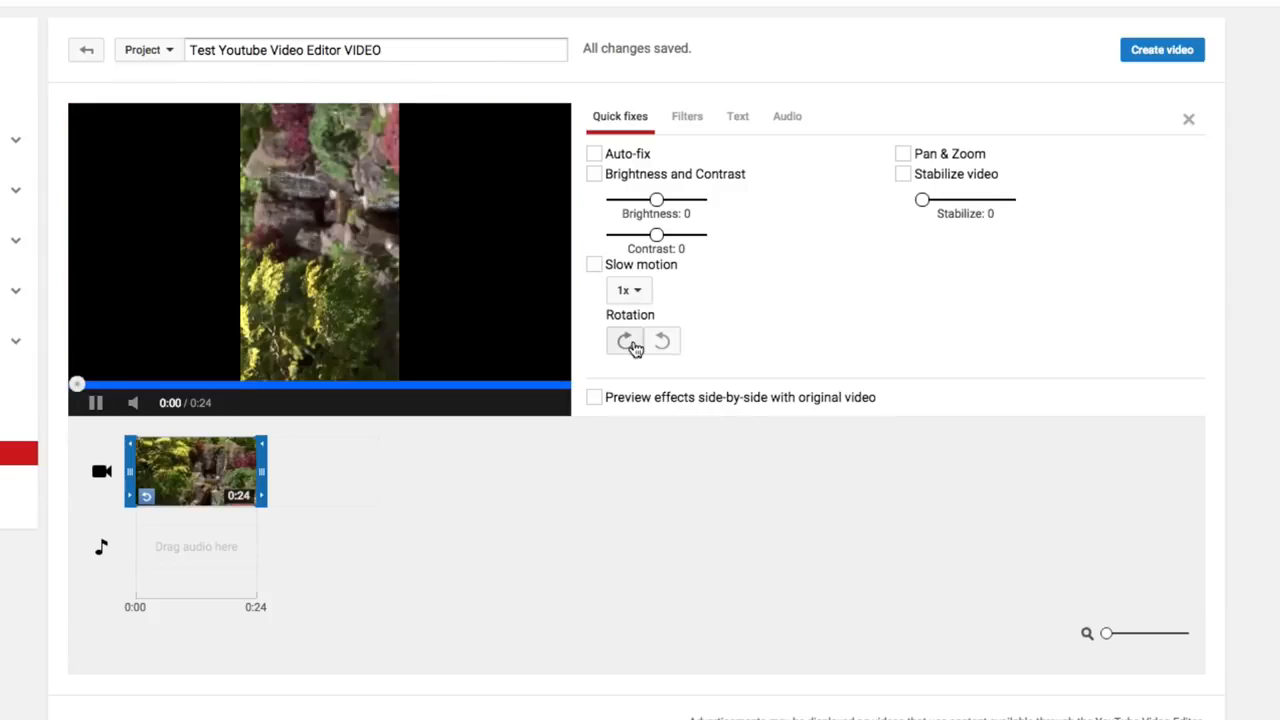
left_click(633, 346)
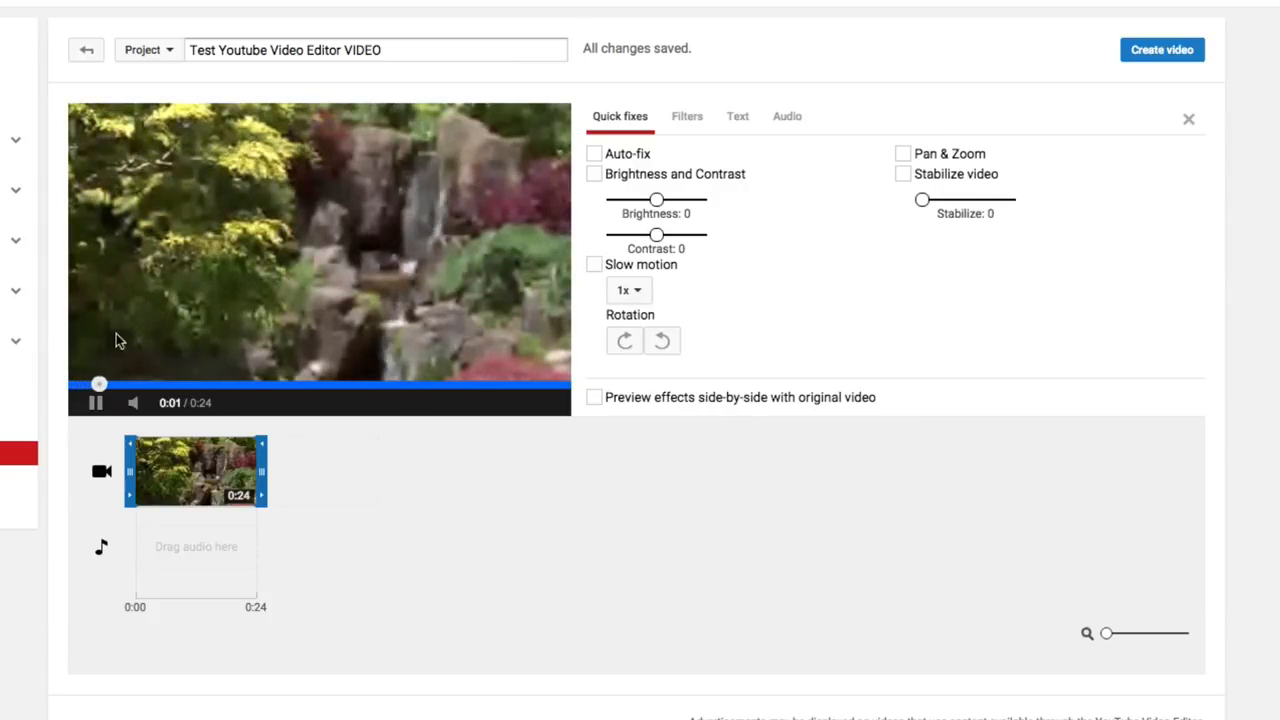
left_click(97, 404)
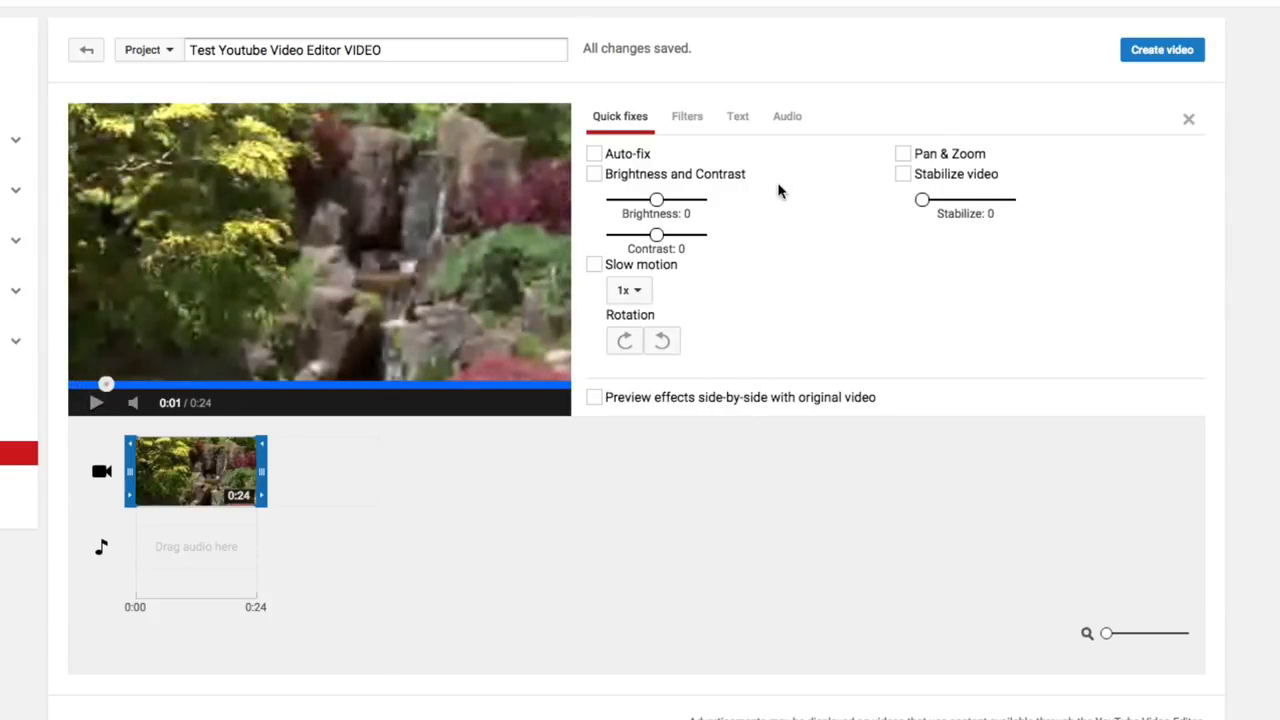
Enable the Pan & Zoom effect on the Small waterfall clip.
left_click(903, 153)
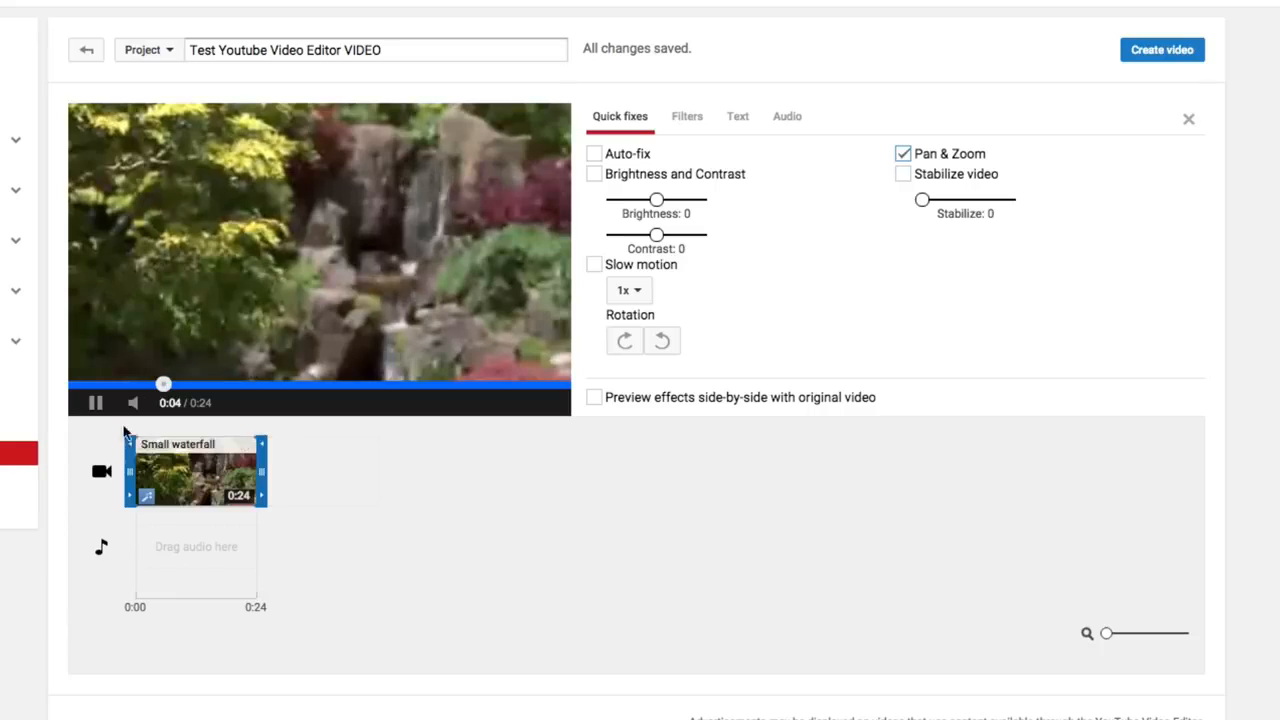
Pause and rewind the preview to the start, and show the Pan & Zoom effect side by side with the original video.
left_click(97, 404)
left_click_drag(172, 384, 77, 384)
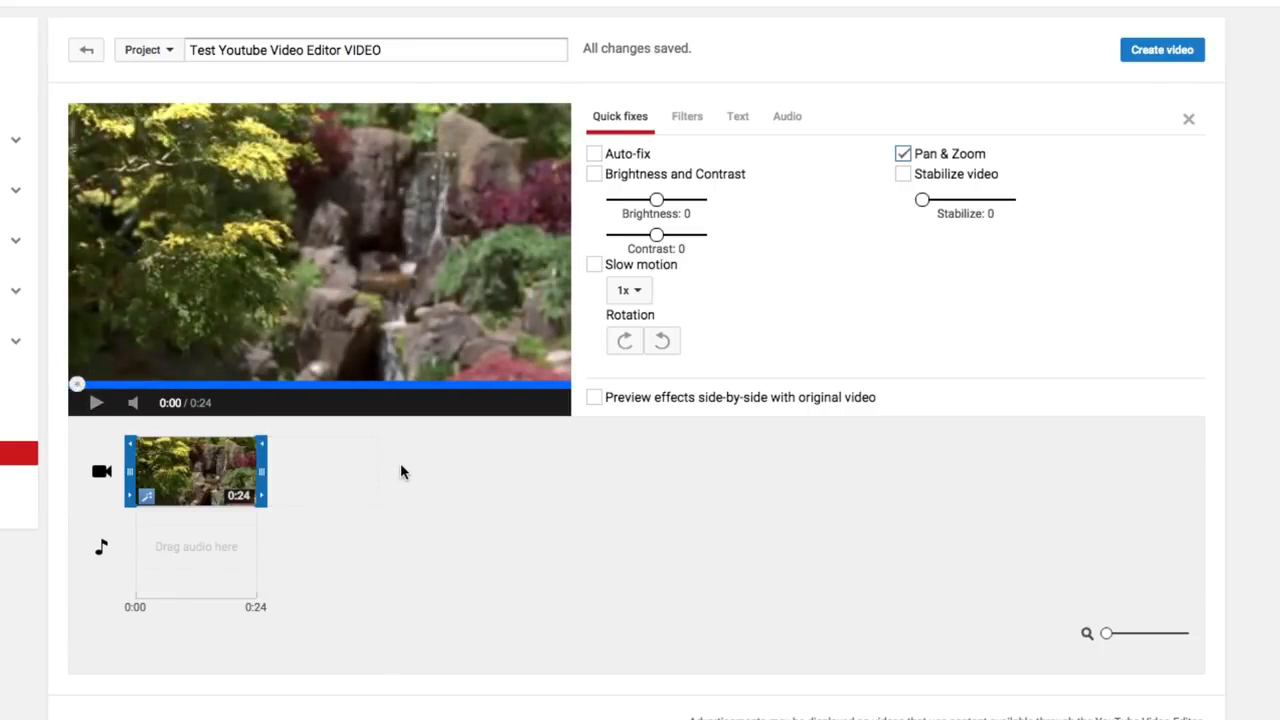
left_click(595, 399)
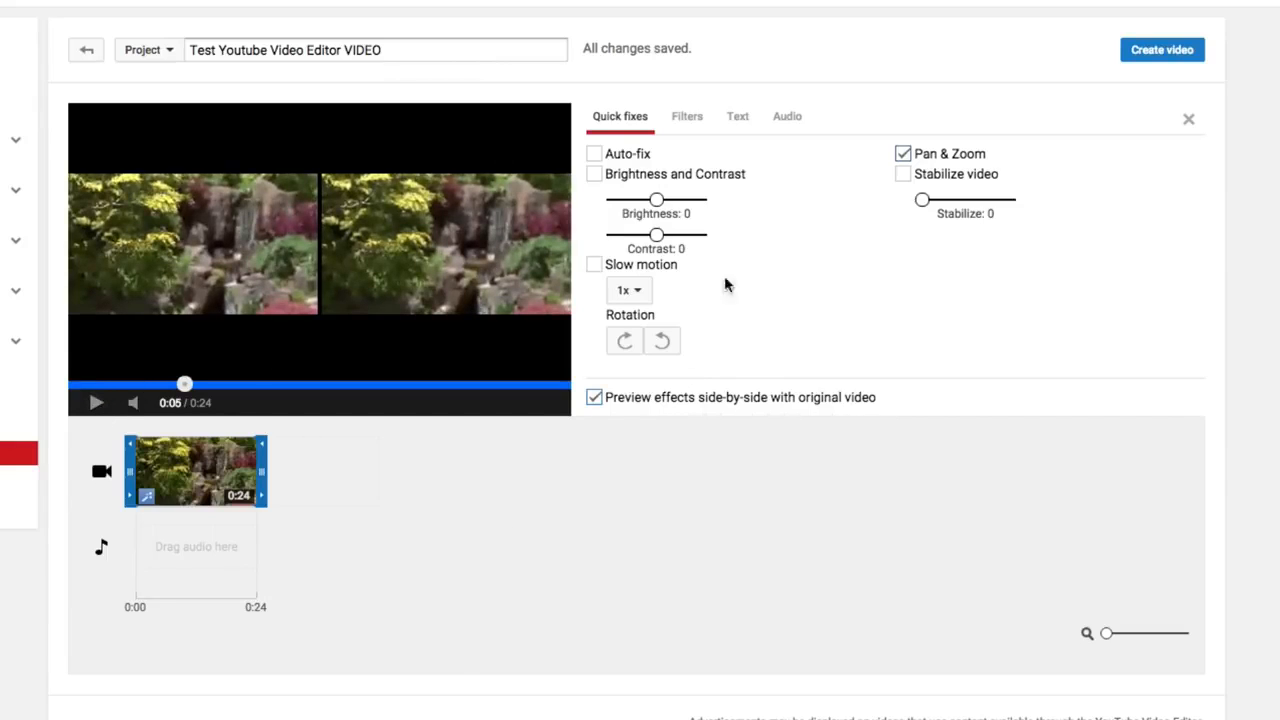
Try the Old-Fashioned filter on the Small waterfall clip and turn off the side-by-side preview.
left_click(688, 118)
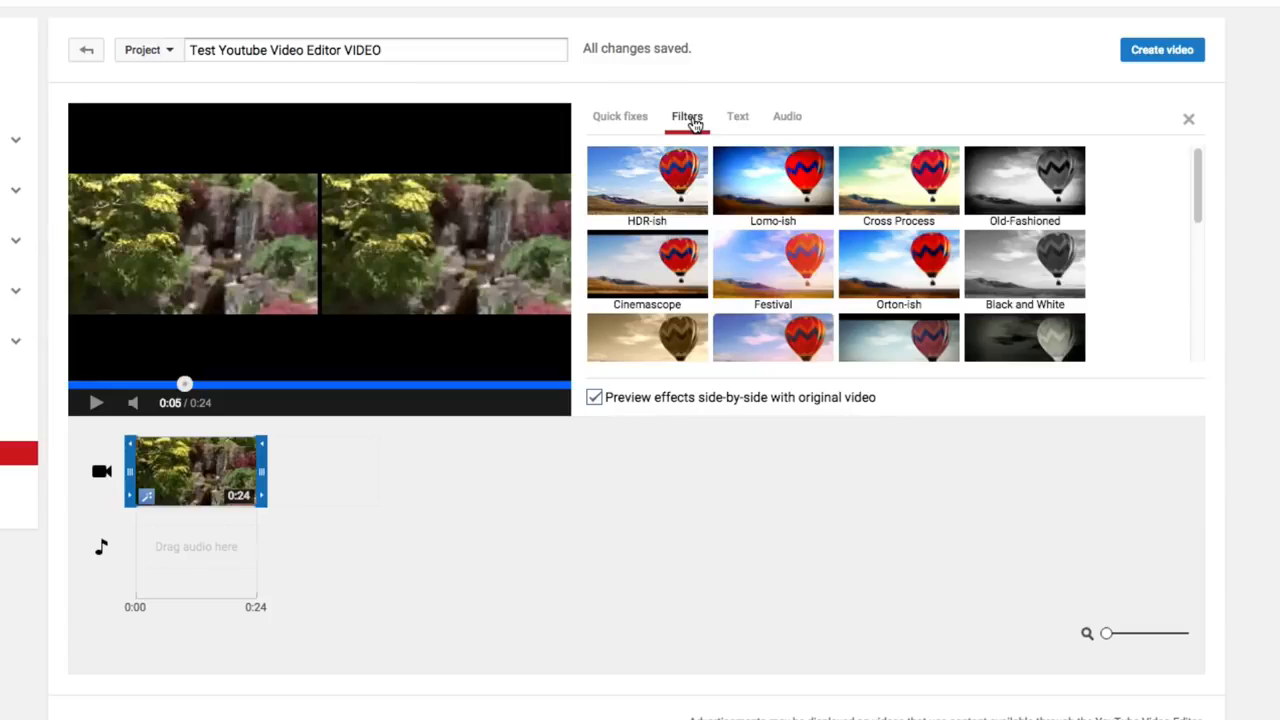
left_click(1010, 192)
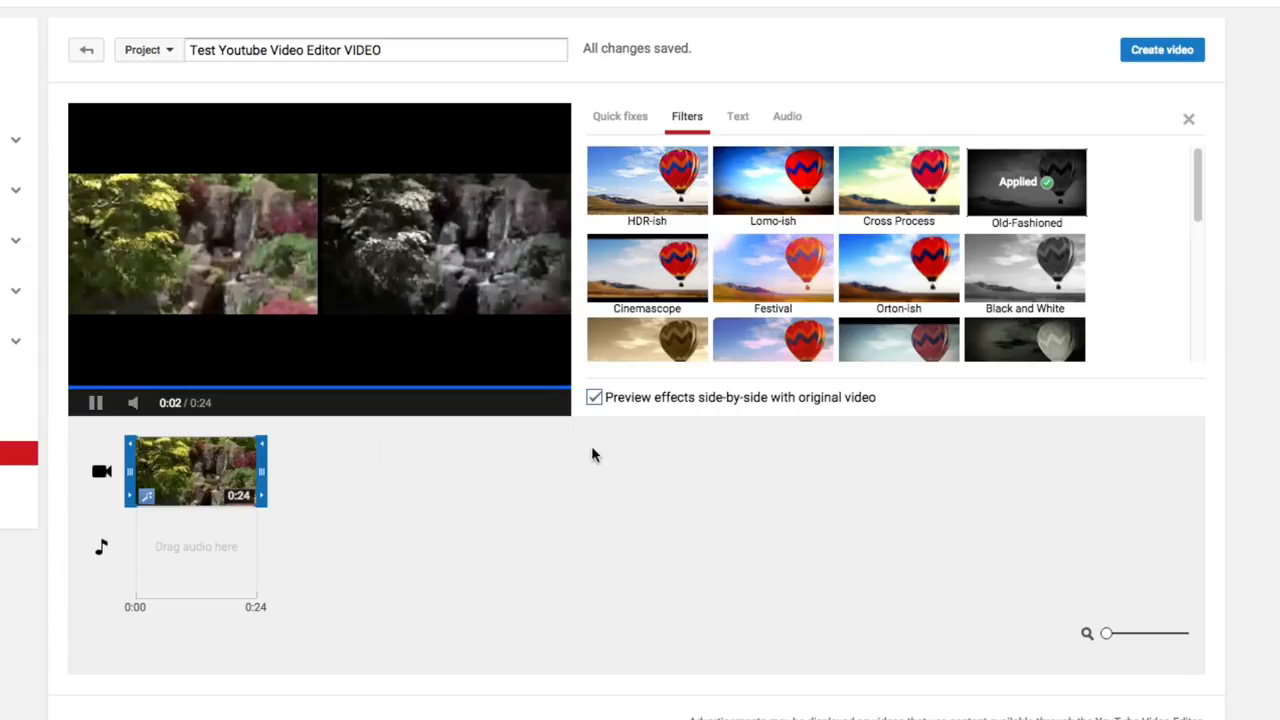
left_click(594, 397)
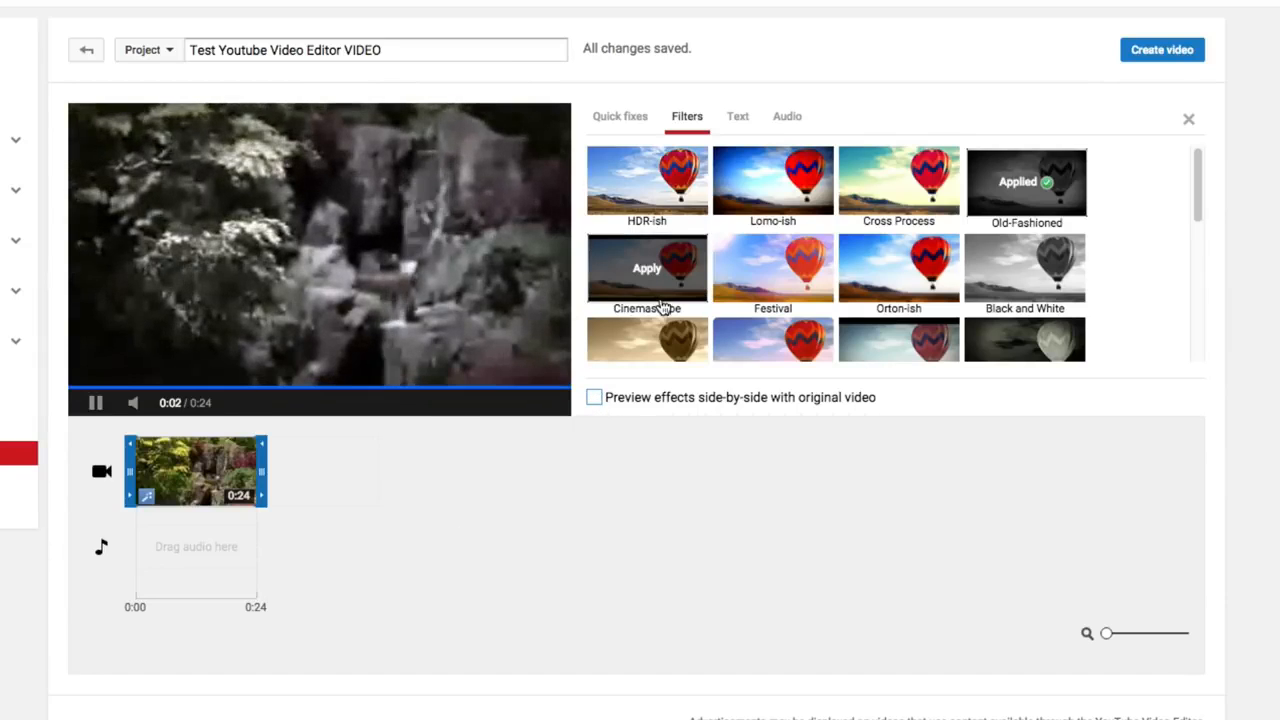
Try adding the Documentary, Memory Lane and HDR-ish filters to the Small waterfall clip and pause the preview.
scroll(663, 309, "down", 3)
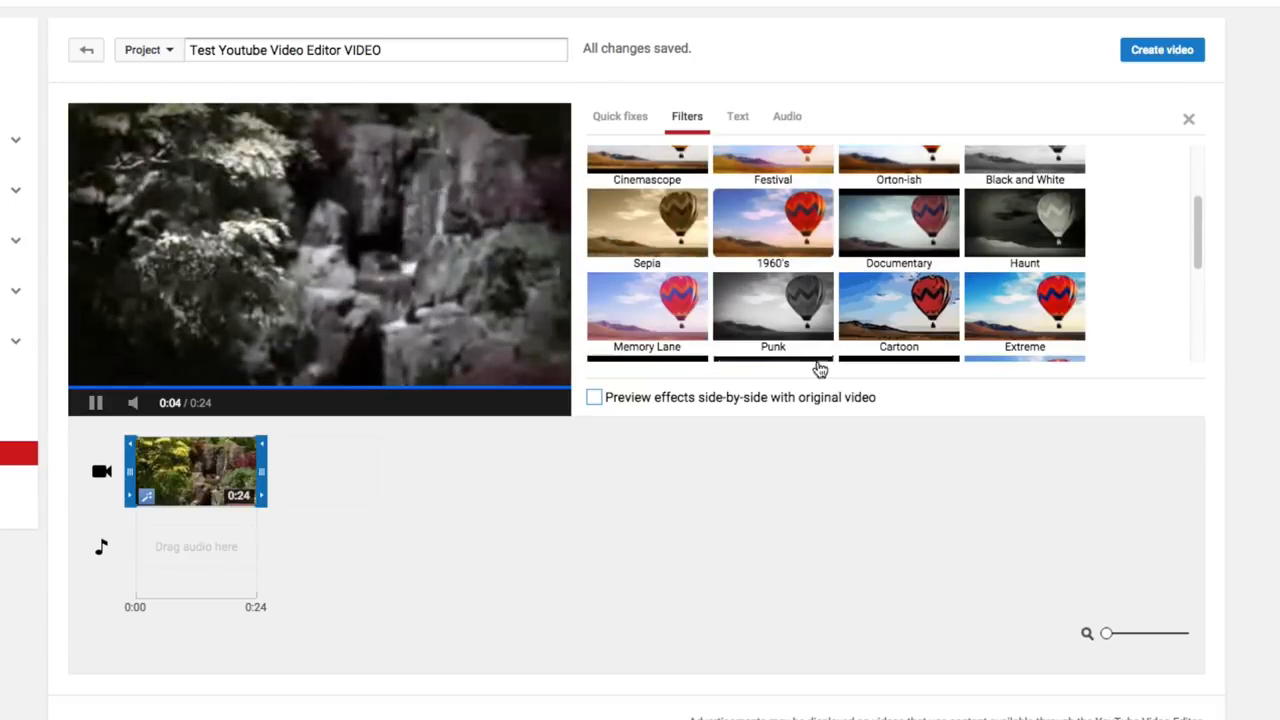
left_click(905, 226)
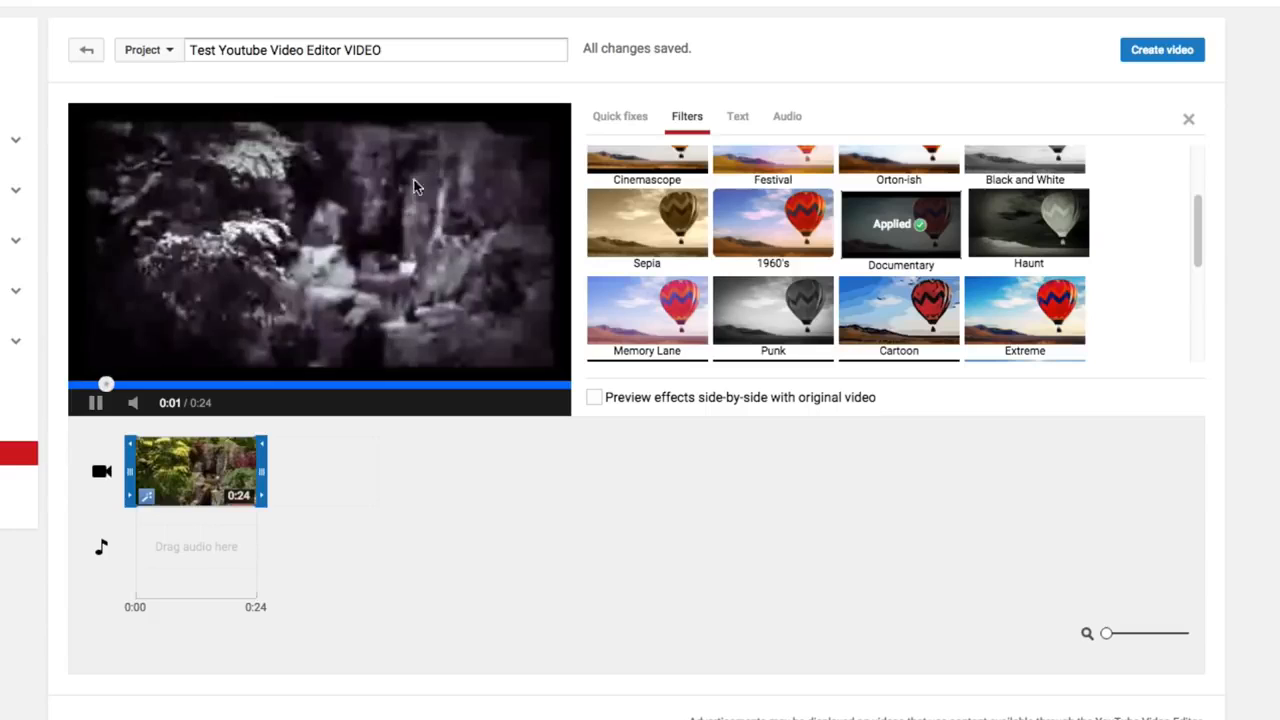
left_click(95, 404)
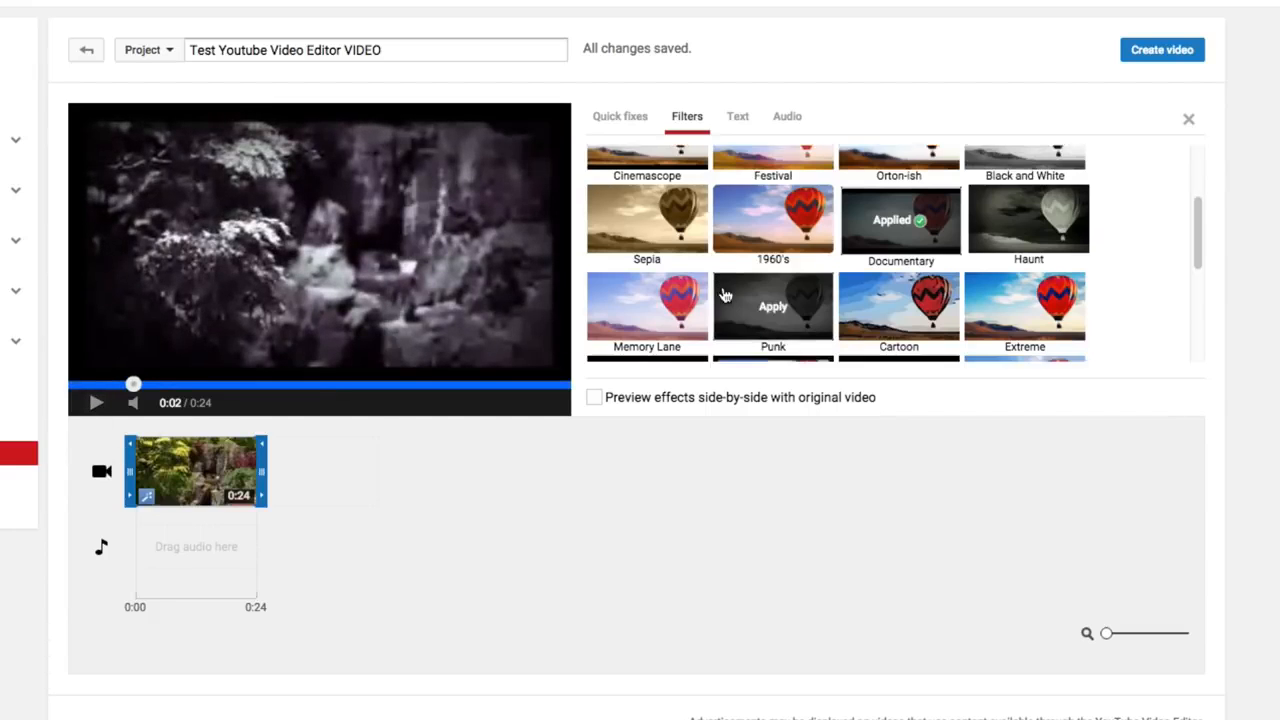
scroll(650, 300, "down", 1)
left_click(645, 260)
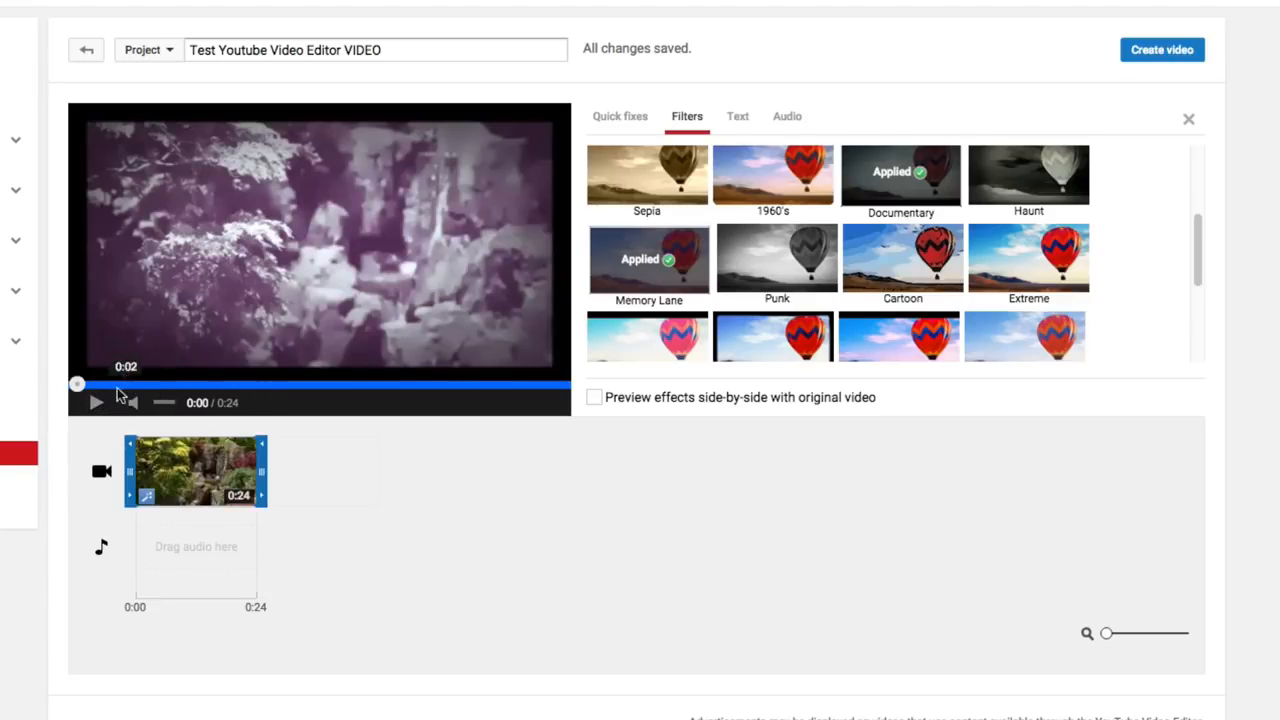
scroll(720, 256, "up", 4)
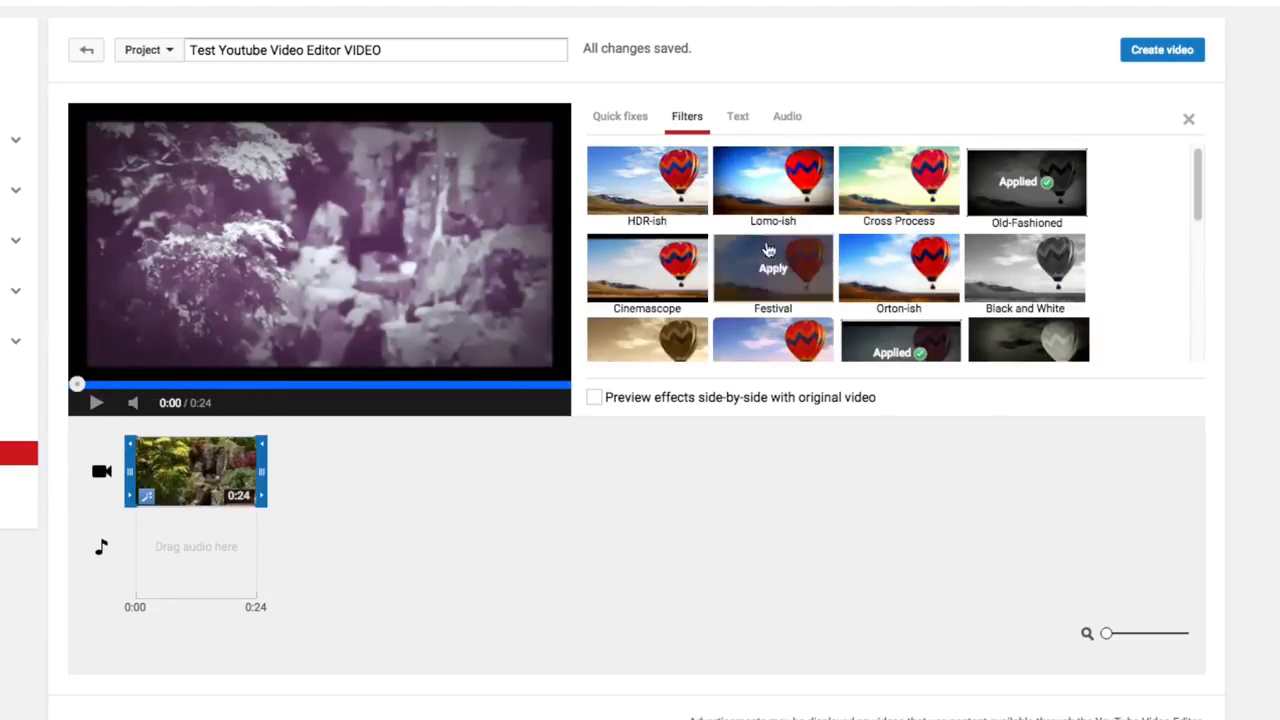
left_click(617, 189)
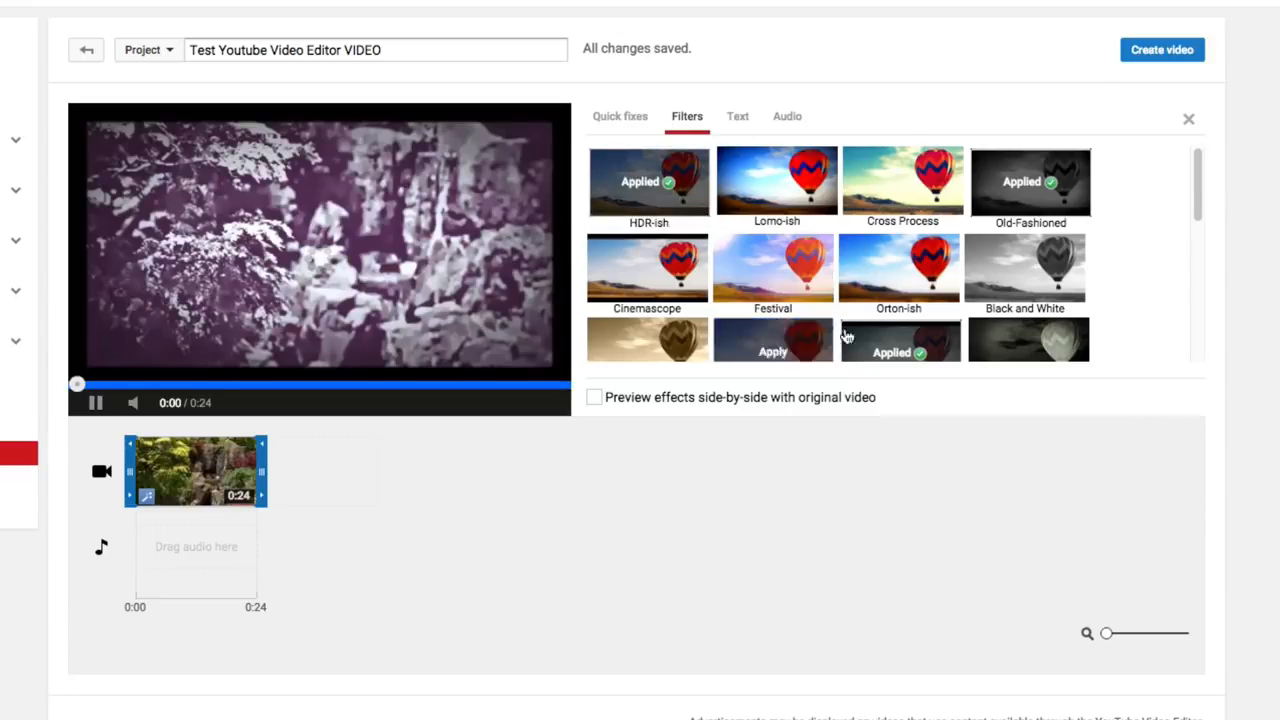
left_click(106, 401)
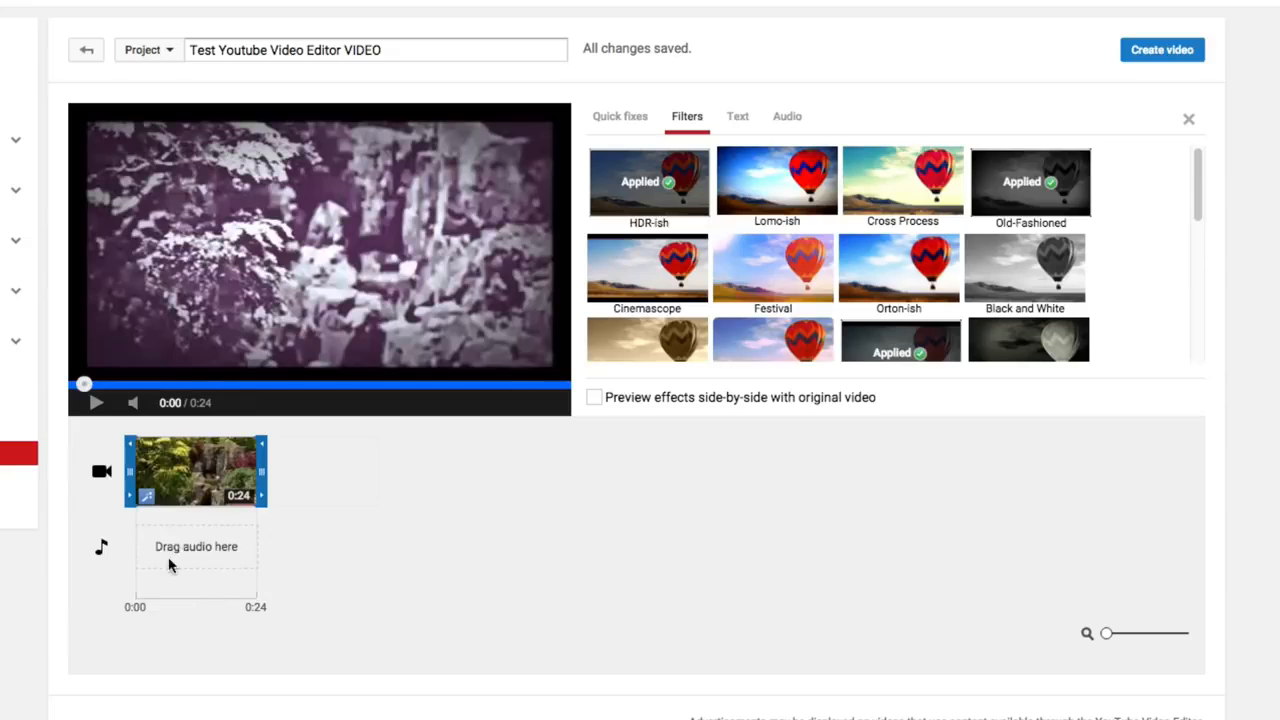
Remove the Documentary, Old-Fashioned and HDR-ish filters from the Small waterfall clip.
mouse_move(197, 467)
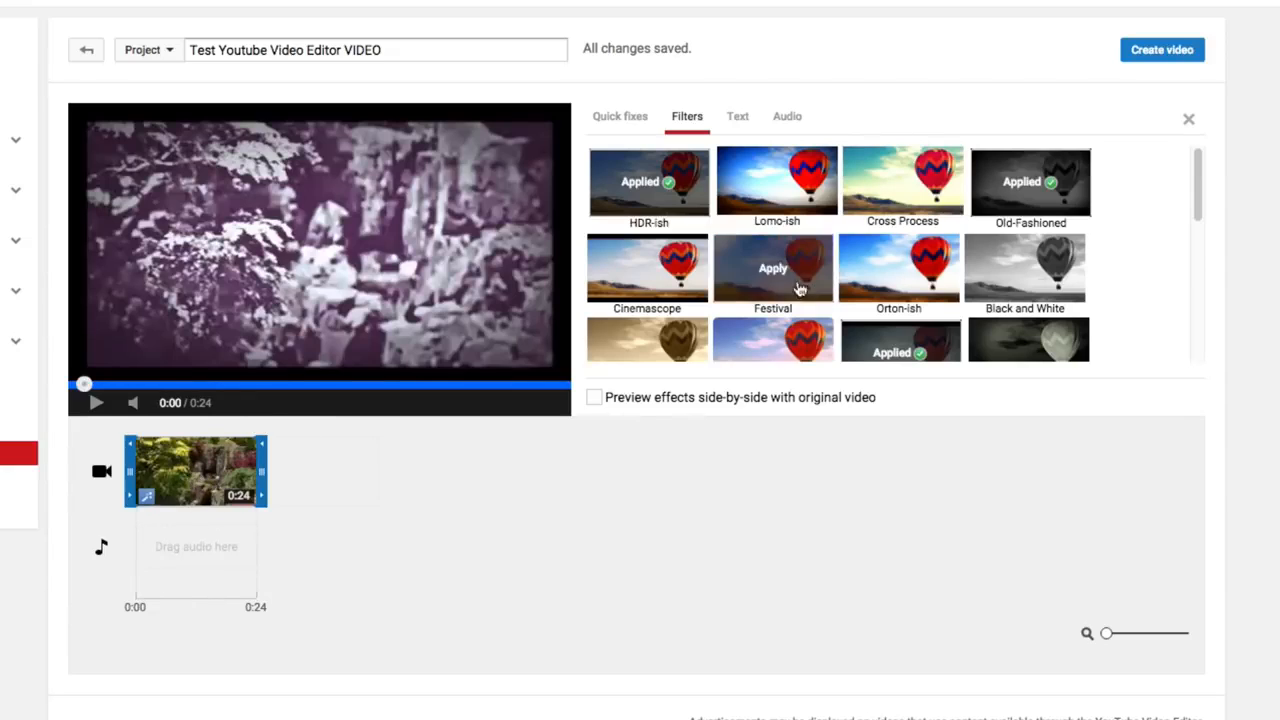
scroll(700, 263, "down", 1)
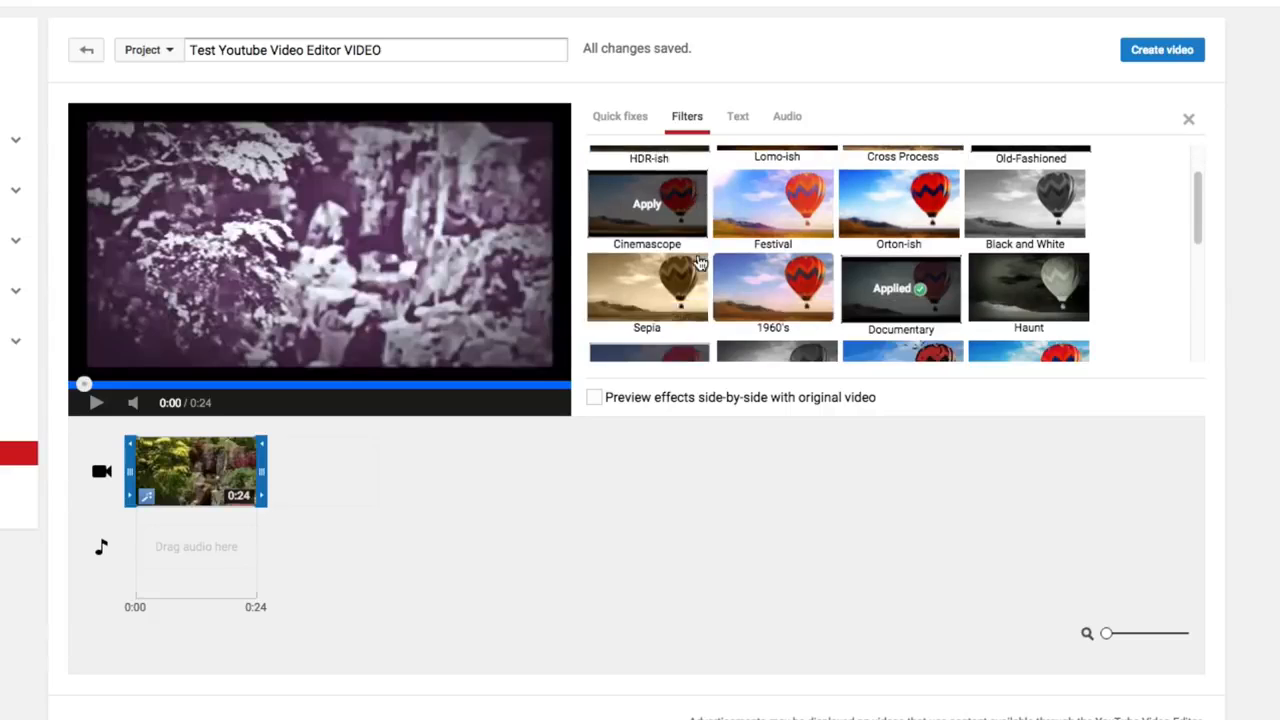
left_click(892, 300)
scroll(890, 308, "up", 1)
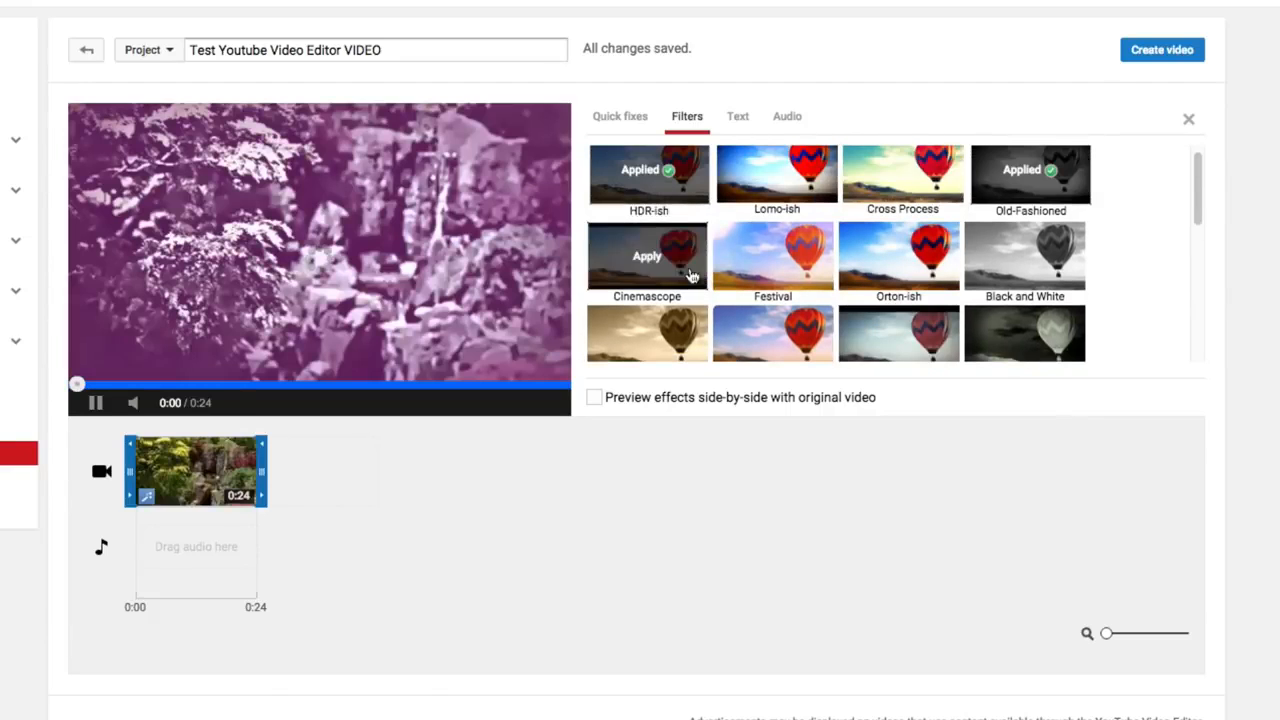
left_click(98, 404)
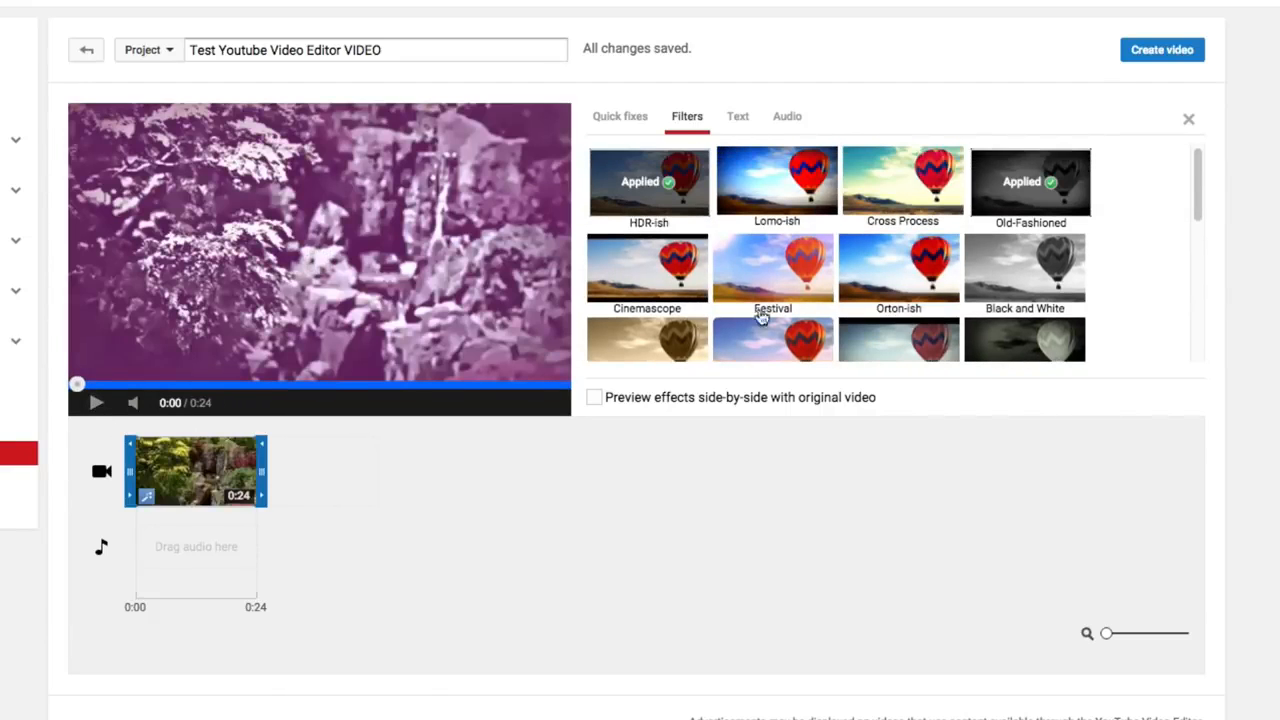
left_click(1020, 195)
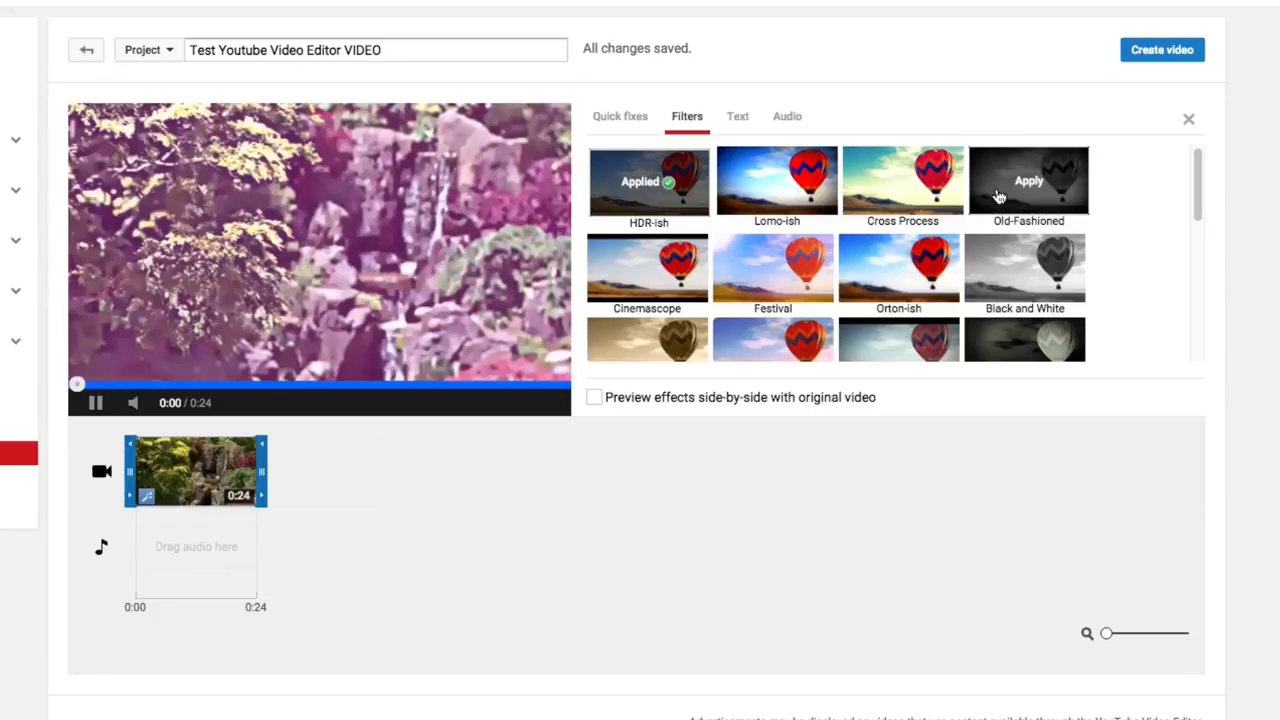
left_click(666, 208)
Remove the Memory Lane filter from the Small waterfall clip and pause the preview.
scroll(793, 297, "down", 4)
scroll(793, 297, "down", 2)
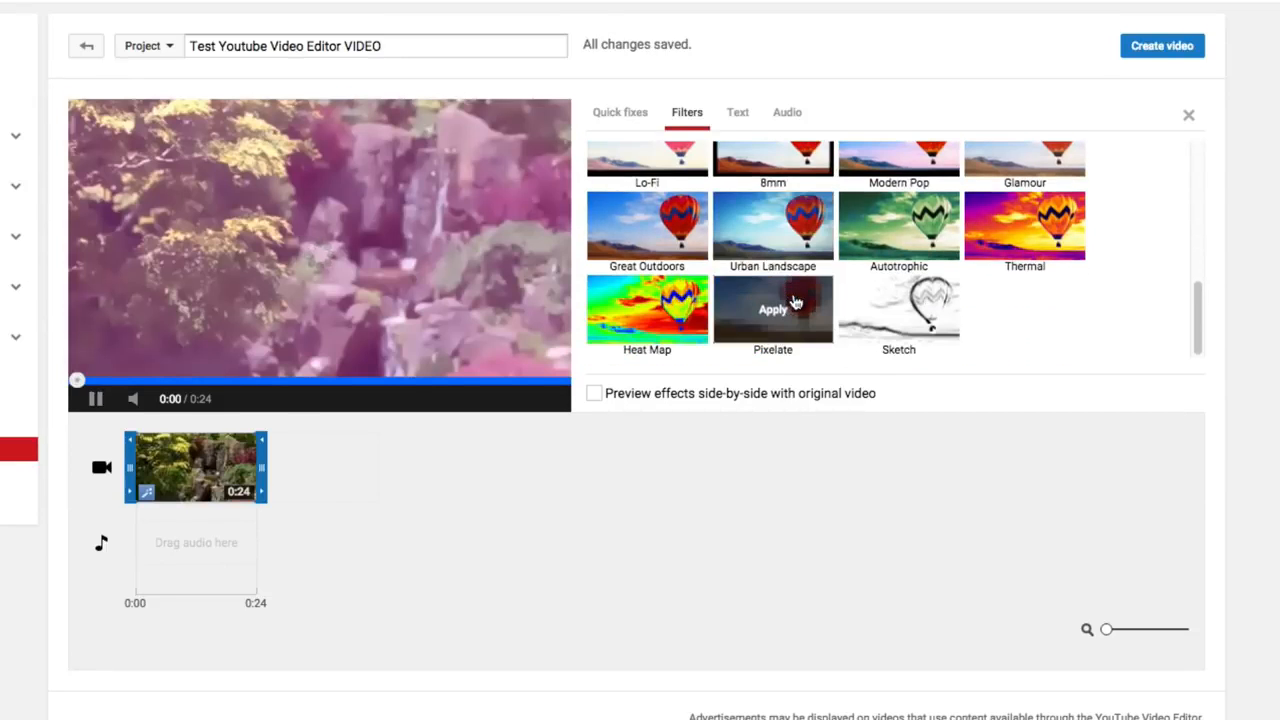
scroll(800, 300, "up", 6)
scroll(800, 305, "down", 3)
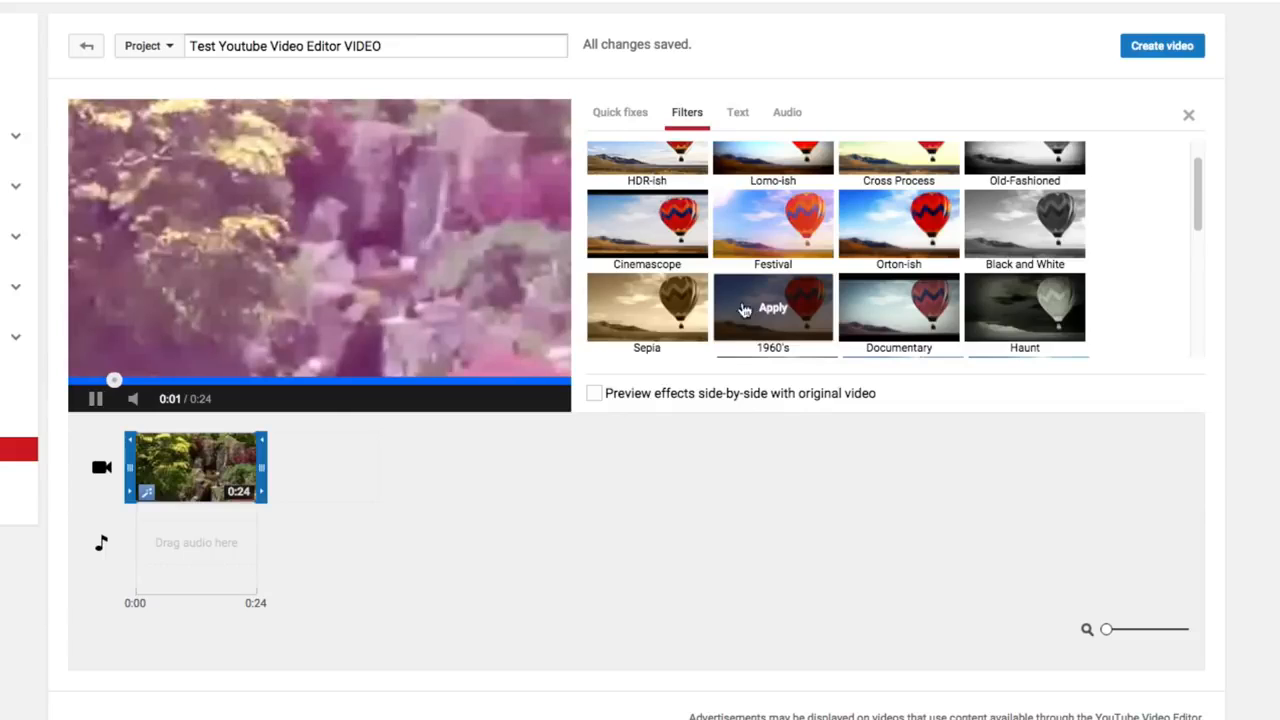
left_click(689, 306)
scroll(773, 310, "up", 3)
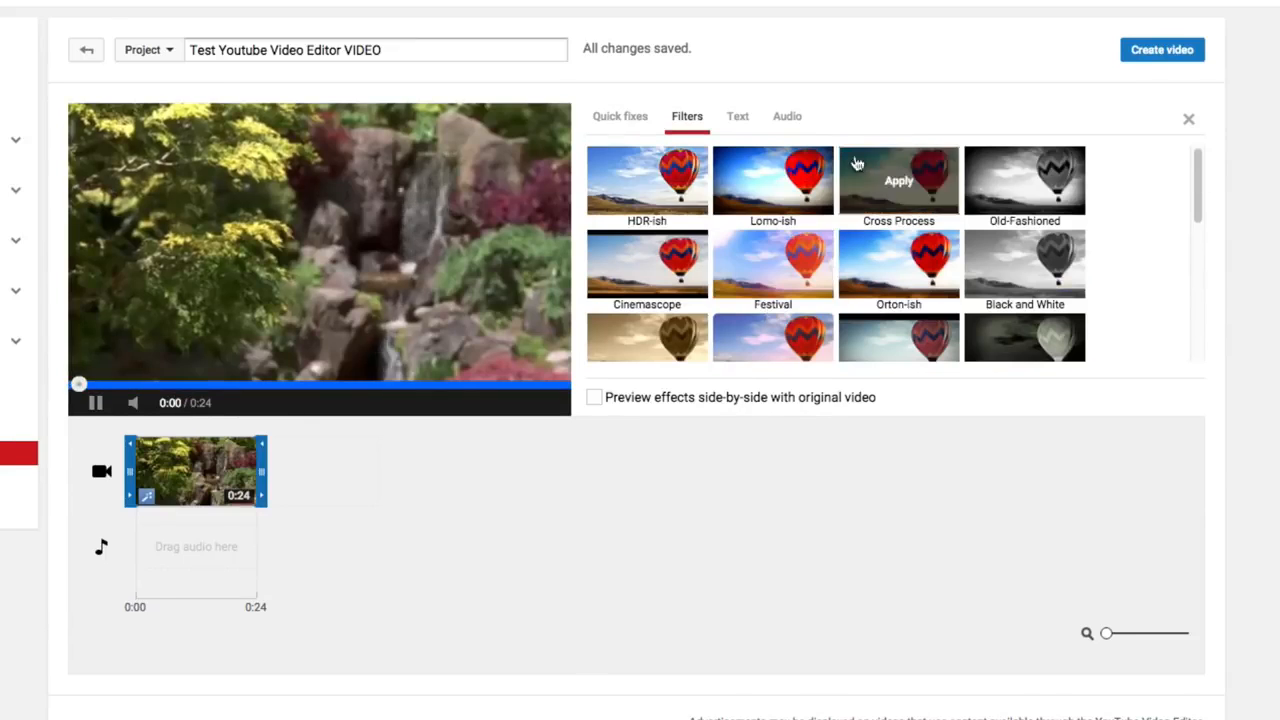
left_click(97, 408)
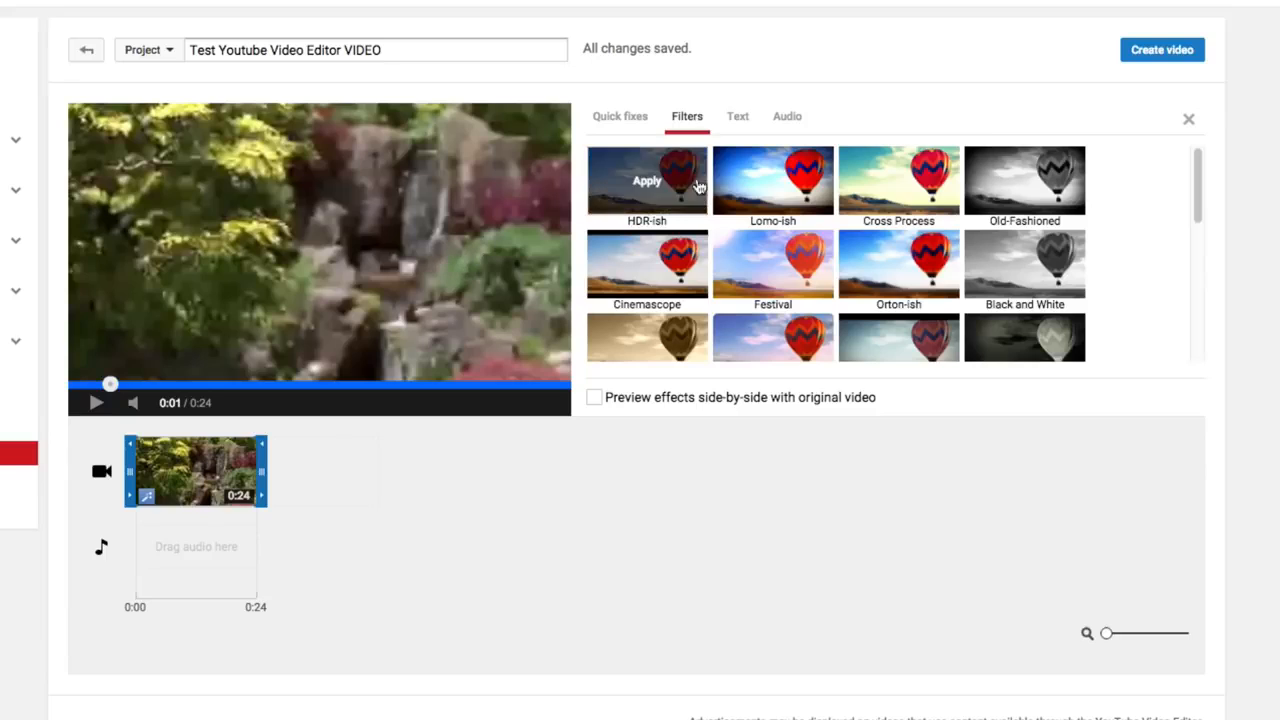
Enable a text overlay on the Small waterfall clip and set its wording to "TYPE TEXT HERE".
left_click(739, 120)
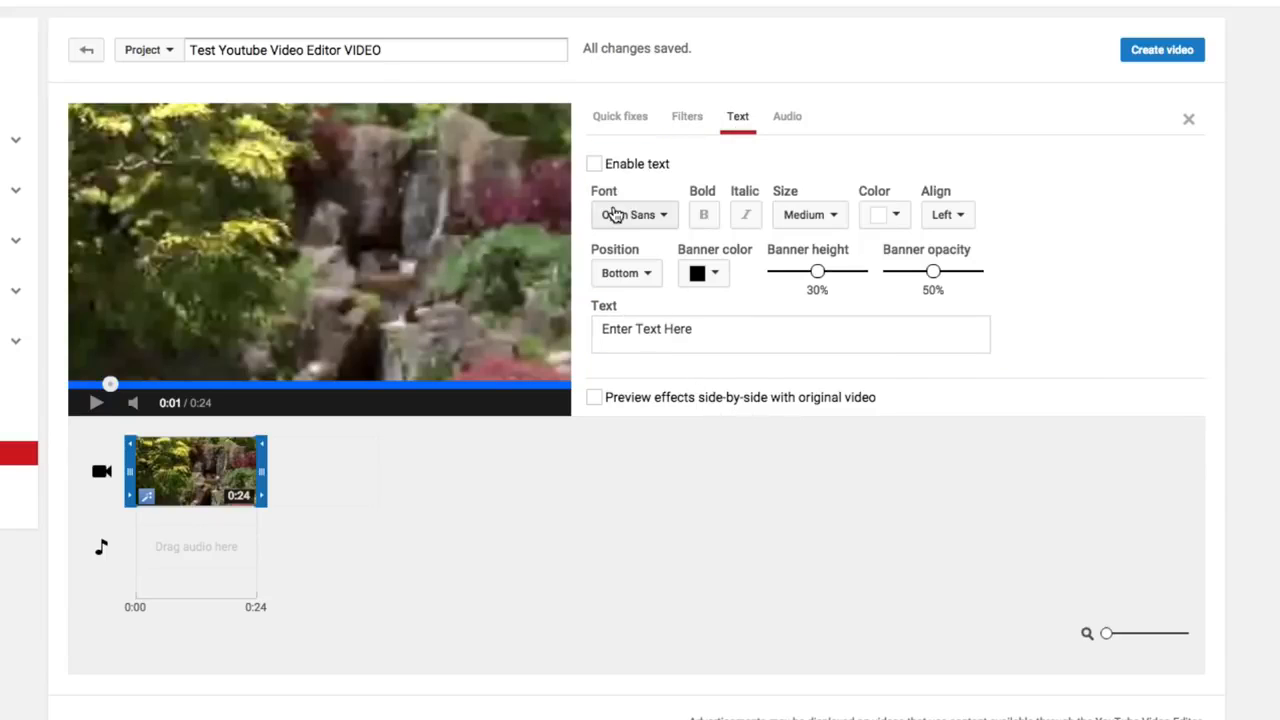
left_click(594, 164)
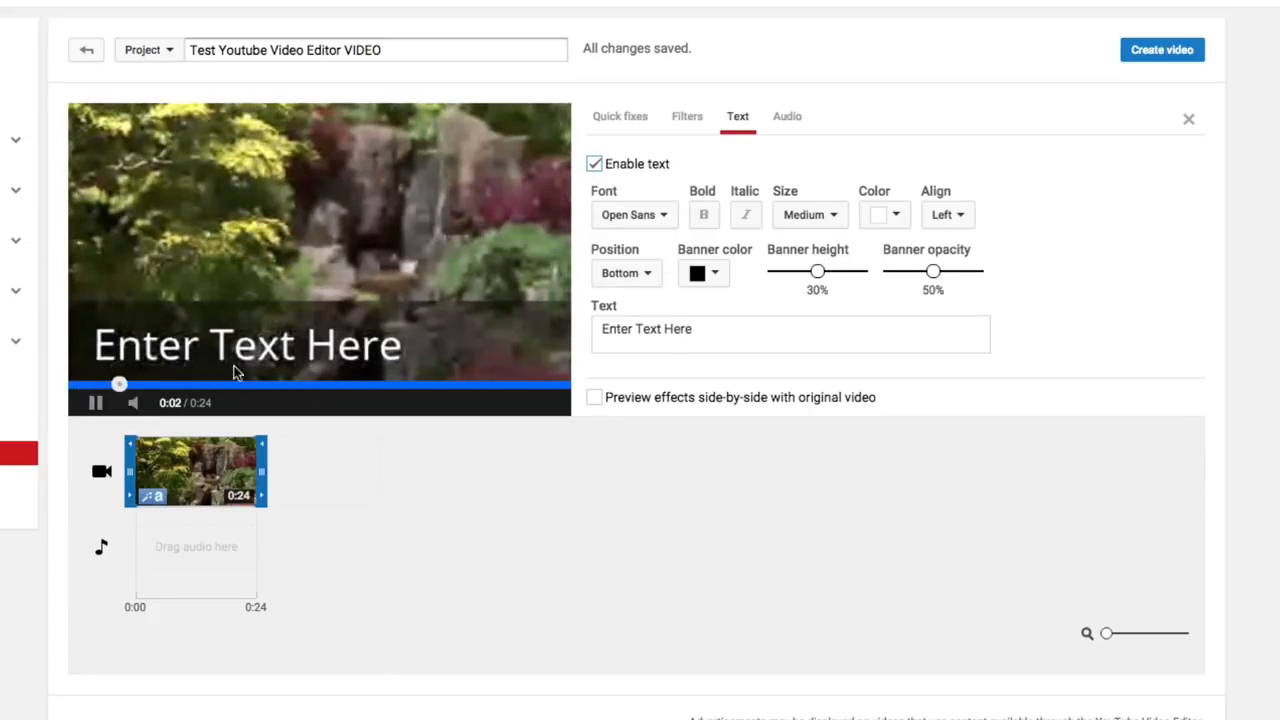
left_click_drag(603, 338, 683, 378)
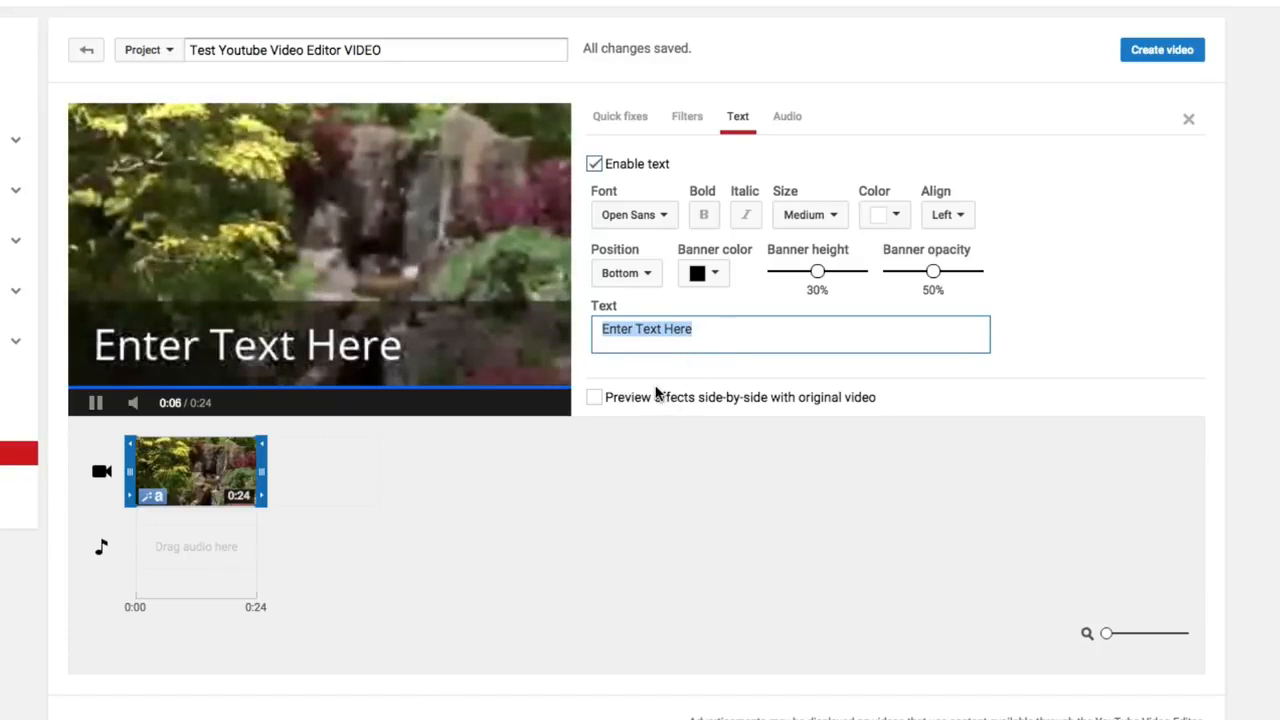
type("TYPE ")
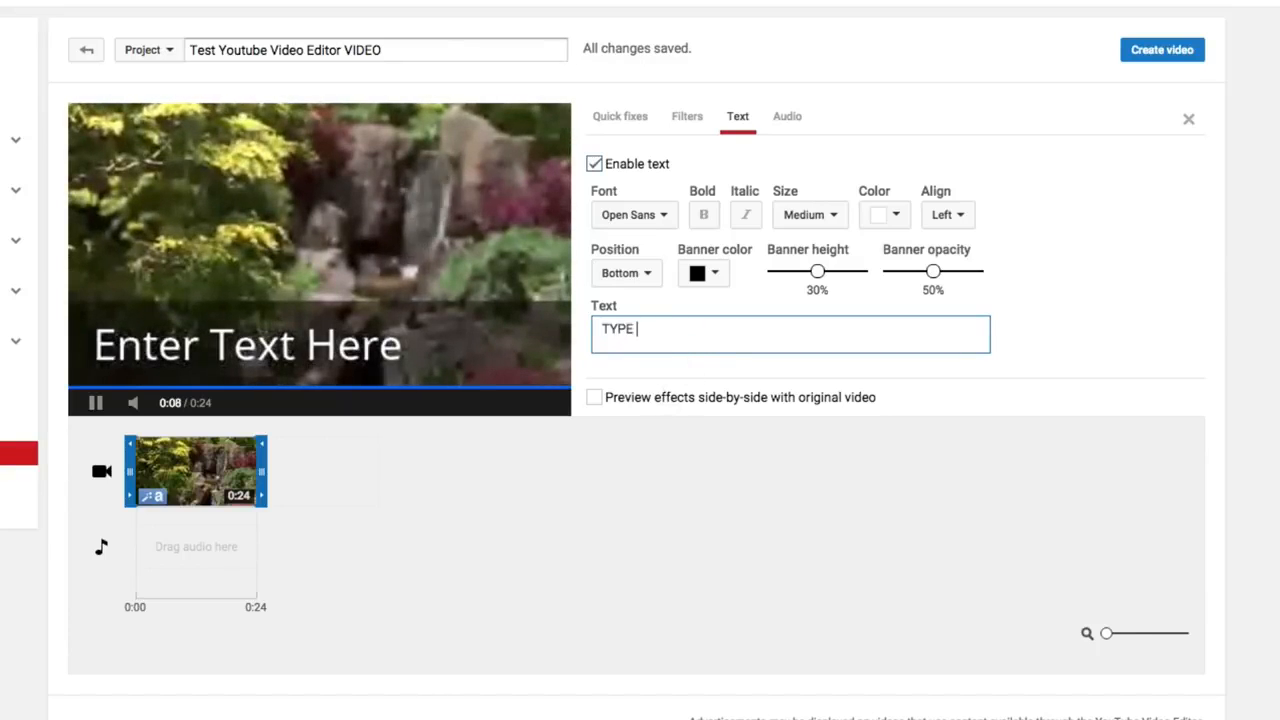
type("TEXT HERE")
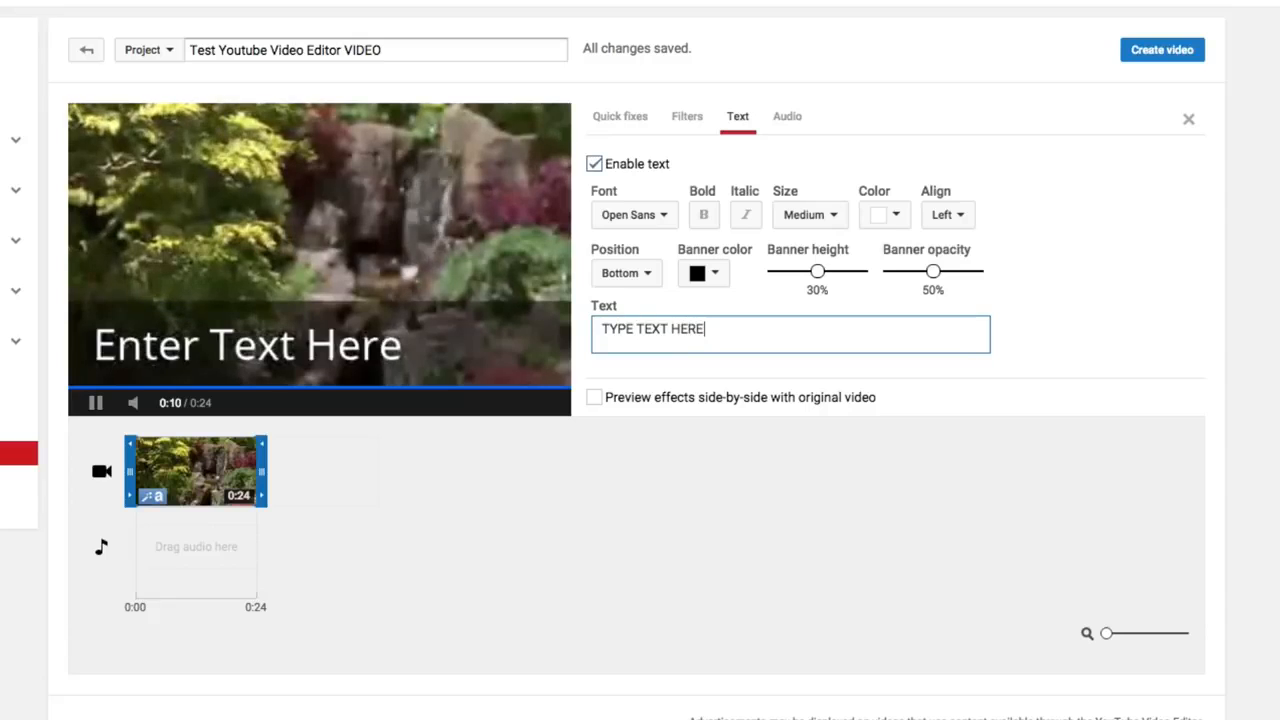
left_click(906, 498)
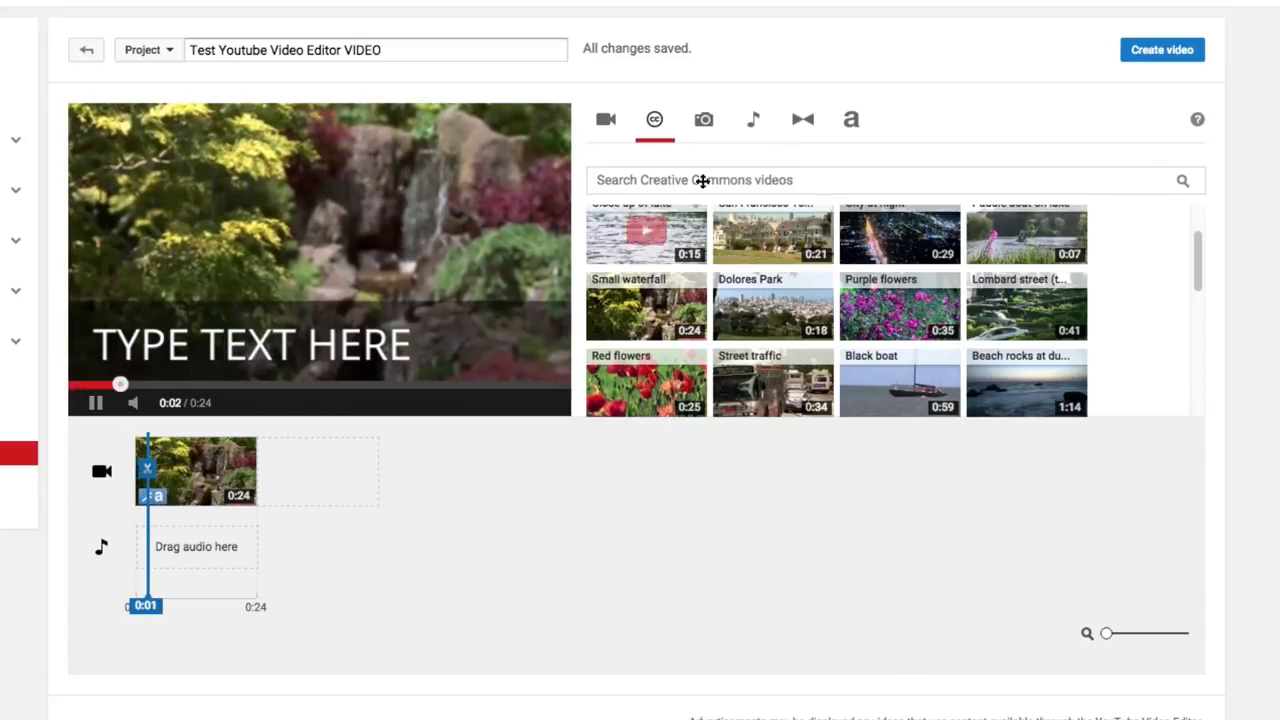
Reselect the Small waterfall clip and make its text overlay bold and italic.
left_click(212, 488)
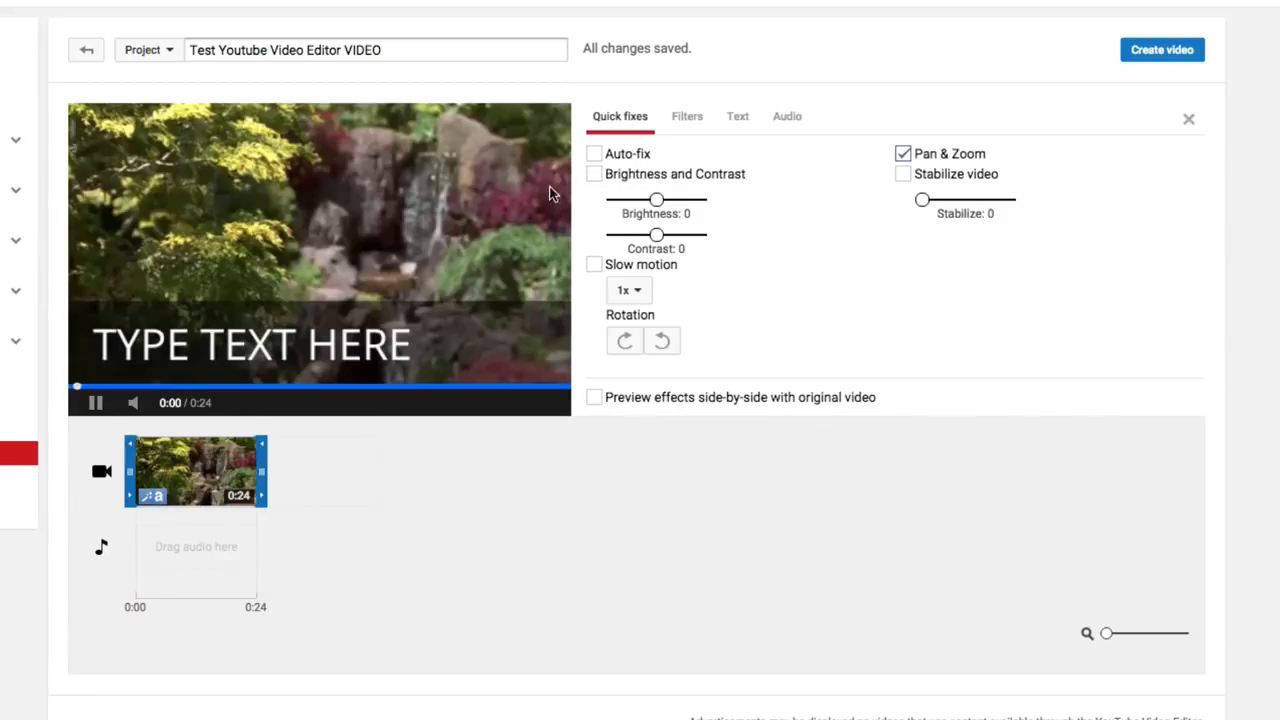
left_click(737, 116)
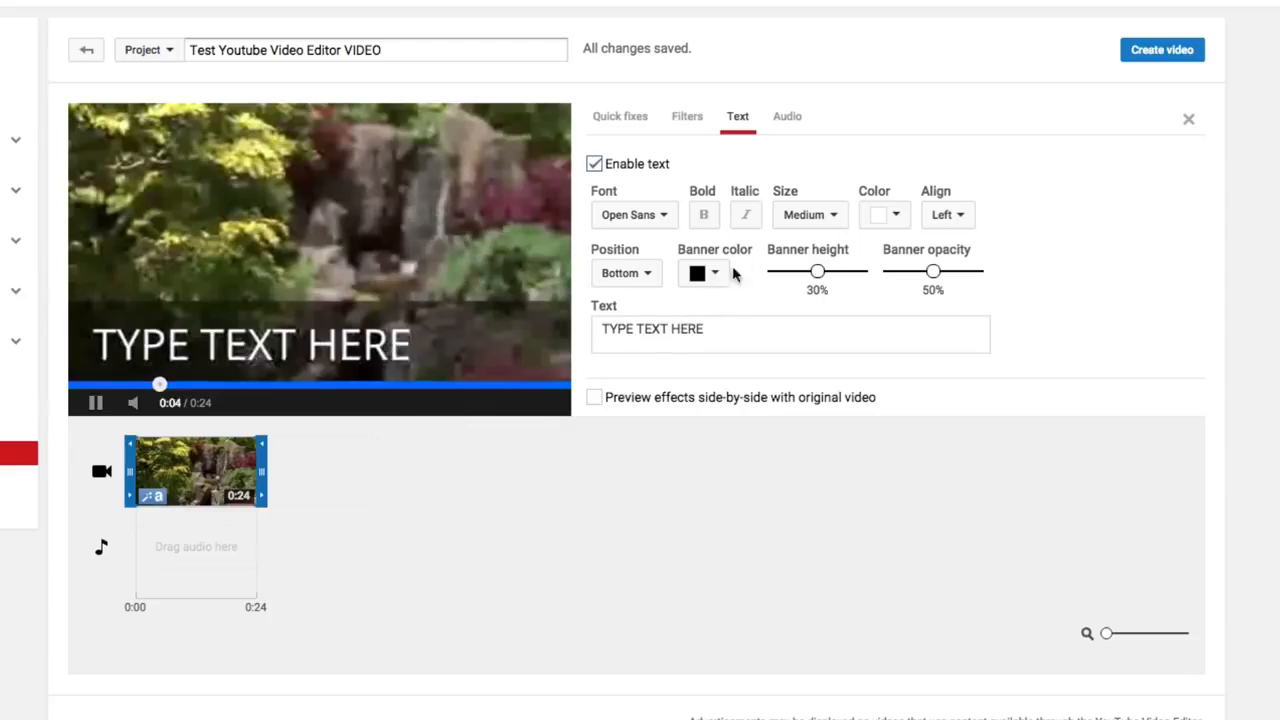
left_click(709, 227)
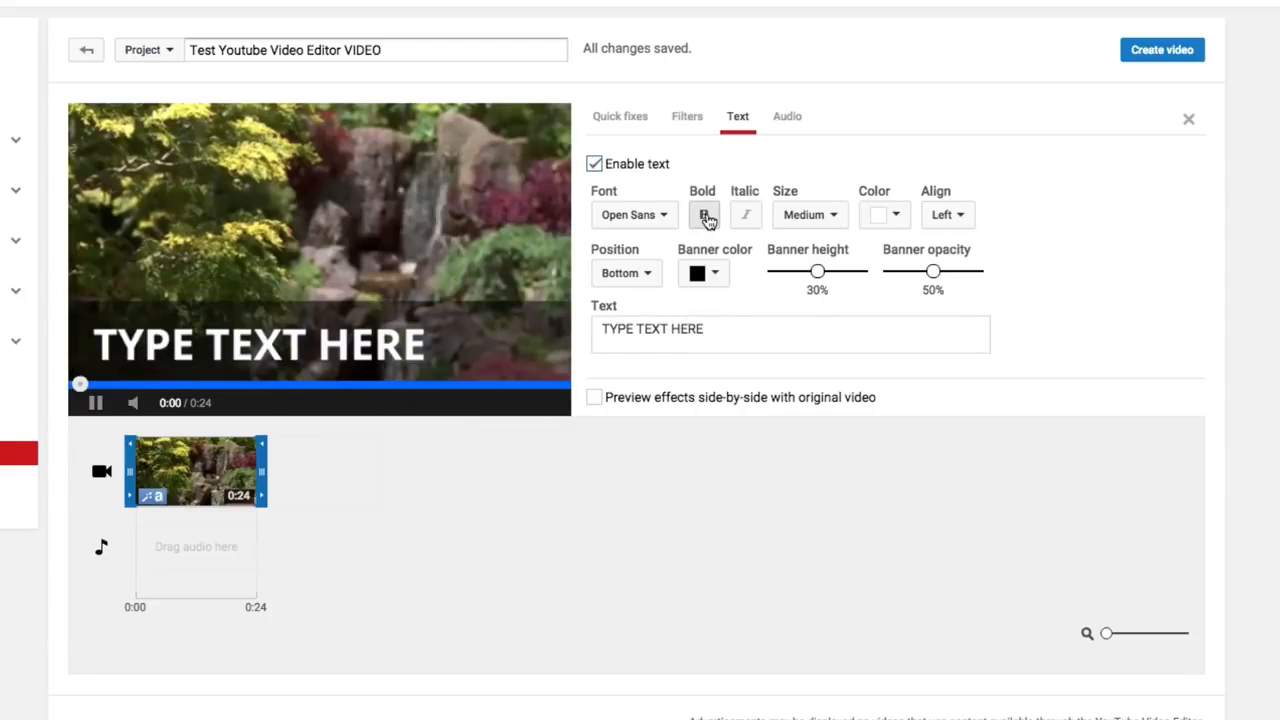
left_click(750, 220)
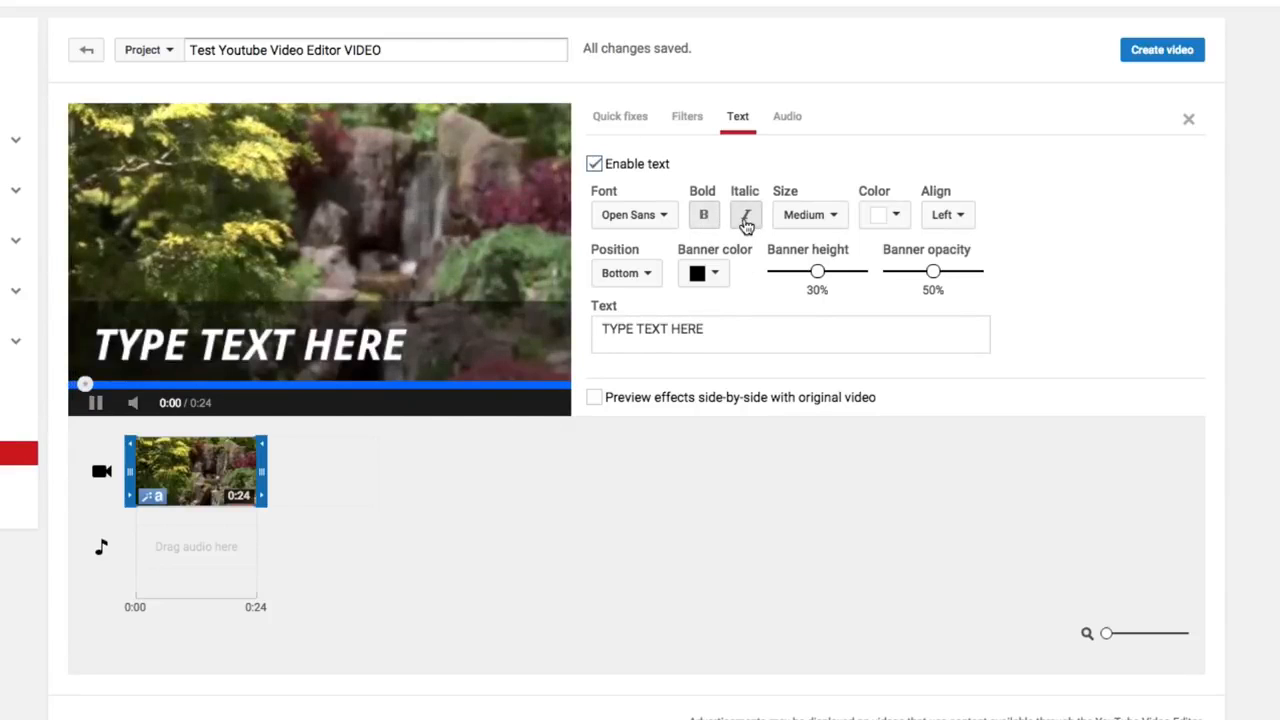
View the size and color choices for the overlay text and set its alignment to Center.
left_click(812, 216)
left_click(902, 217)
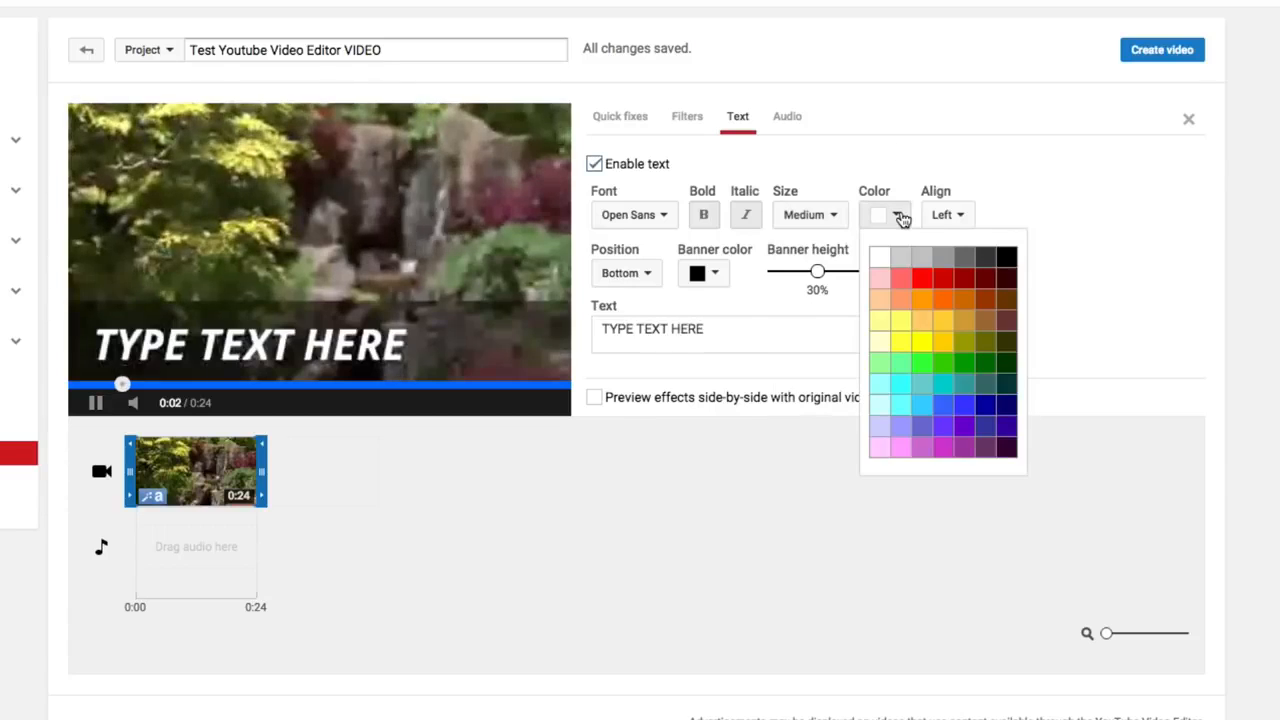
left_click(988, 186)
left_click(950, 215)
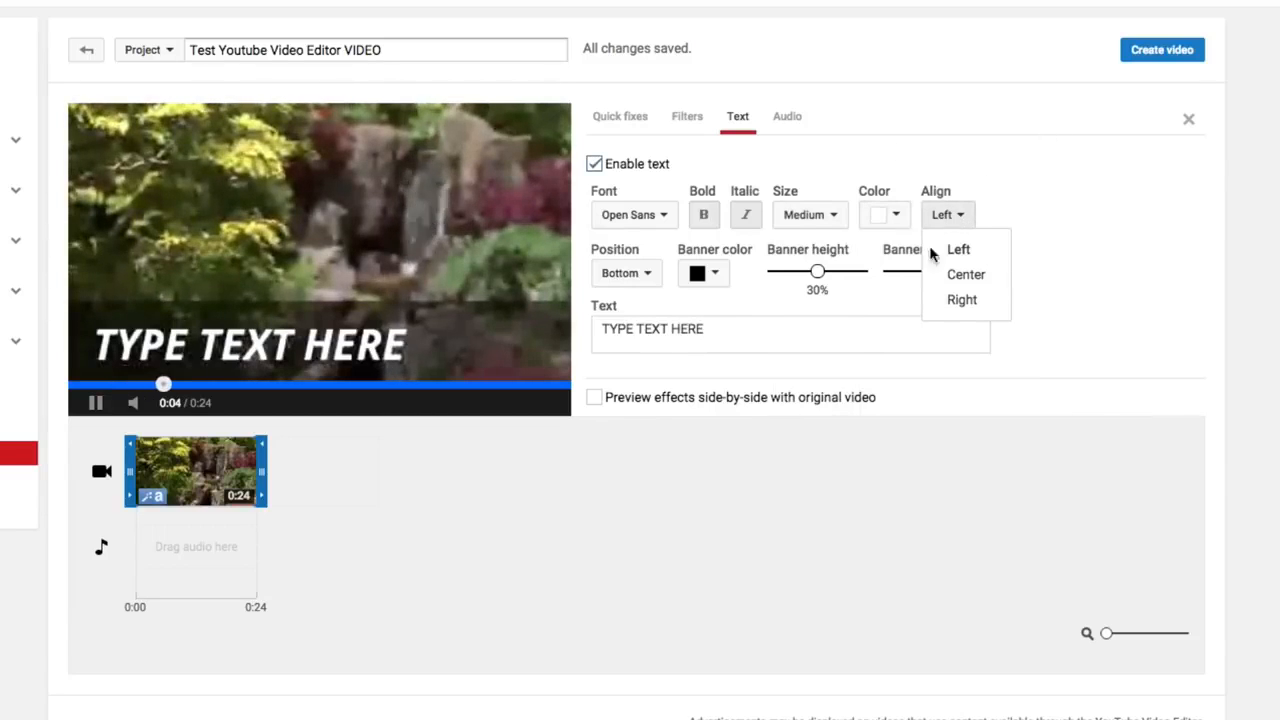
left_click(966, 276)
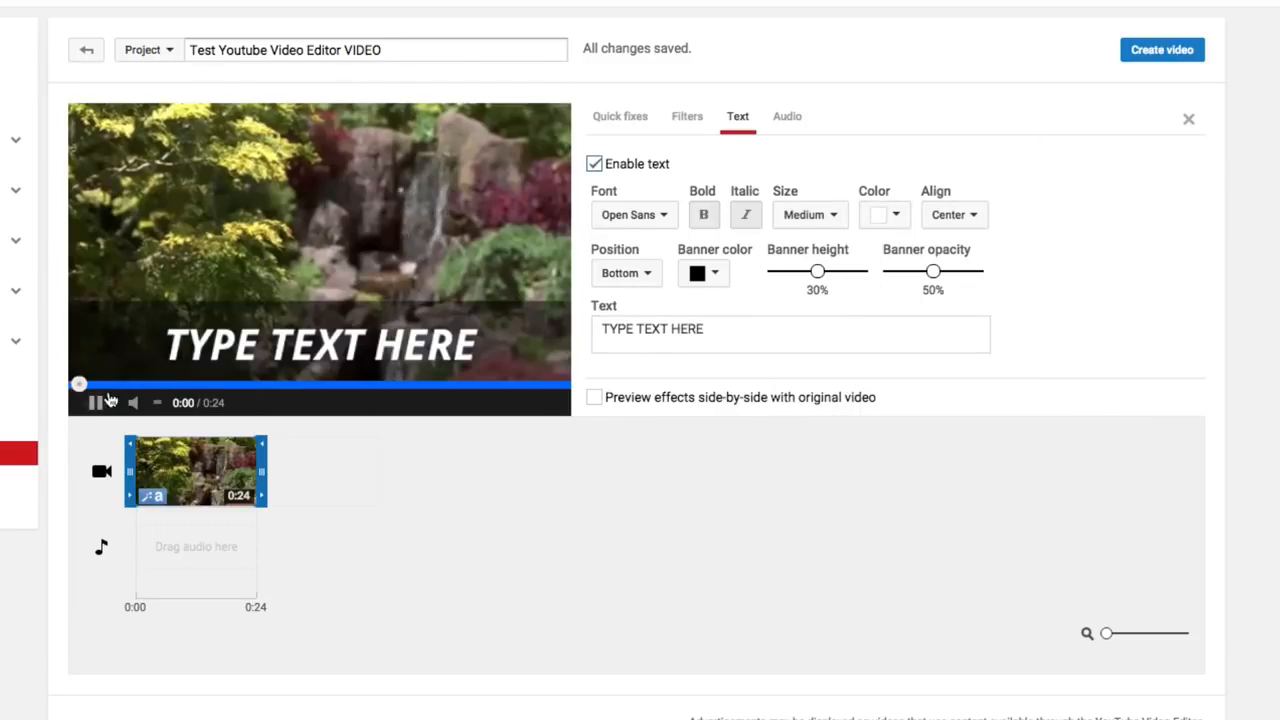
Try the Center position for the Small waterfall text overlay, return it to Bottom and pause the preview.
left_click(635, 275)
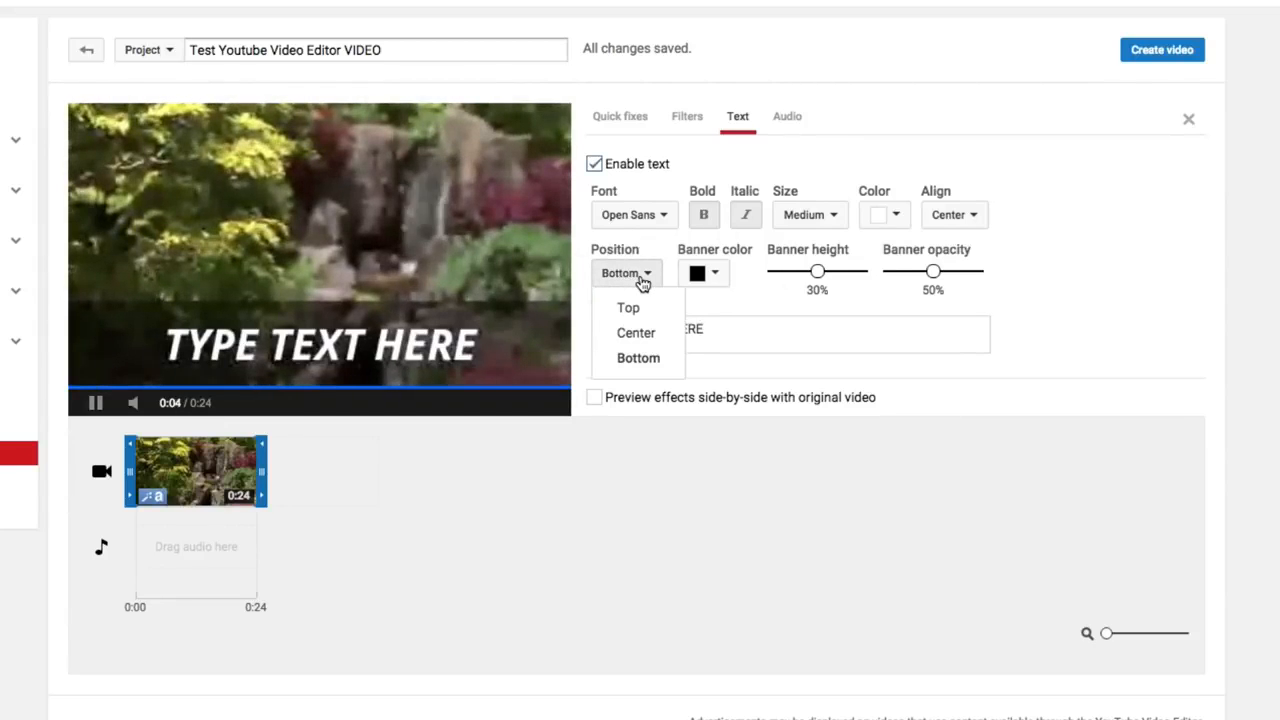
left_click(634, 334)
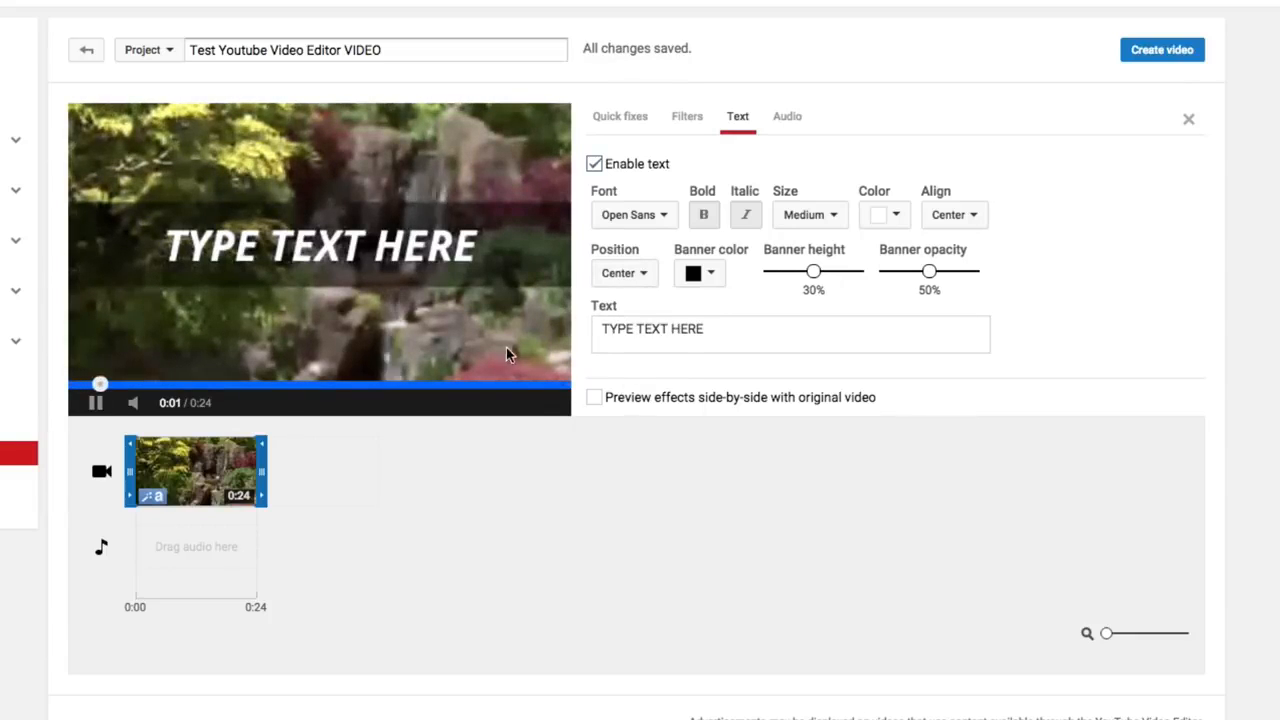
left_click(640, 273)
left_click(640, 357)
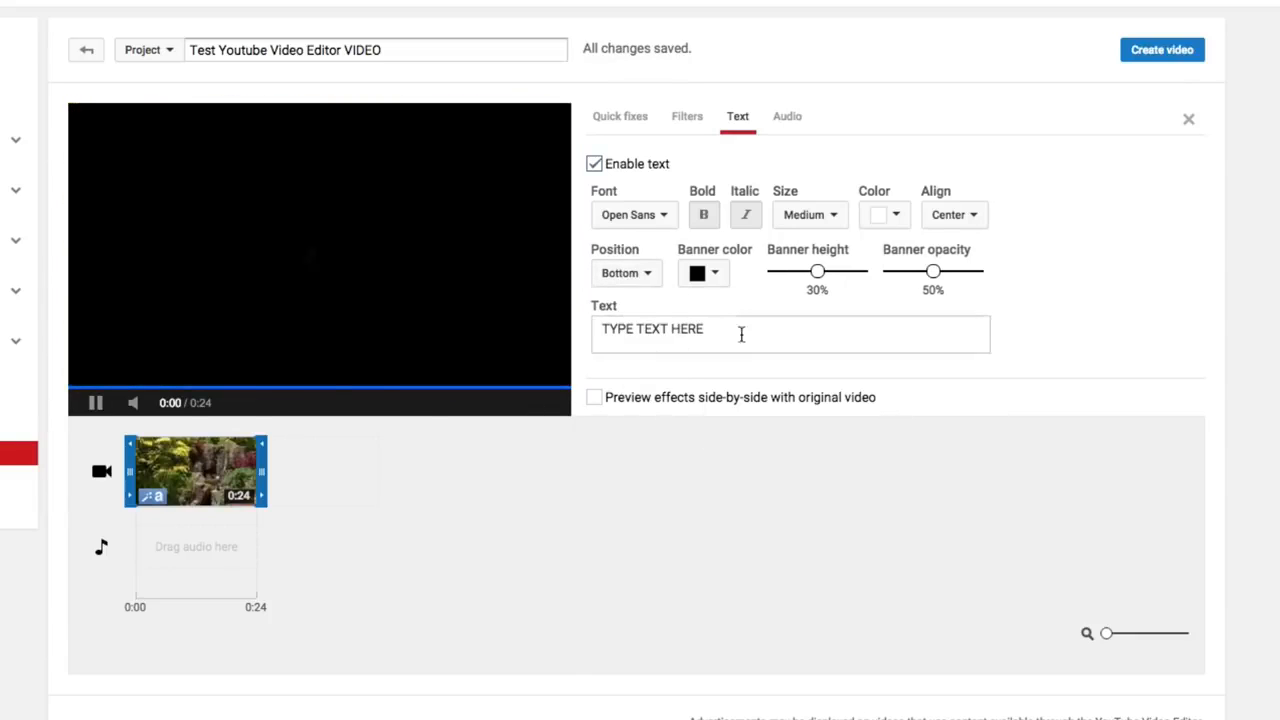
left_click(95, 402)
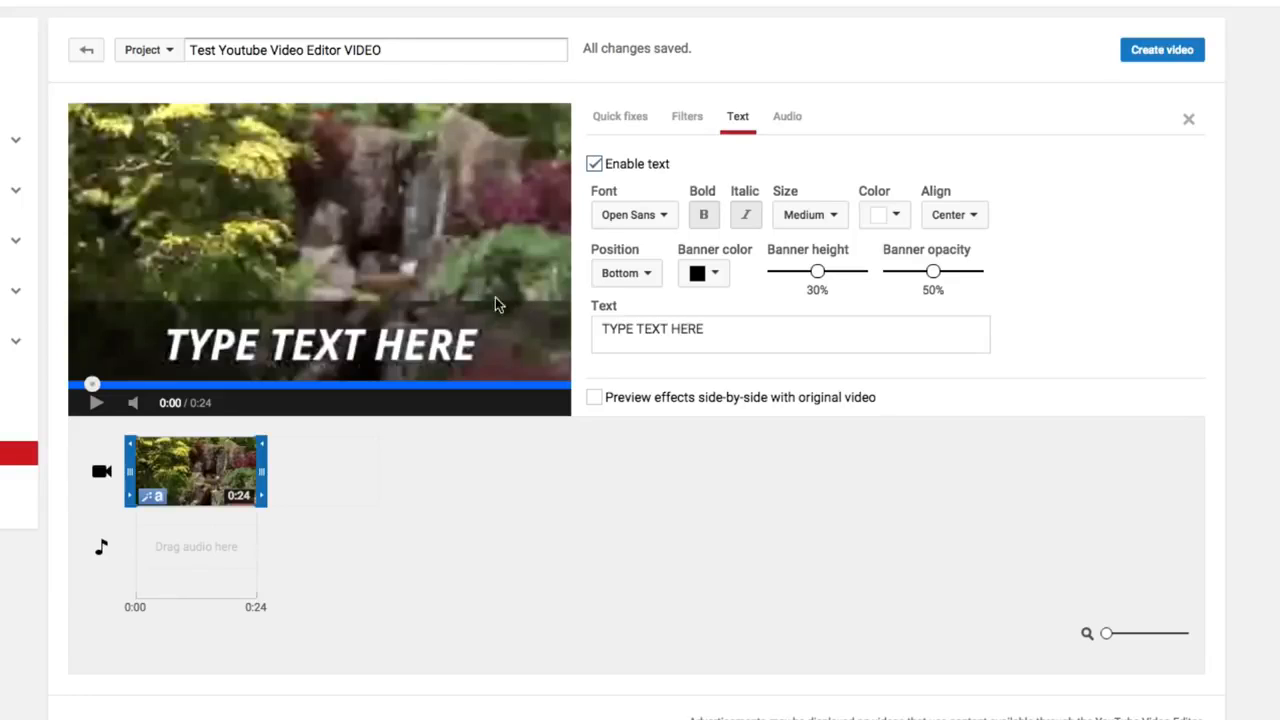
Look over the audio settings of the Small waterfall clip, pause the preview and leave the clip settings.
left_click(785, 118)
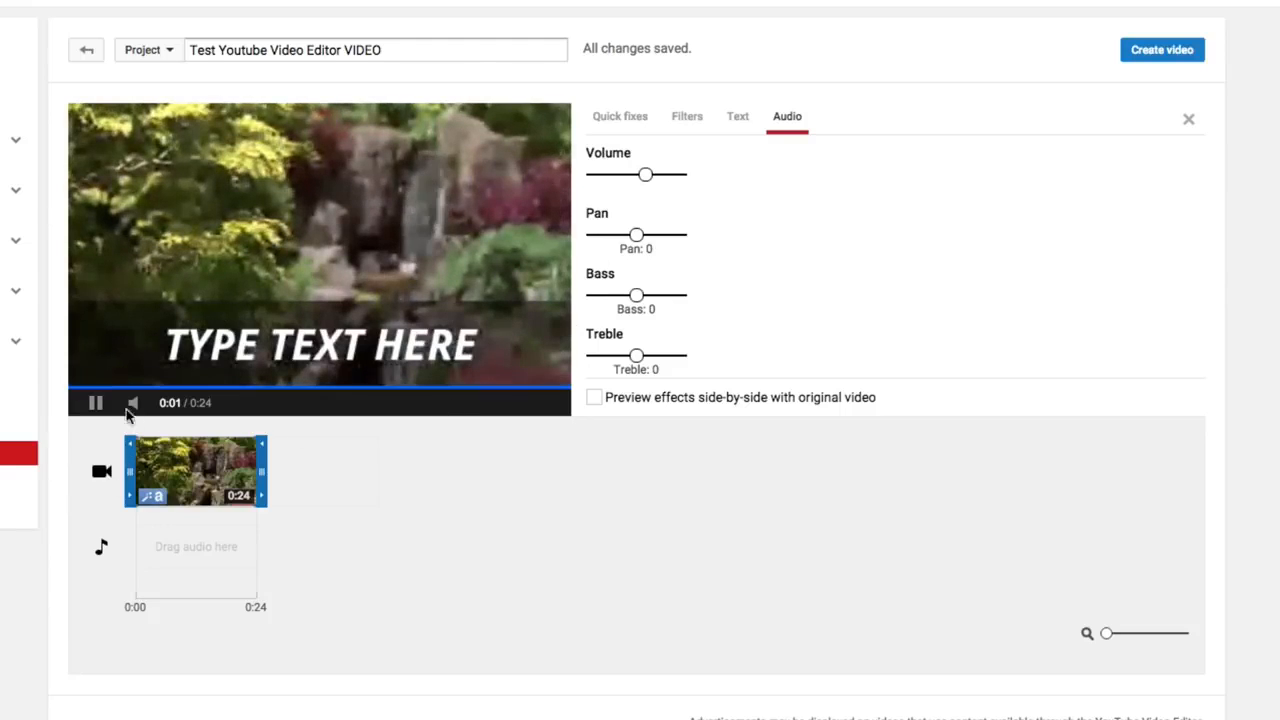
left_click(96, 404)
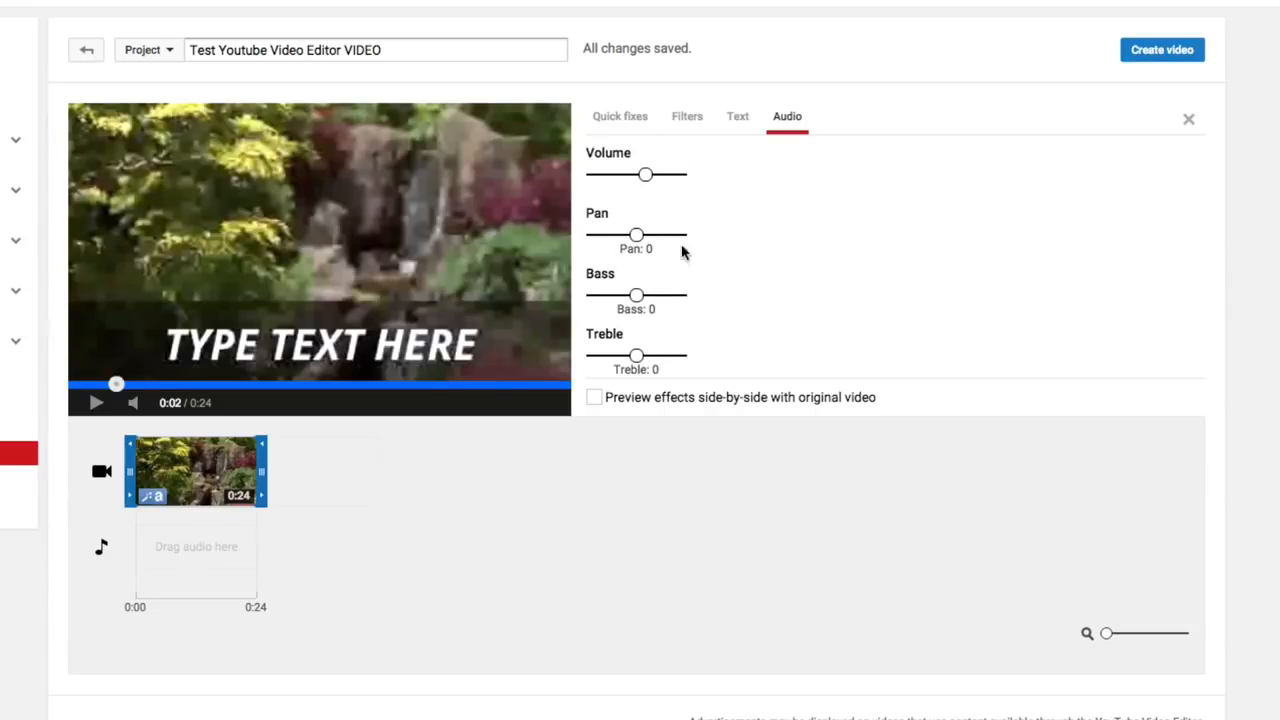
left_click(528, 494)
key("space")
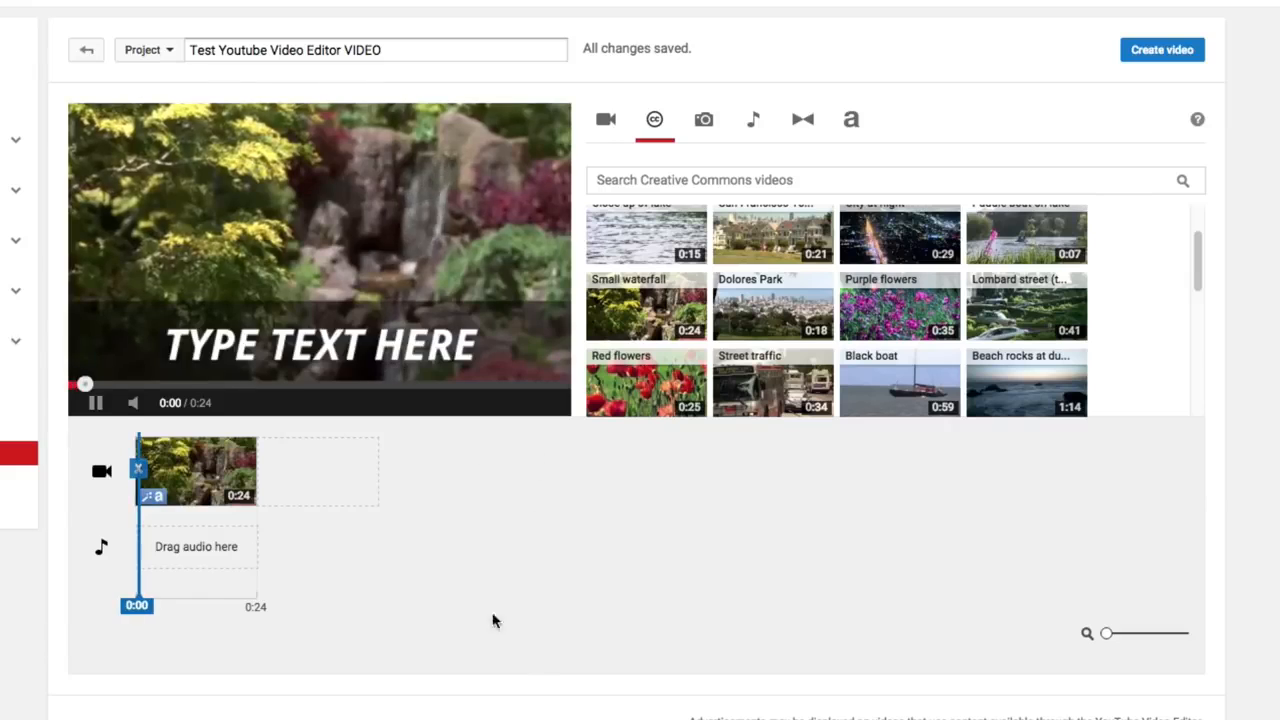
Upload cat-179842_640.jpg, Edinburgh_Castle_buildings.JPG and dog-pet-fur-brown.jpg from the Desktop into the editor's photo library.
left_click(705, 122)
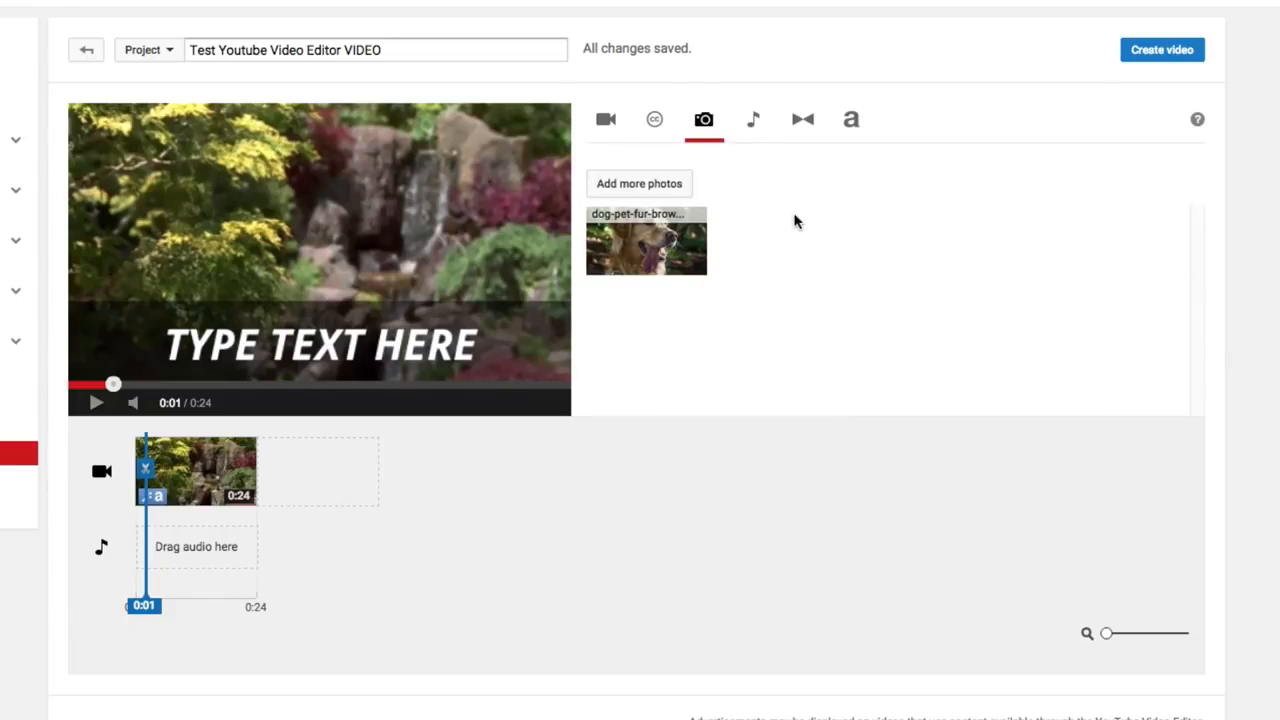
left_click(662, 190)
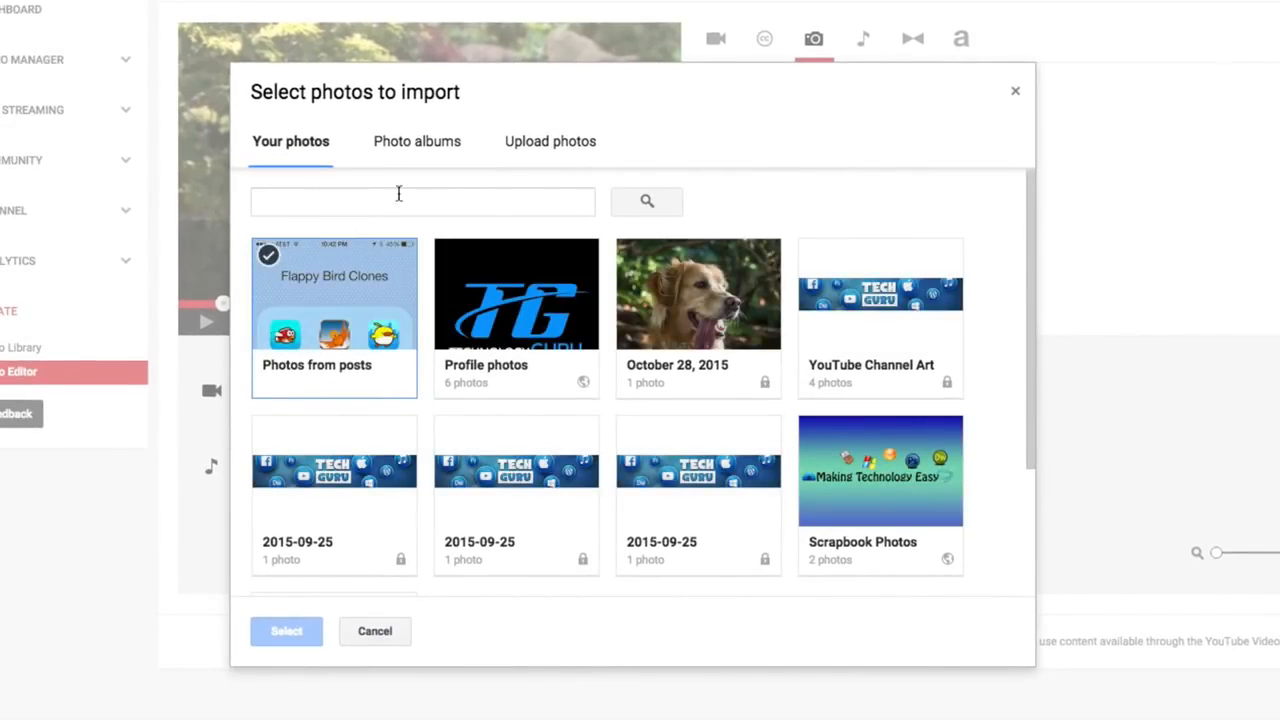
left_click(545, 148)
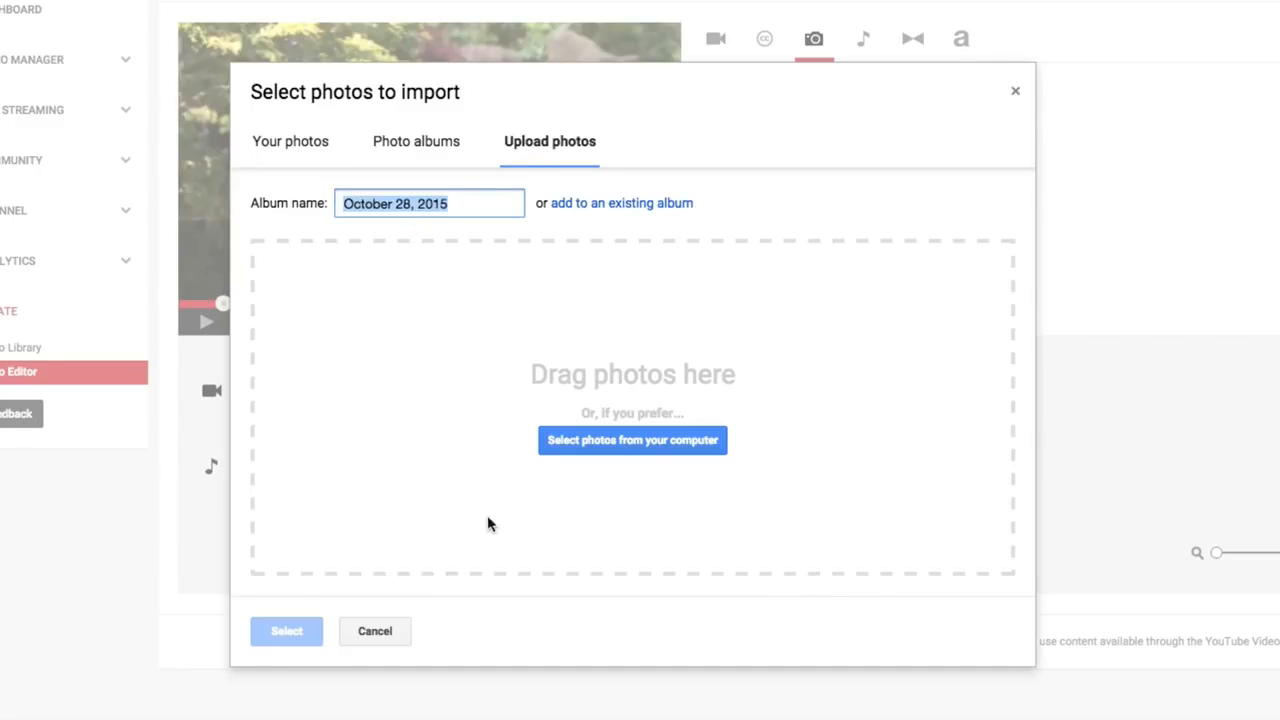
left_click(631, 445)
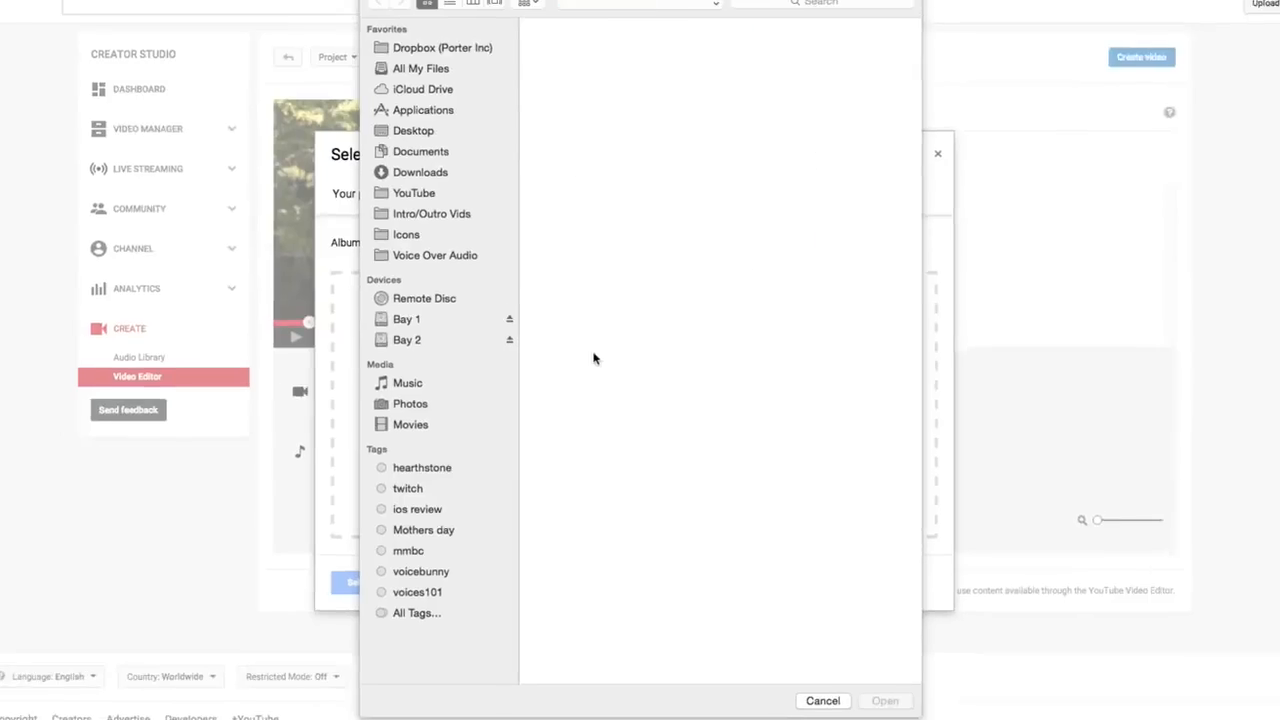
left_click(593, 115)
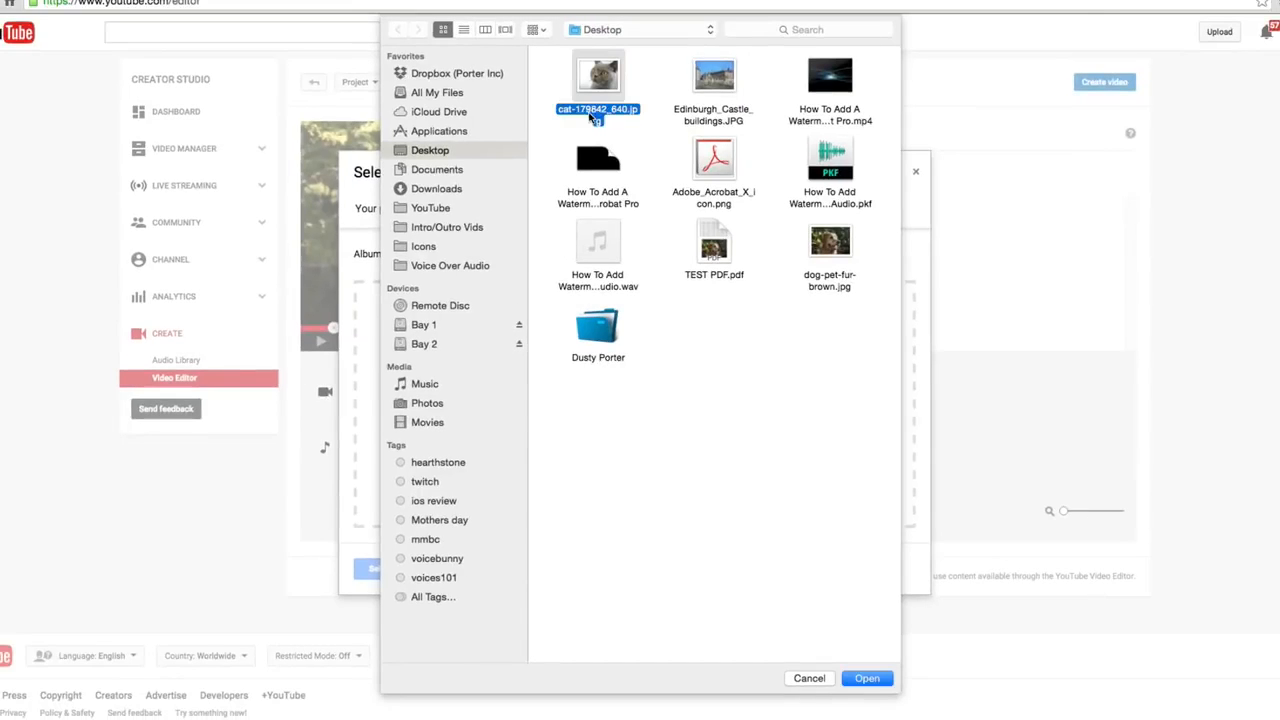
left_click(711, 114)
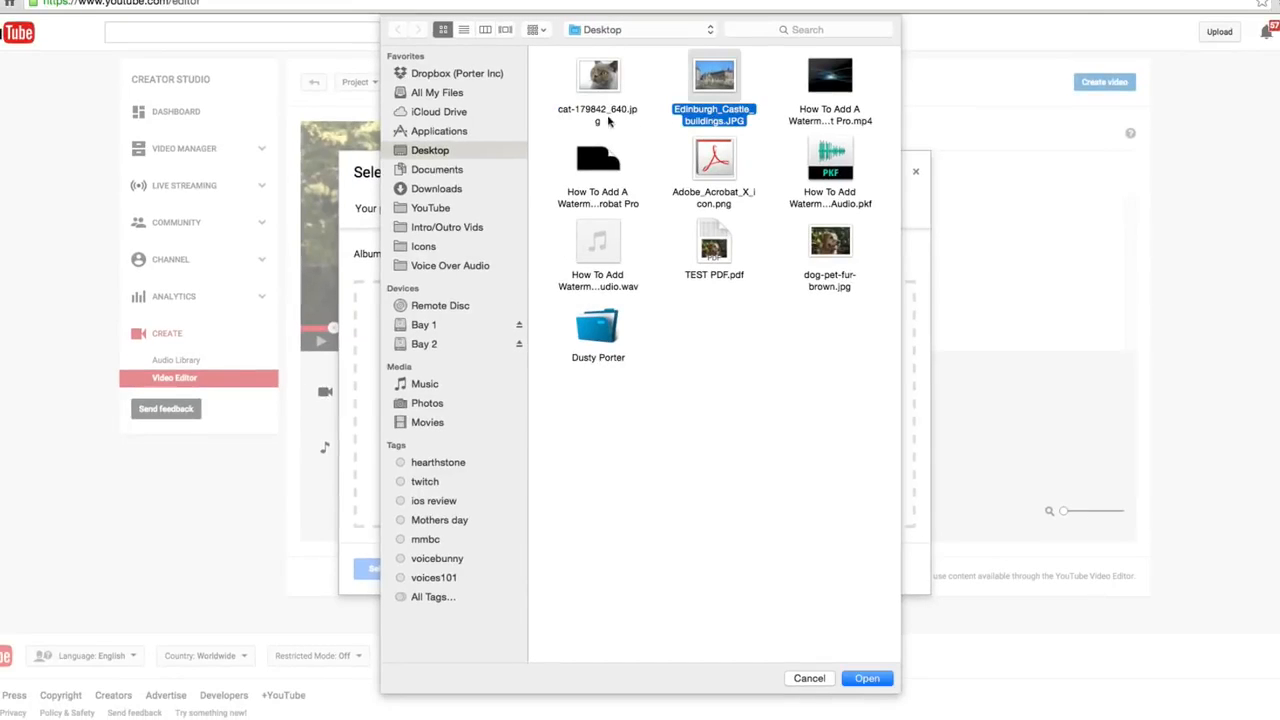
left_click(597, 118, "super")
left_click(830, 275, "super")
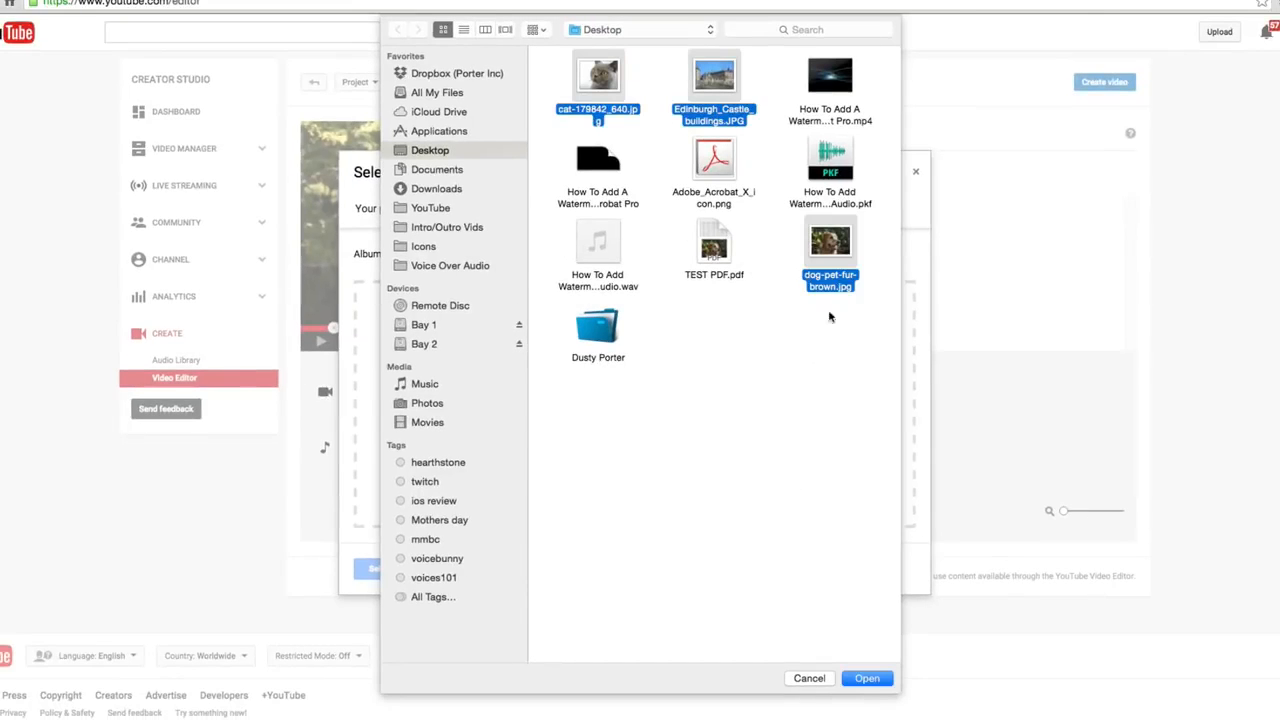
left_click(866, 679)
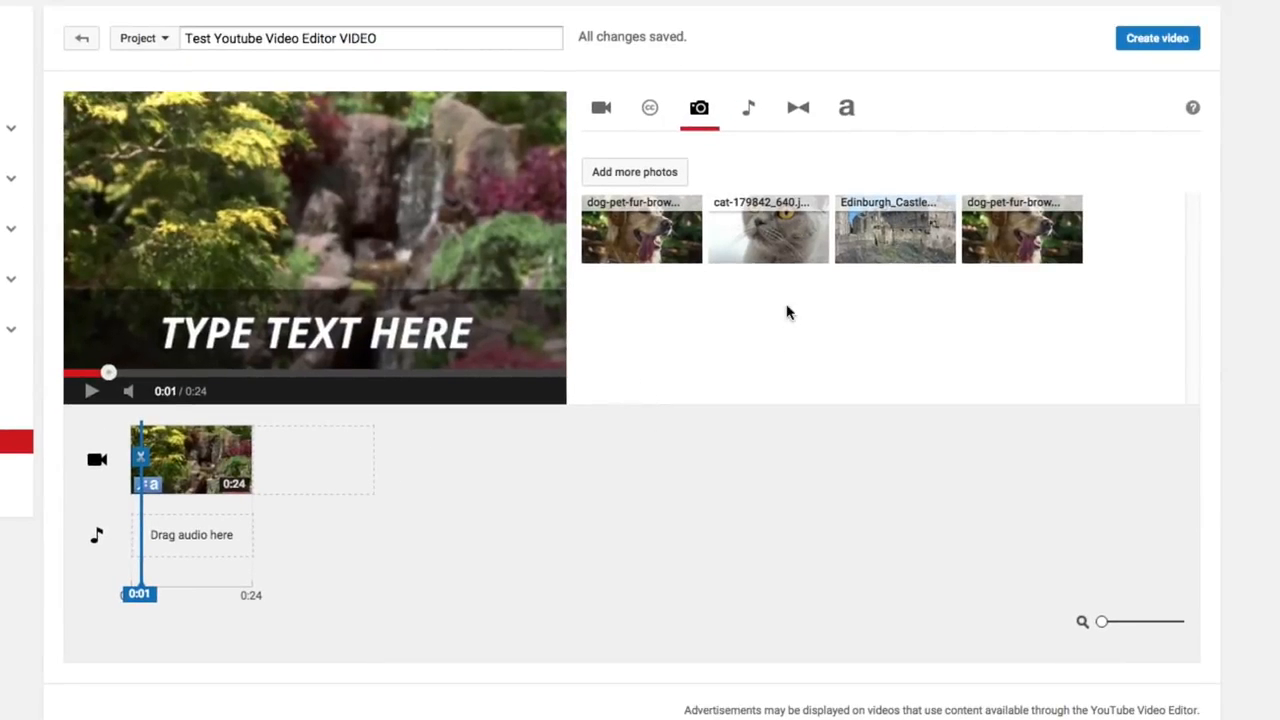
Place the cat-179842_640 photo on the video track directly after the Small waterfall clip.
left_click_drag(766, 233, 316, 468)
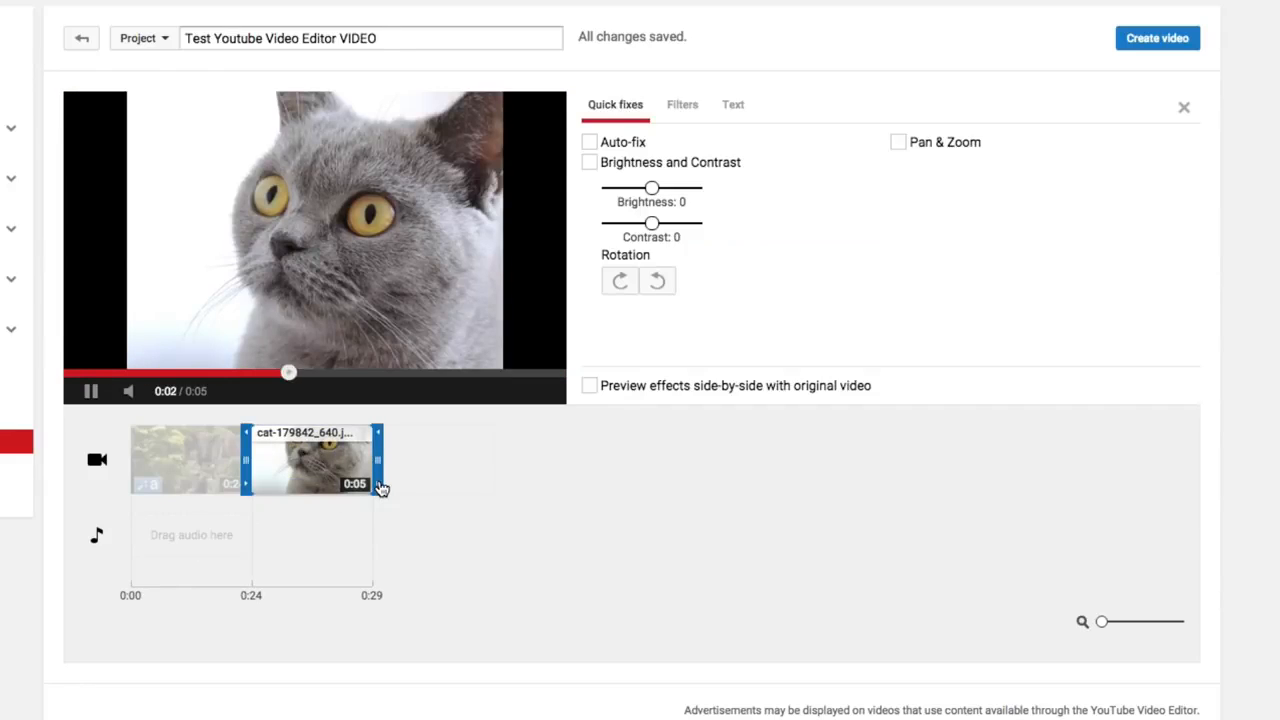
scroll(386, 485, "down", 1)
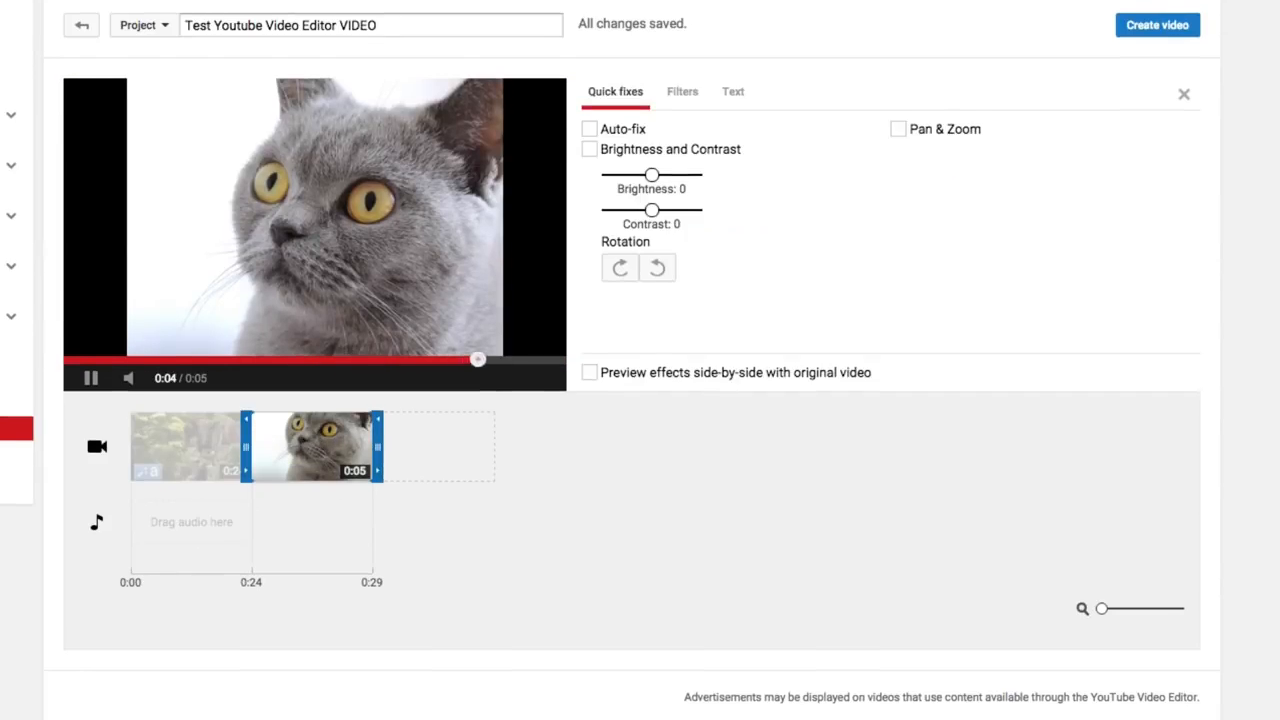
left_click(312, 455)
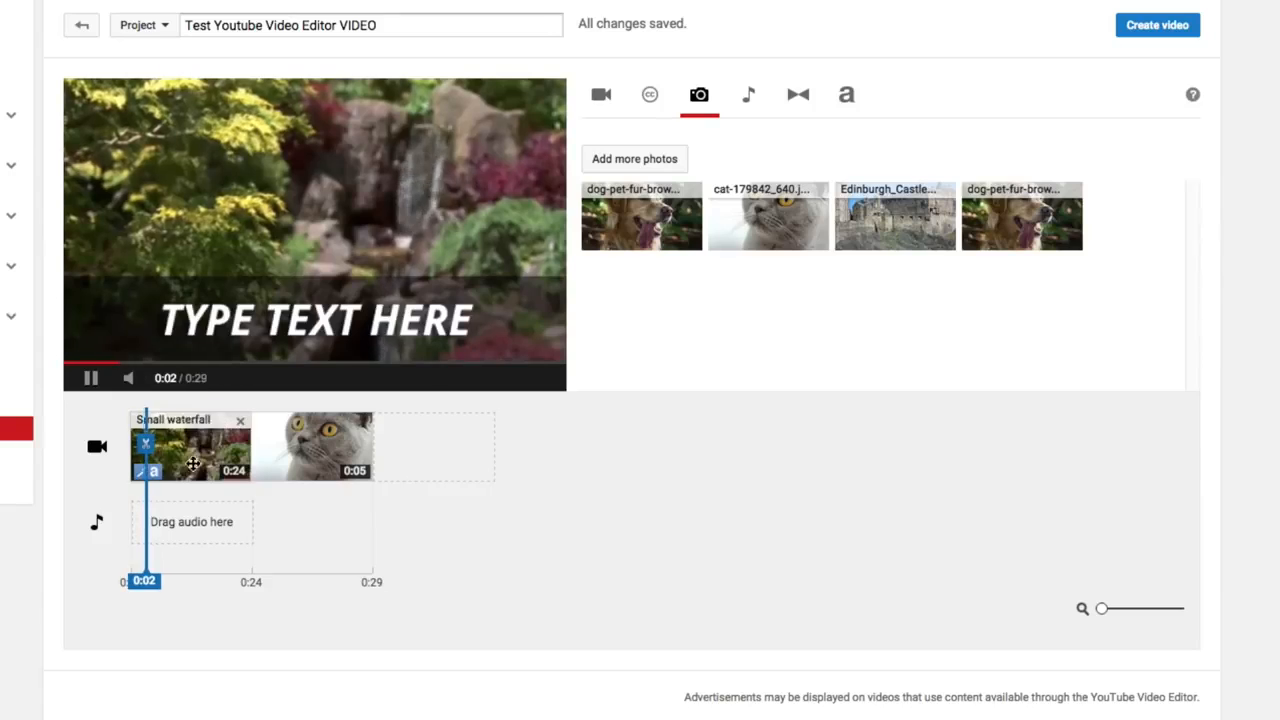
Review the quick fixes, filters and text options available for the cat photo, then leave its settings and pause the preview.
left_click(343, 470)
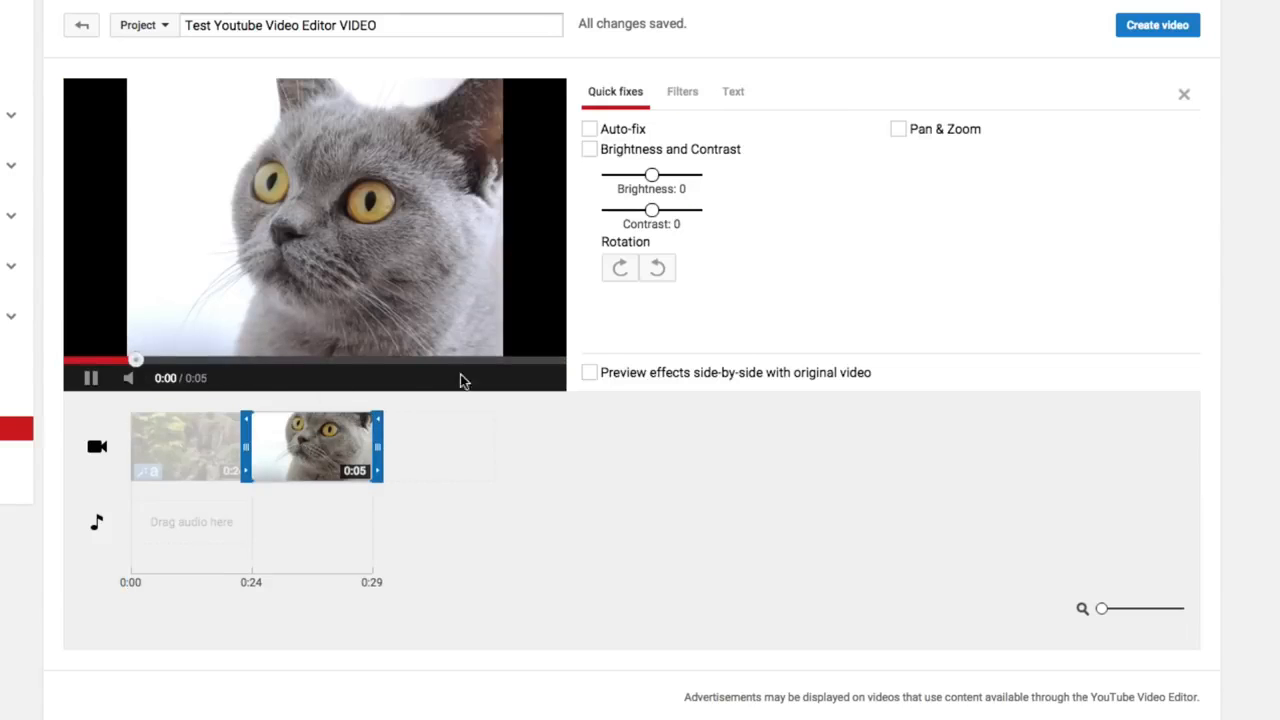
left_click(91, 380)
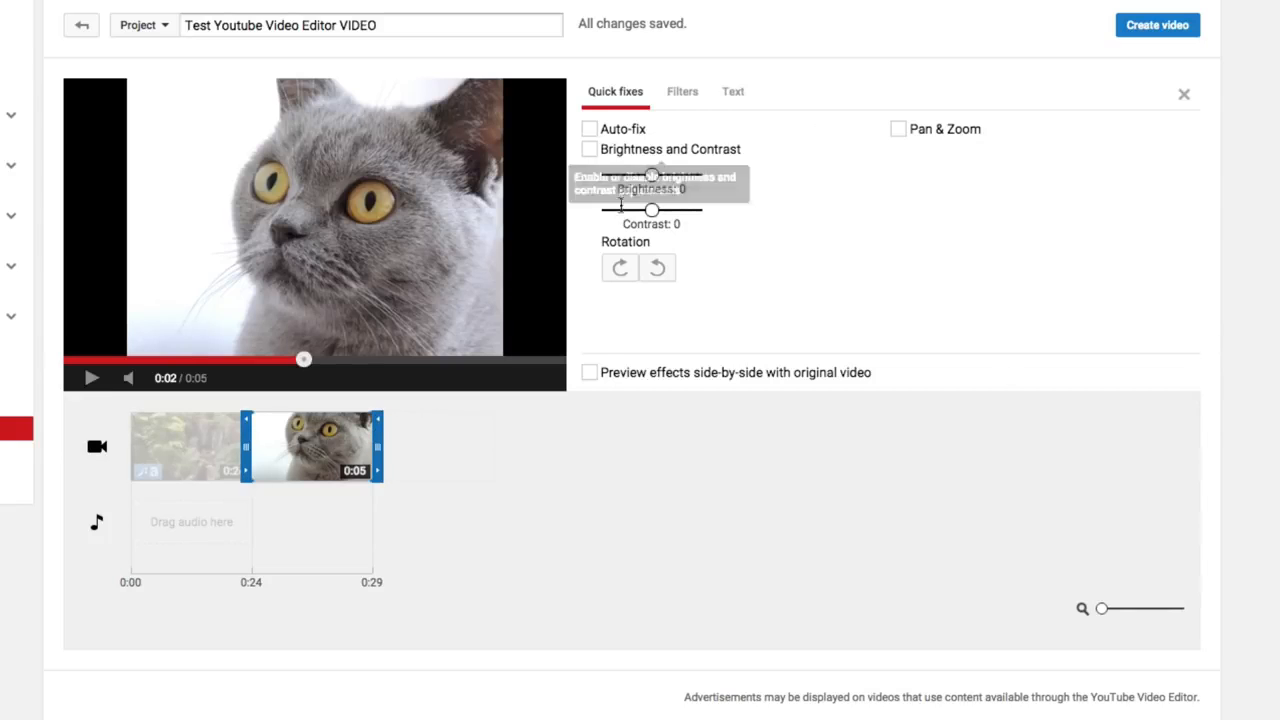
left_click(682, 92)
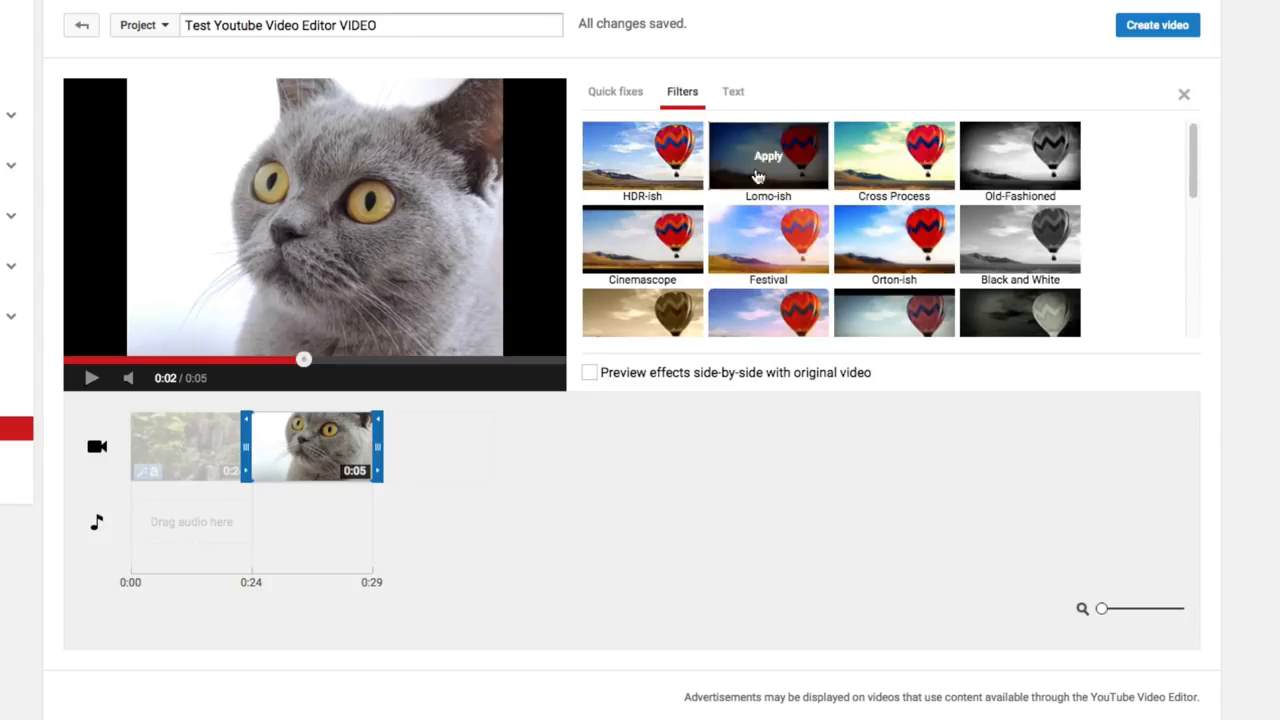
left_click(728, 102)
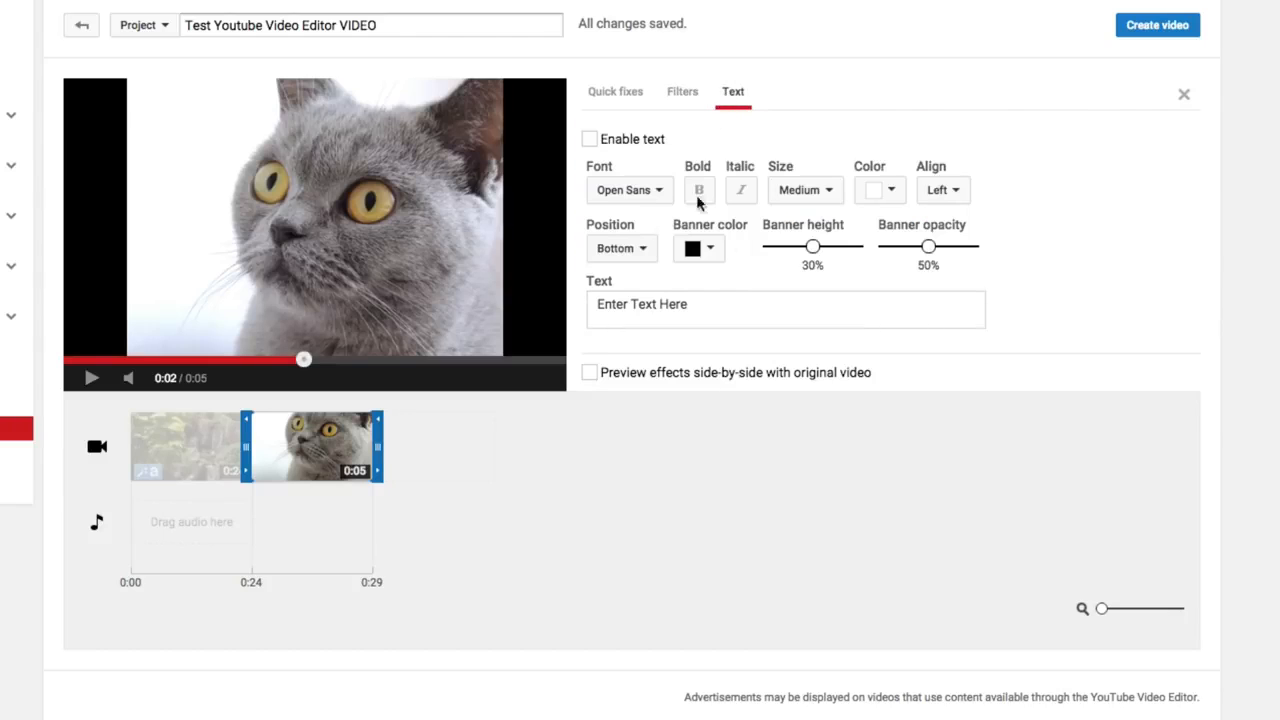
left_click(630, 96)
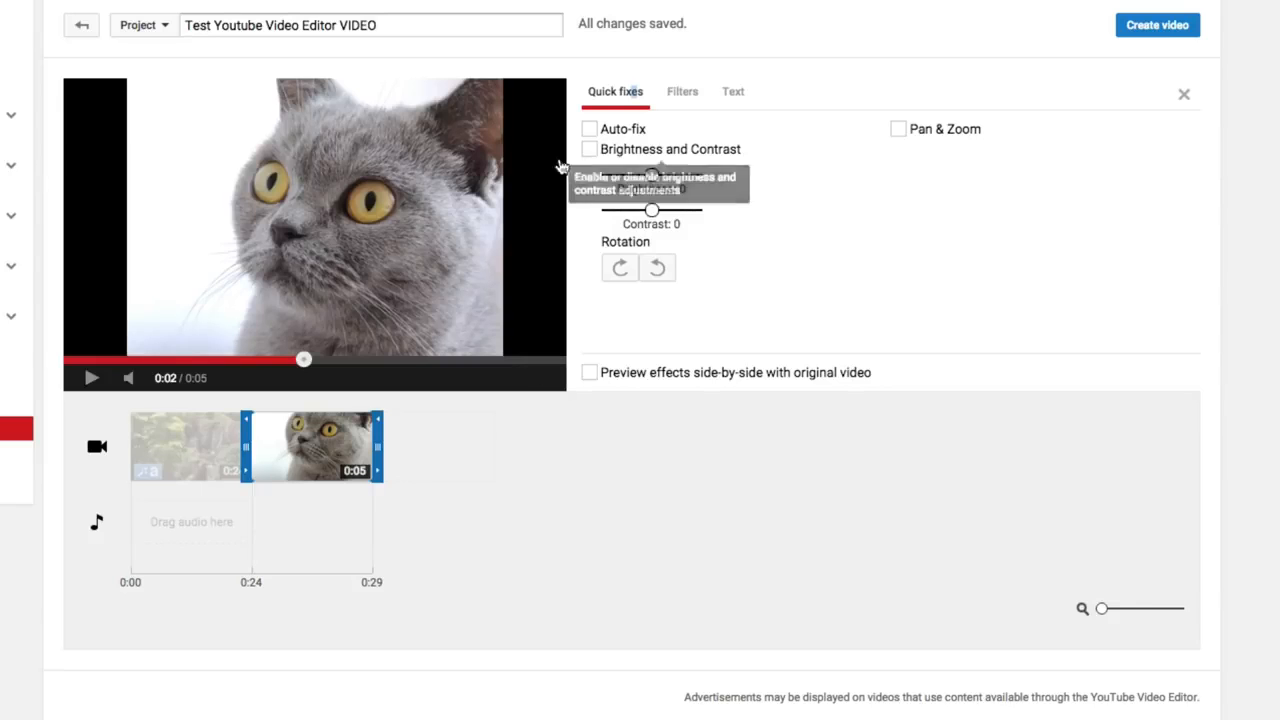
left_click(502, 526)
left_click(91, 380)
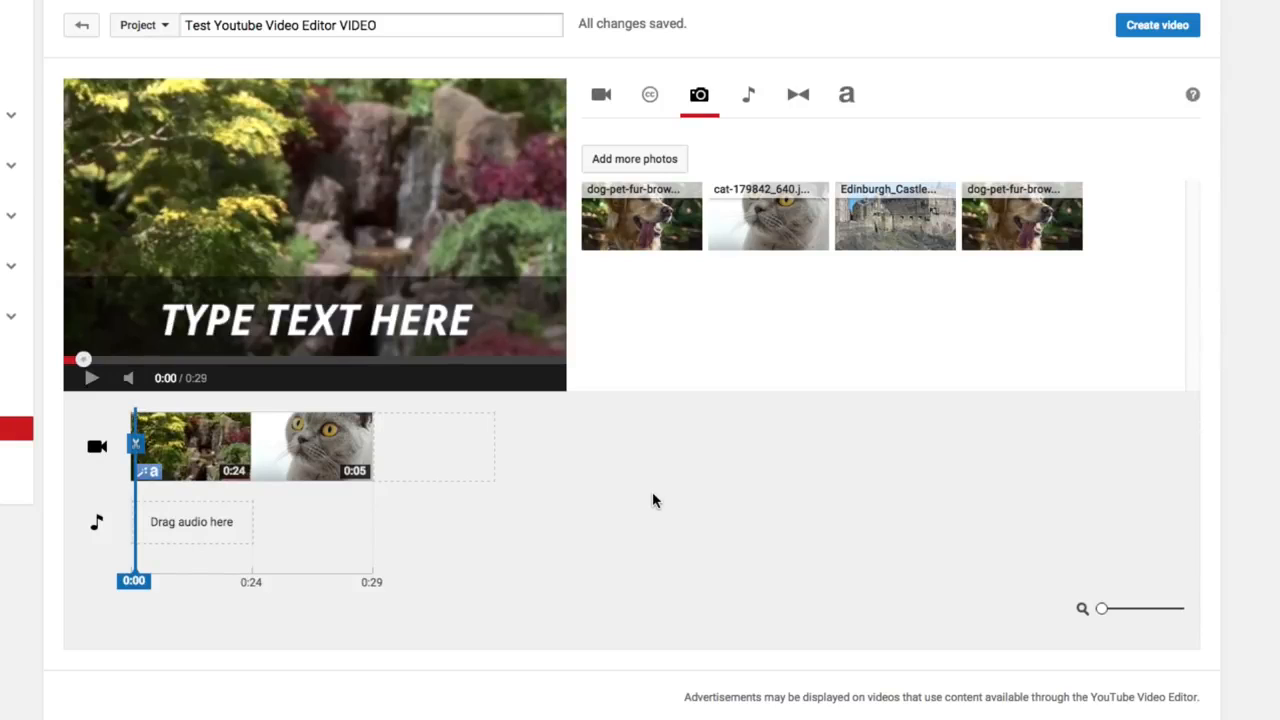
Add a Star transition between the Small waterfall clip and the cat photo and preview it from about 0:18.
left_click(790, 103)
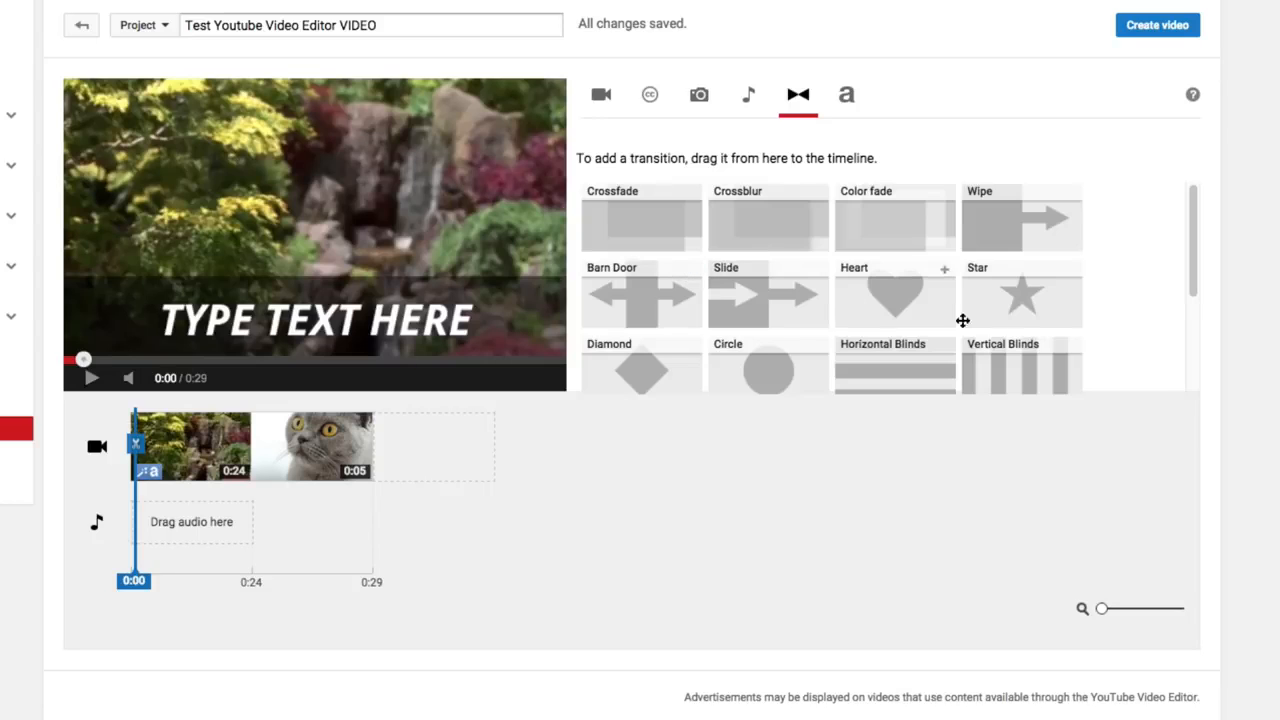
left_click_drag(1027, 306, 251, 449)
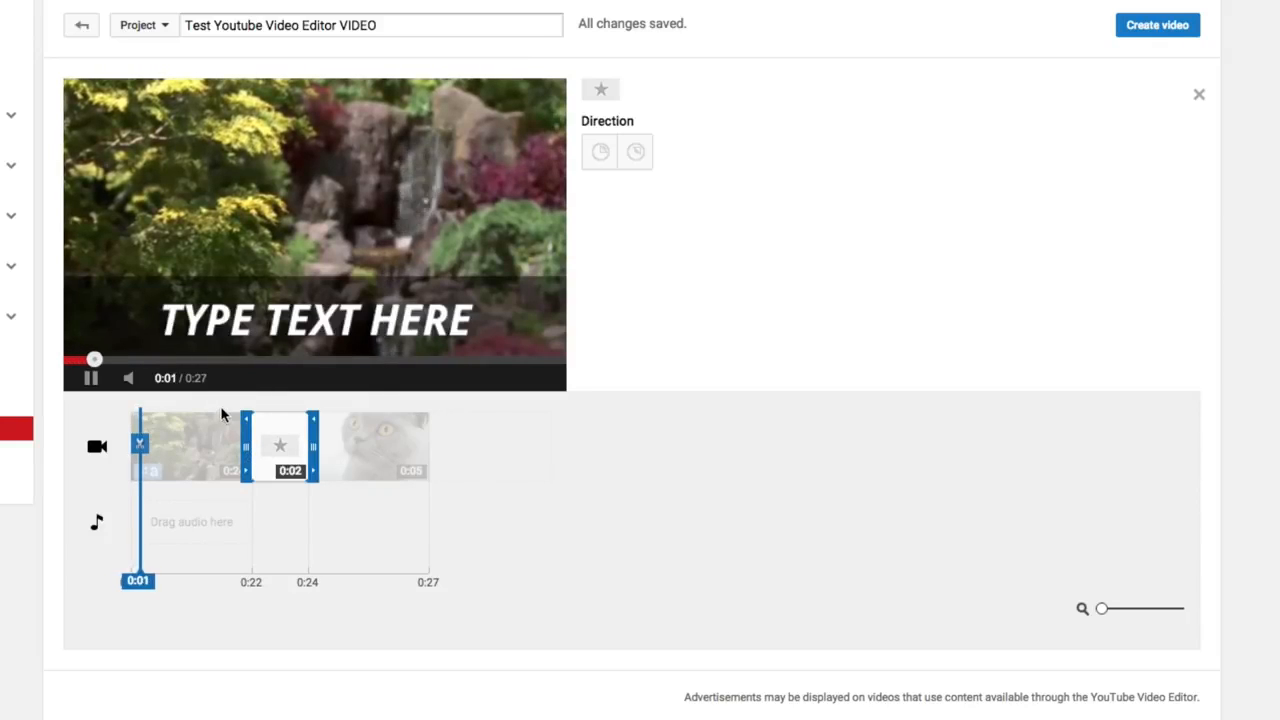
left_click_drag(145, 578, 226, 588)
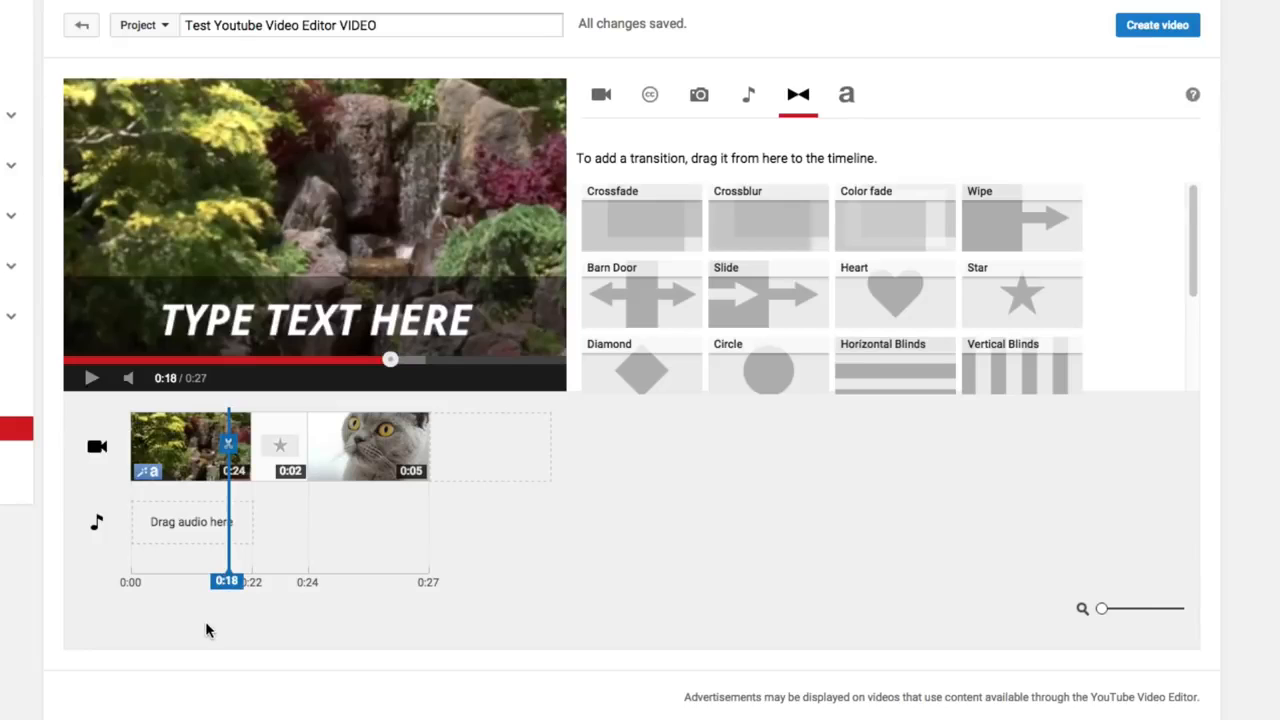
left_click(92, 380)
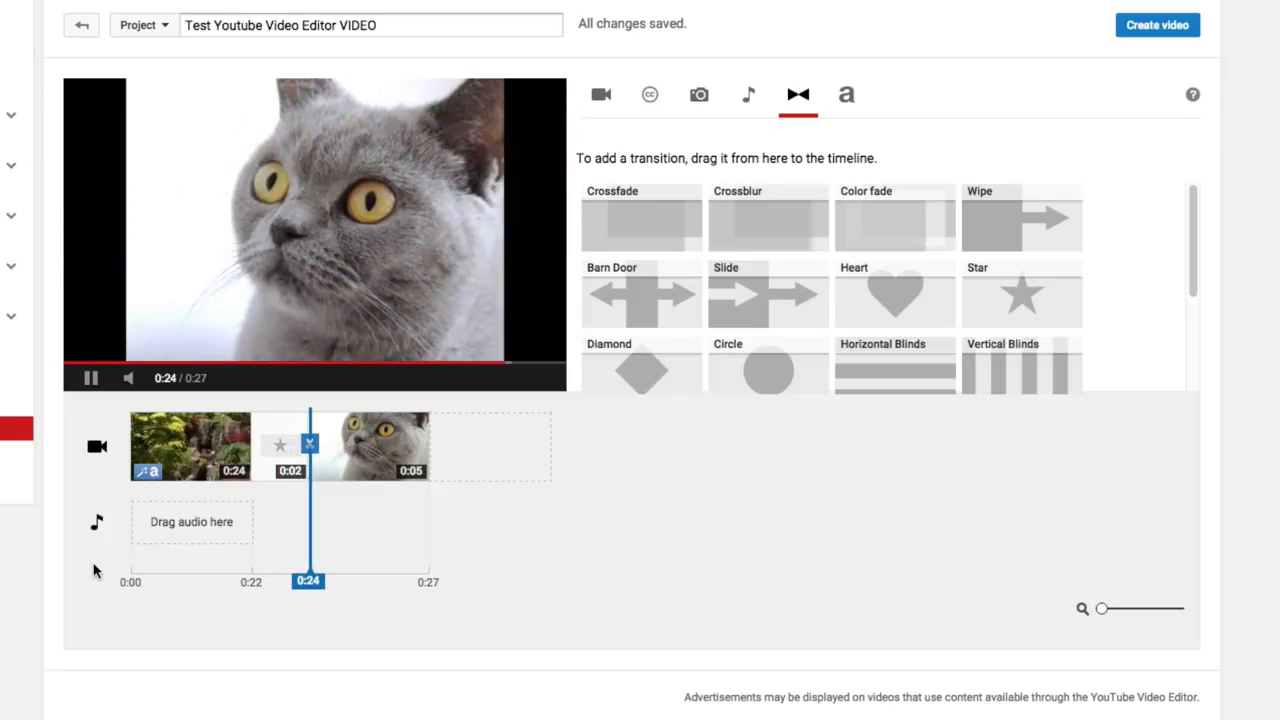
left_click(78, 380)
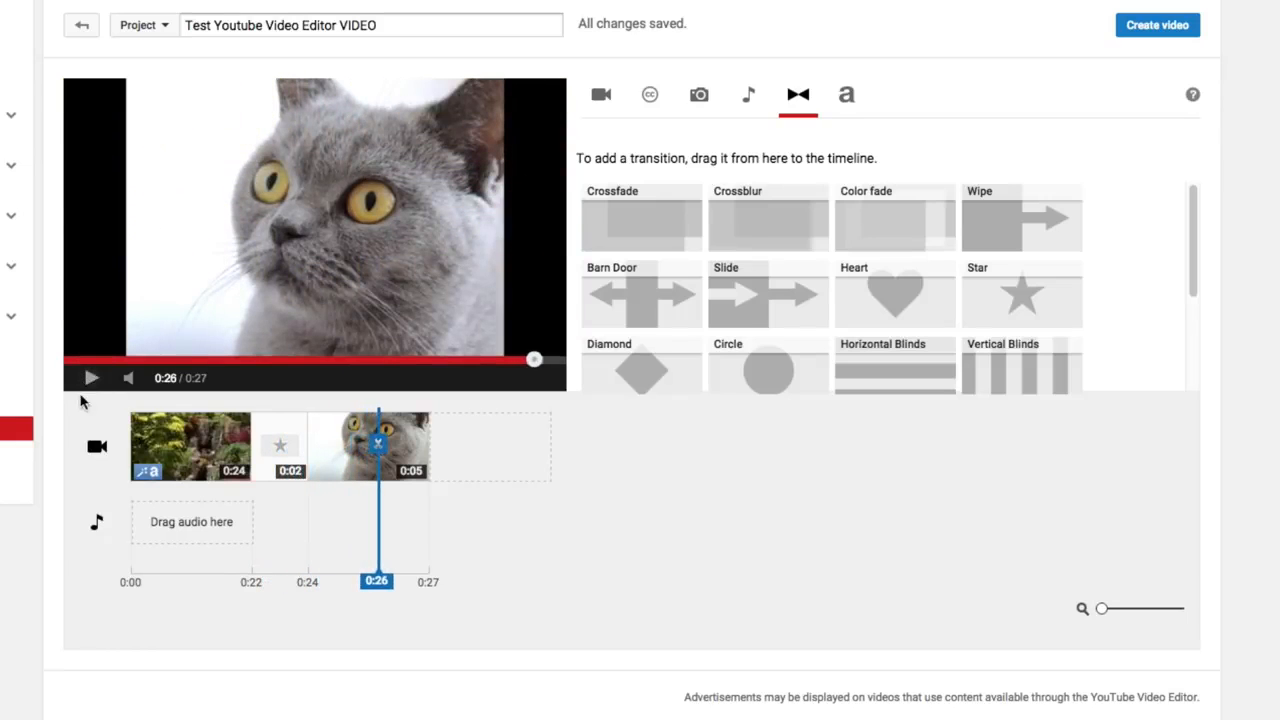
Shorten the Star transition to 0:00 on the timeline and preview it from about 0:20.
left_click(276, 427)
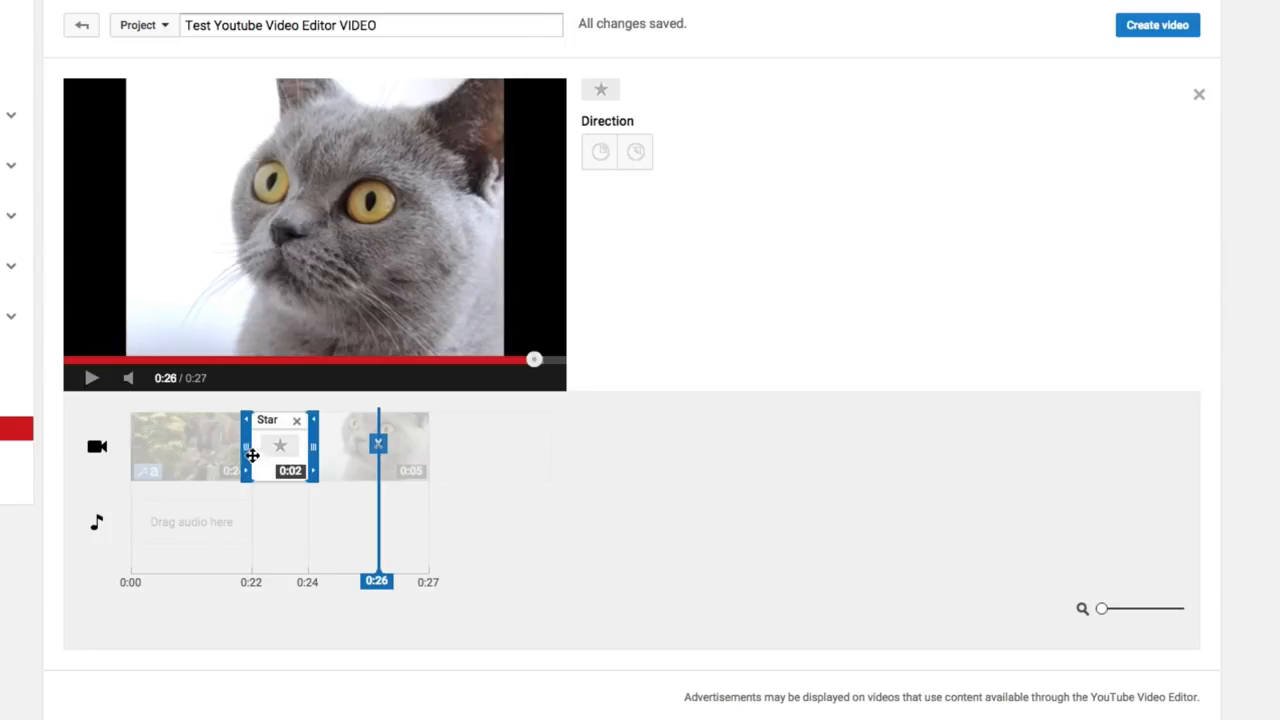
left_click_drag(245, 444, 289, 463)
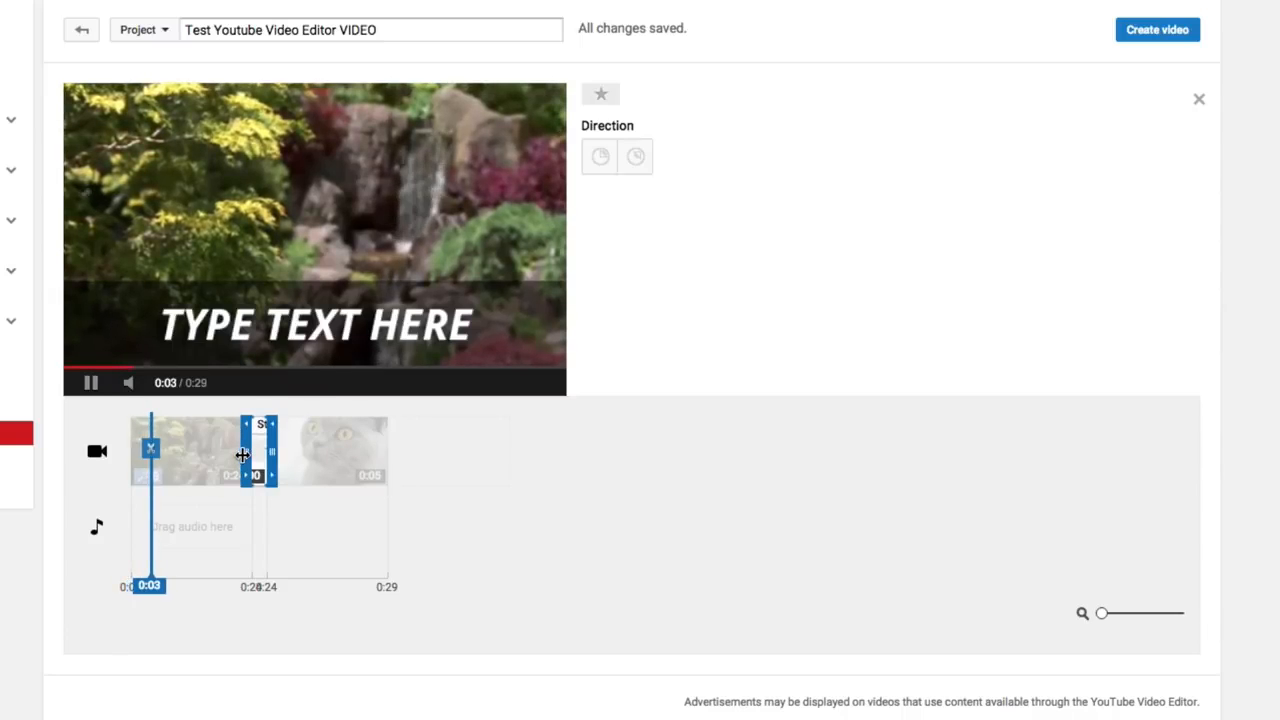
left_click_drag(160, 582, 228, 578)
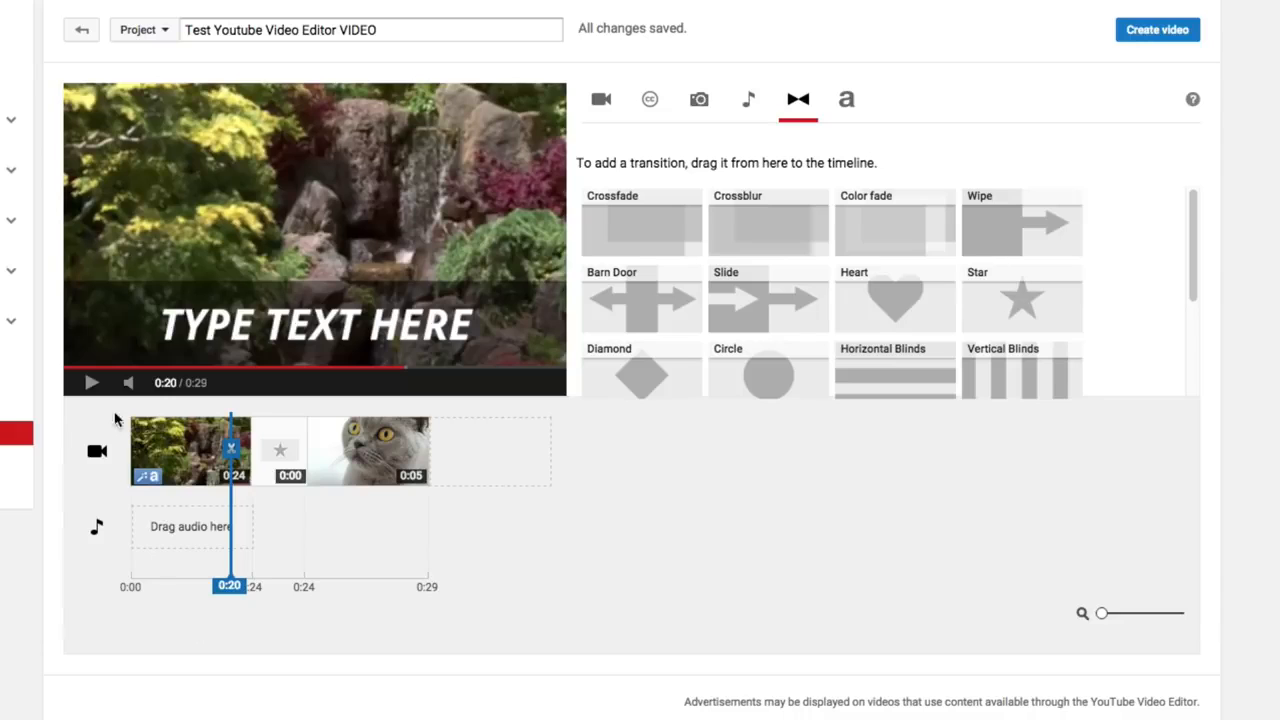
left_click(91, 382)
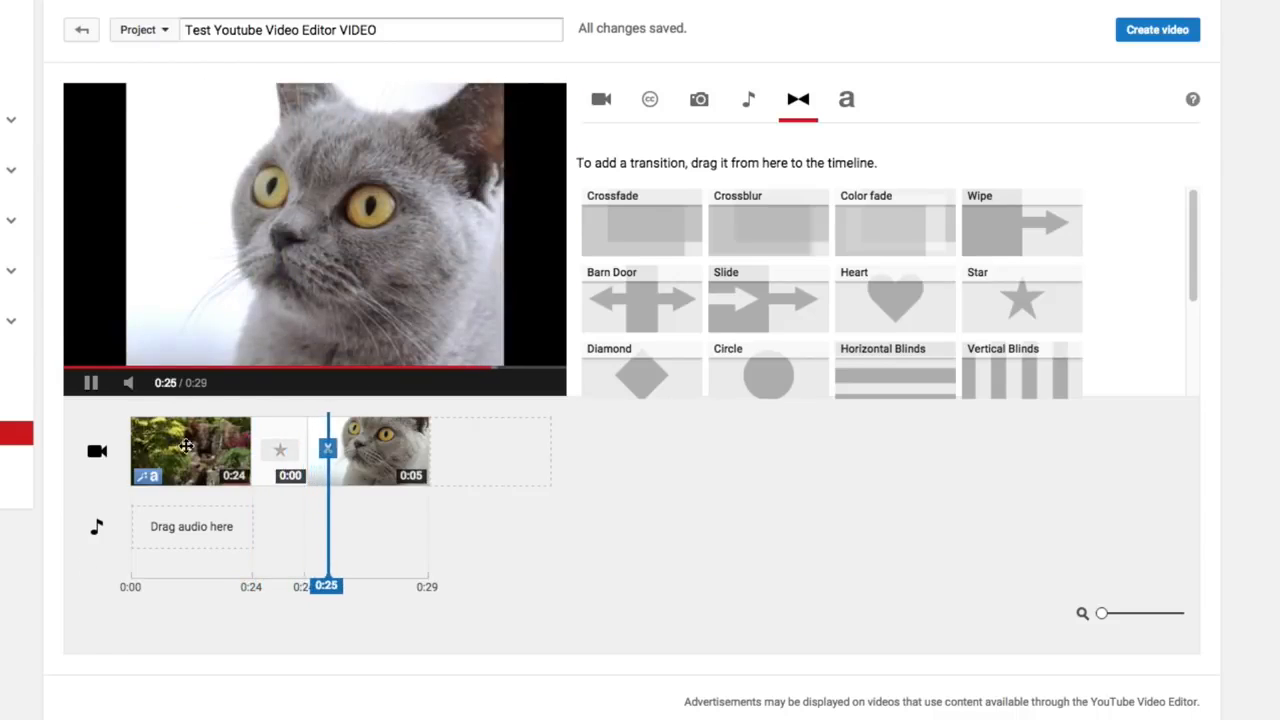
left_click(91, 382)
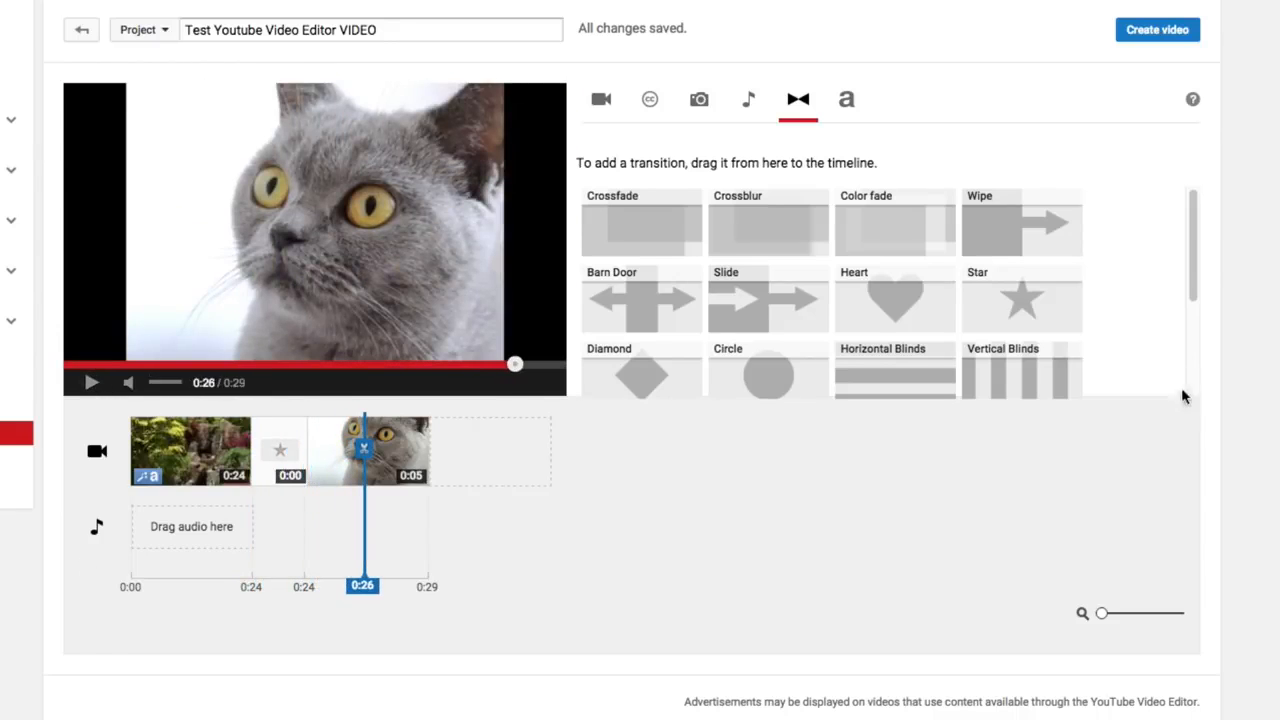
Place the Thought Bot song by Audionautix on the audio track under the waterfall clip and preview the project with it.
left_click_drag(1193, 245, 1180, 221)
left_click(751, 102)
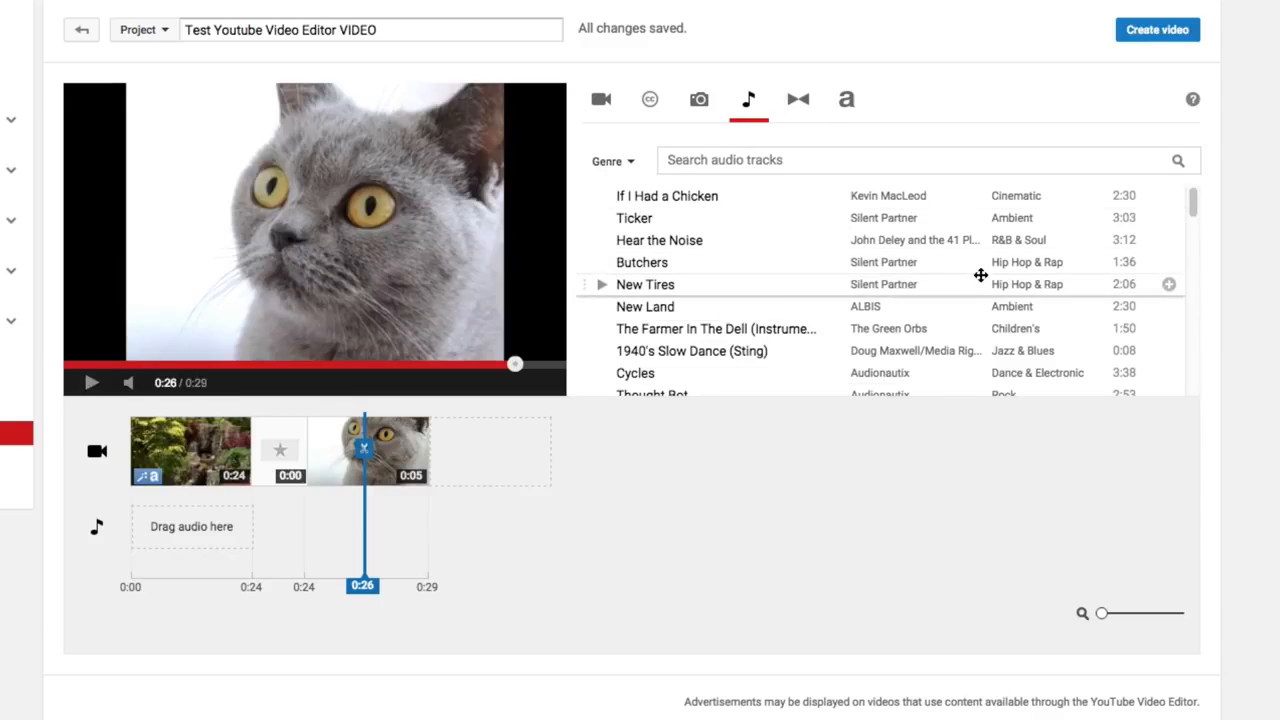
scroll(980, 325, "down", 1)
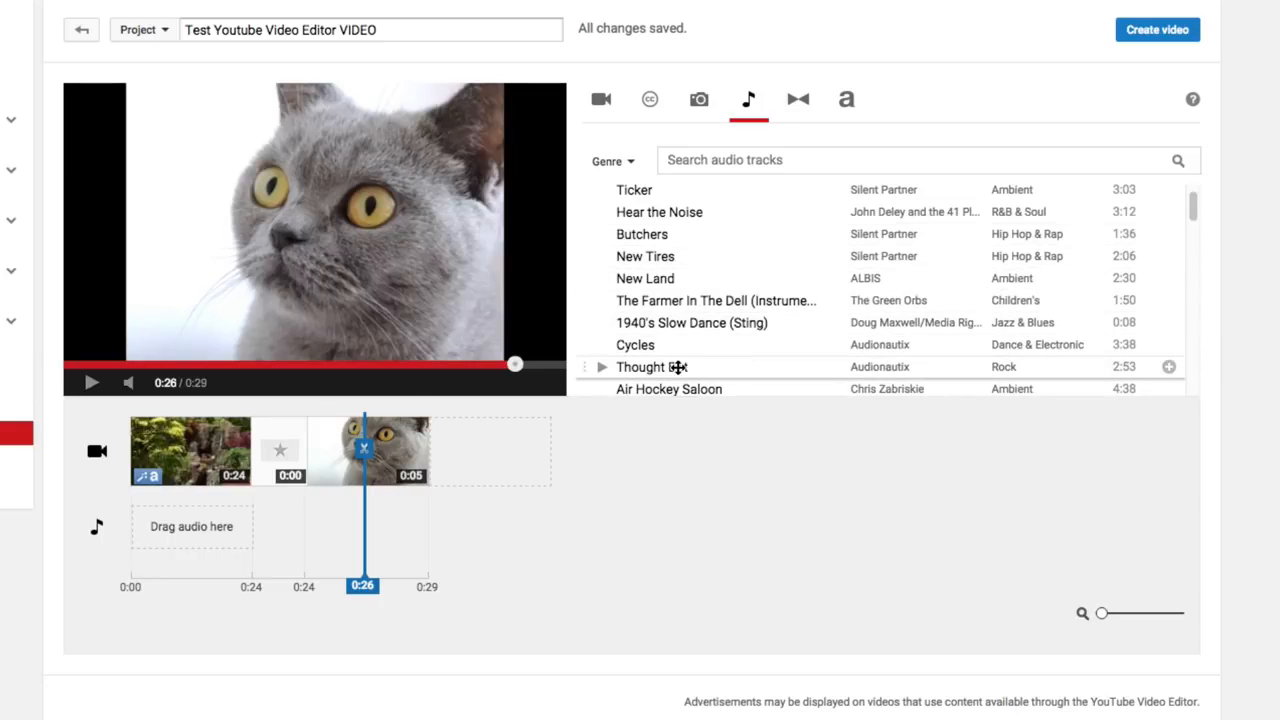
left_click_drag(680, 366, 234, 530)
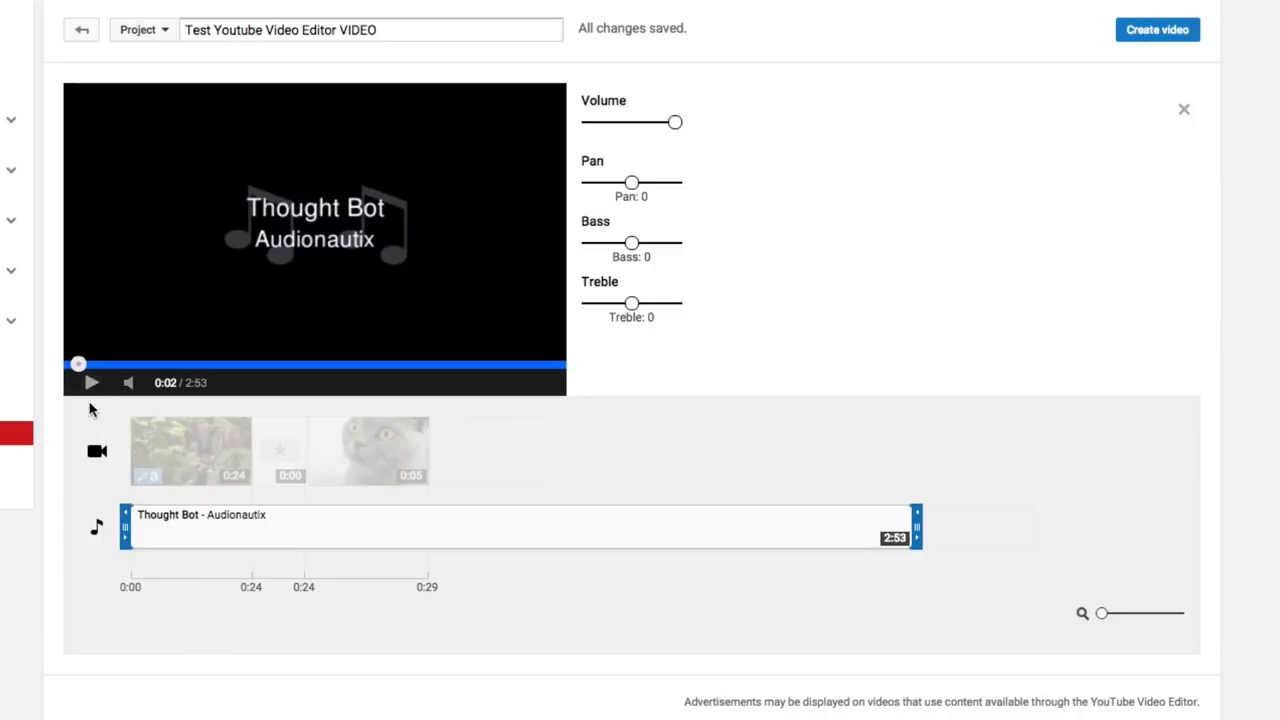
left_click(503, 600)
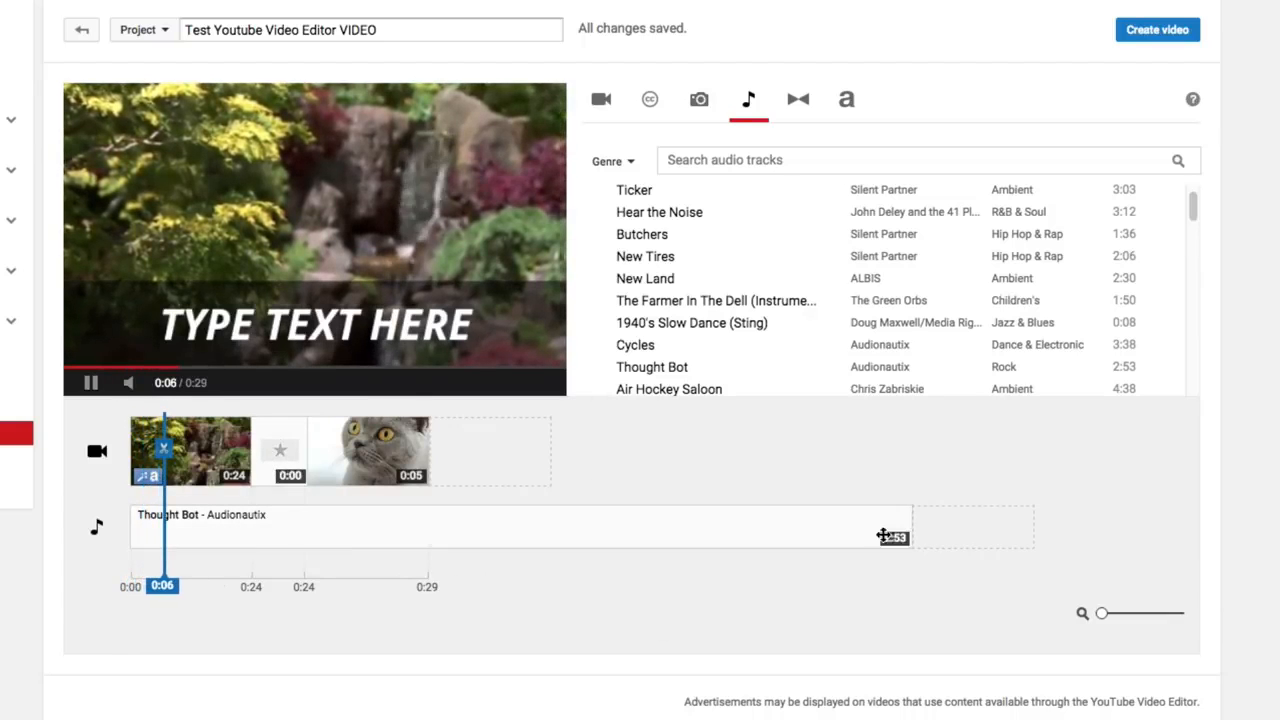
left_click(91, 385)
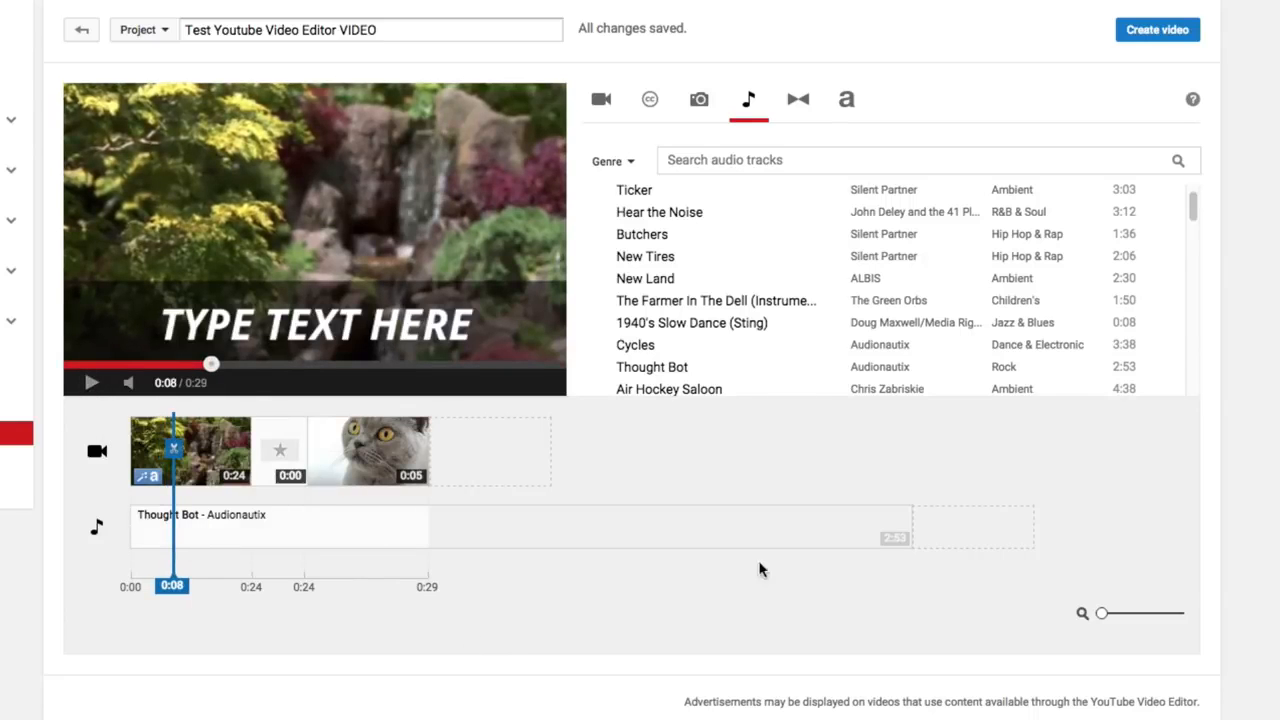
Remove the Thought Bot song from the audio track and pause the preview.
left_click(903, 517)
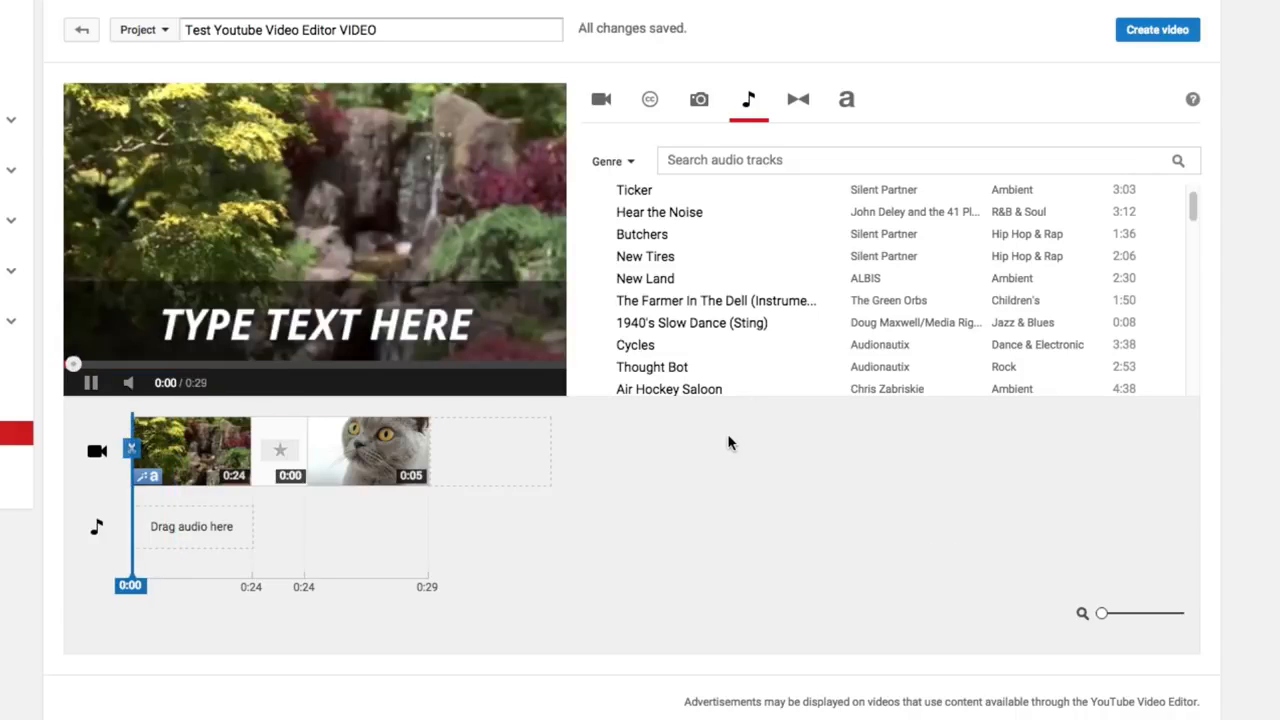
left_click(91, 384)
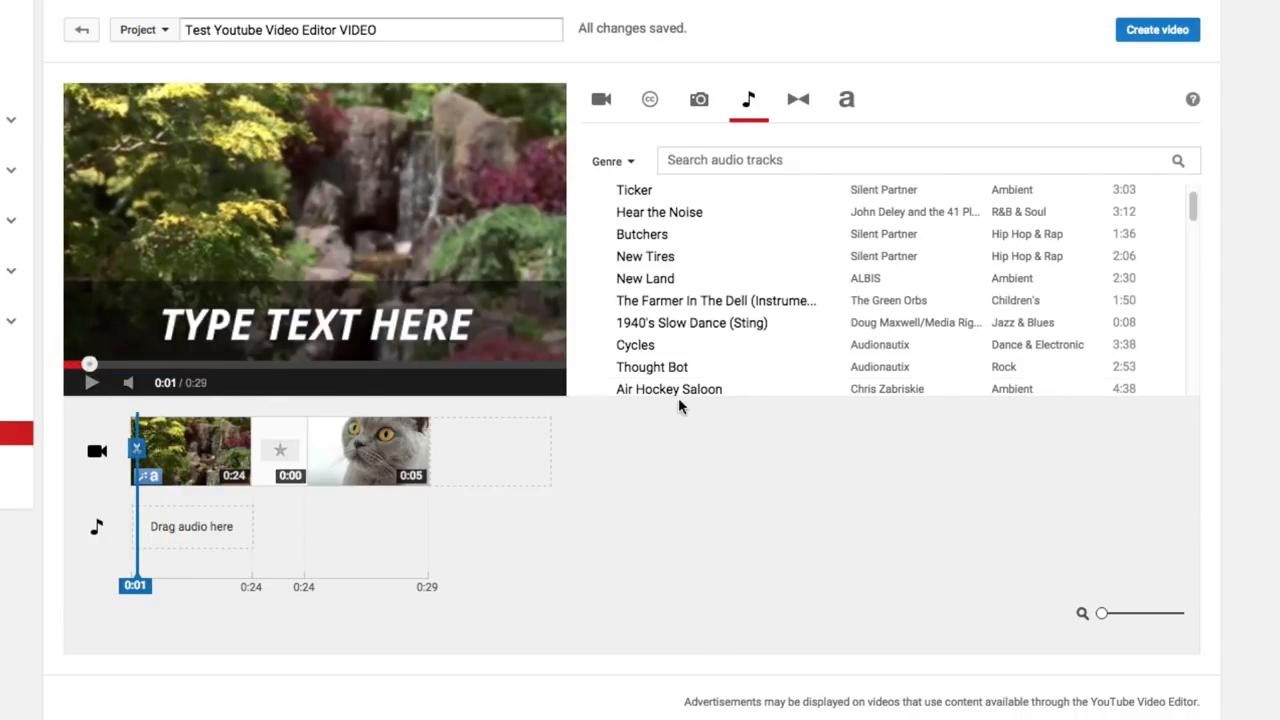
Add the Thought Bot song at the start of the empty audio track, close its settings and pause the preview.
left_click_drag(666, 366, 194, 526)
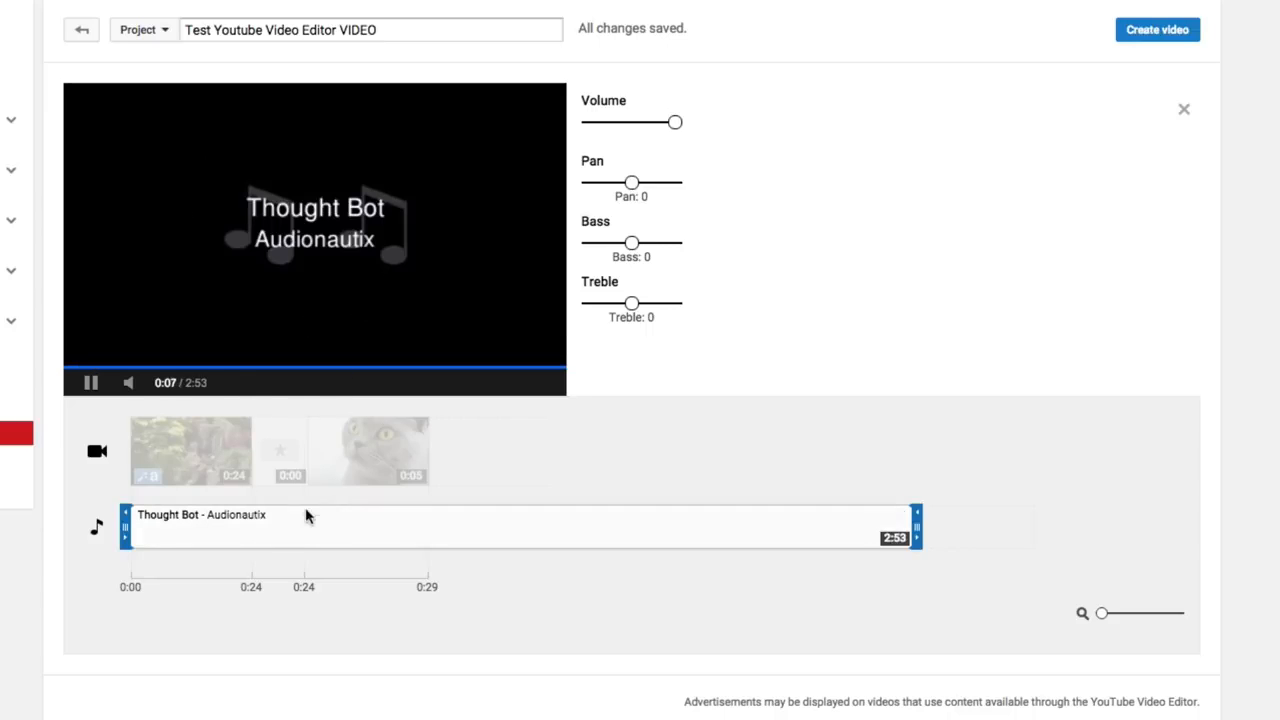
left_click(536, 591)
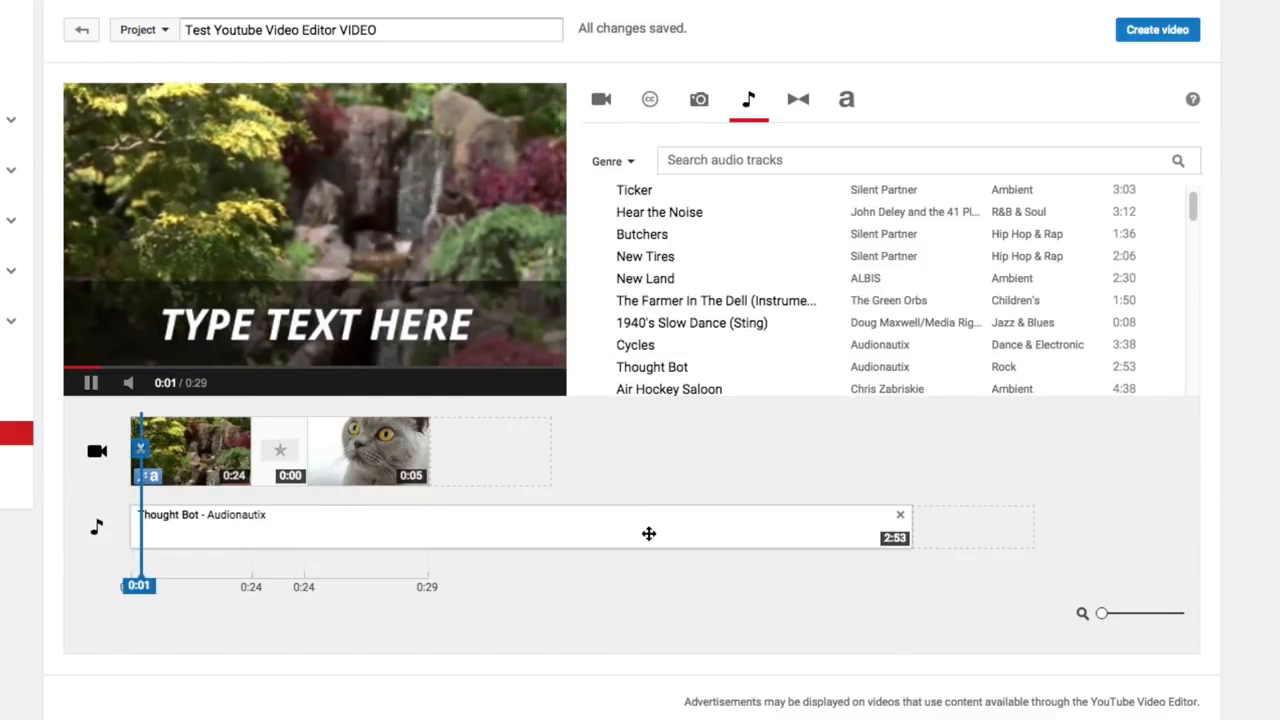
left_click(91, 385)
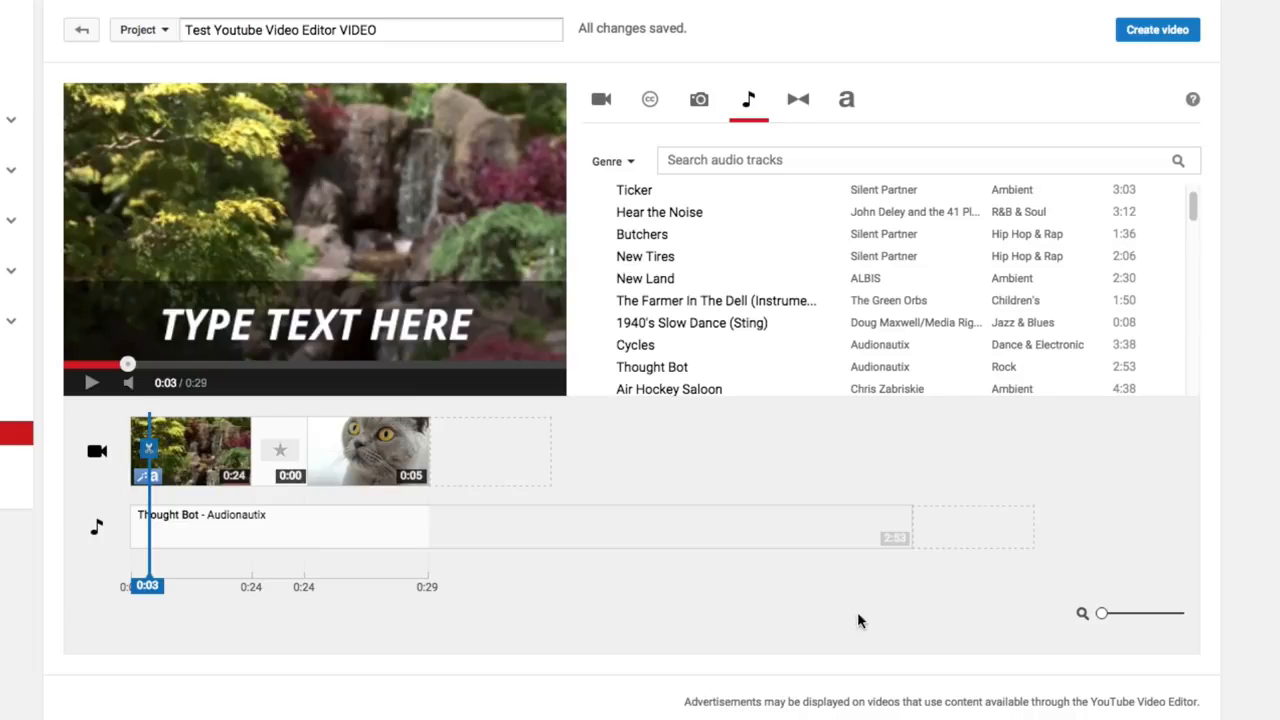
Insert a Centered title at 0:00 on the video track, ahead of the waterfall clip, and leave its settings.
left_click_drag(1103, 615, 1133, 614)
right_click(1130, 618)
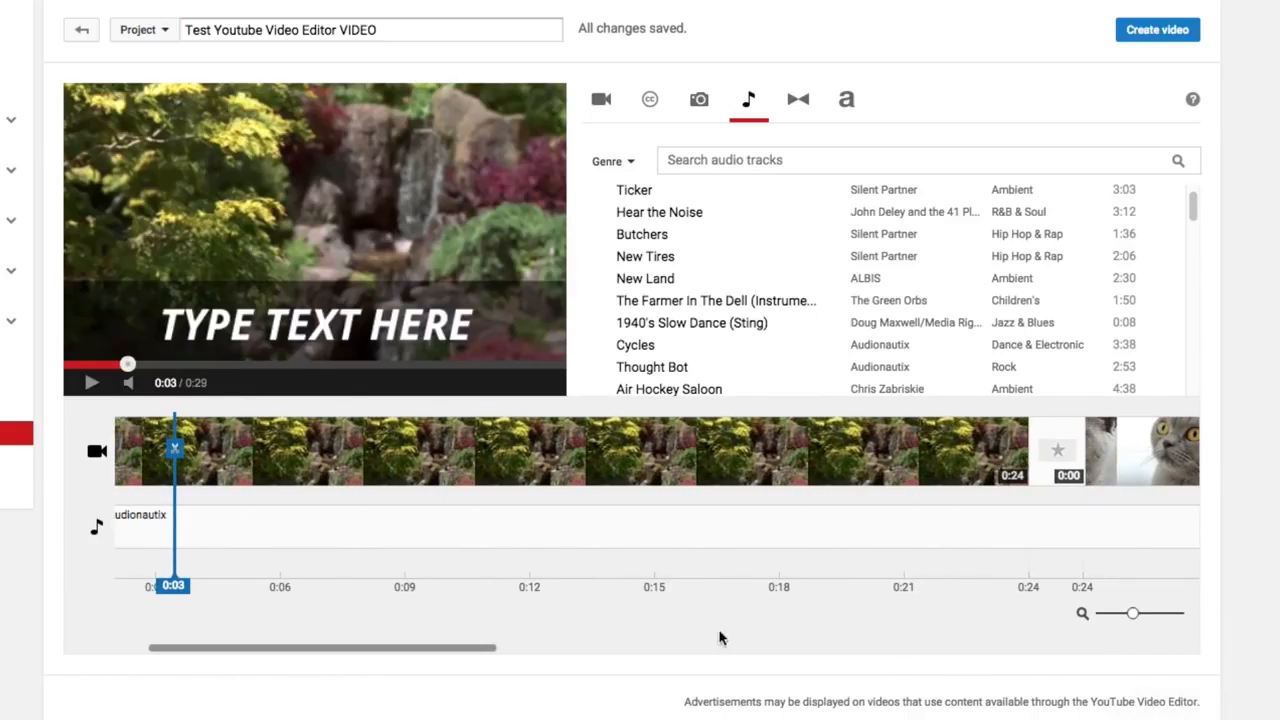
scroll(600, 630, "right", 2)
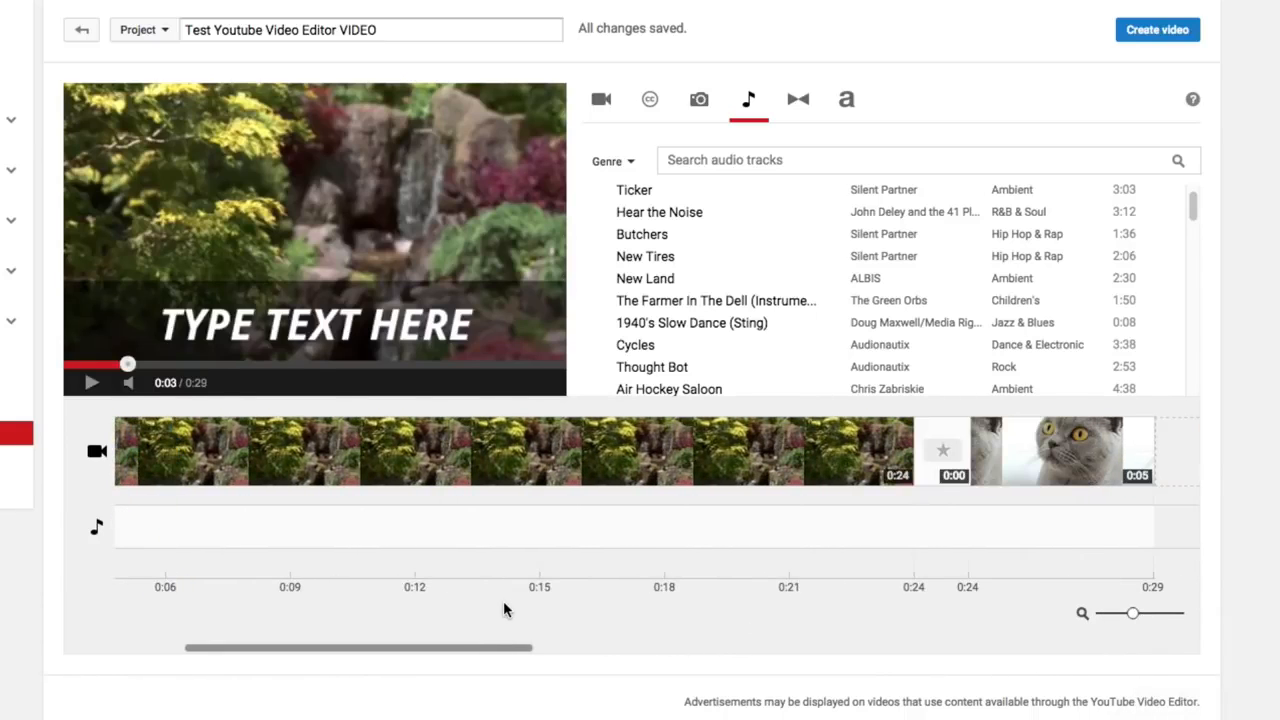
left_click_drag(491, 648, 429, 648)
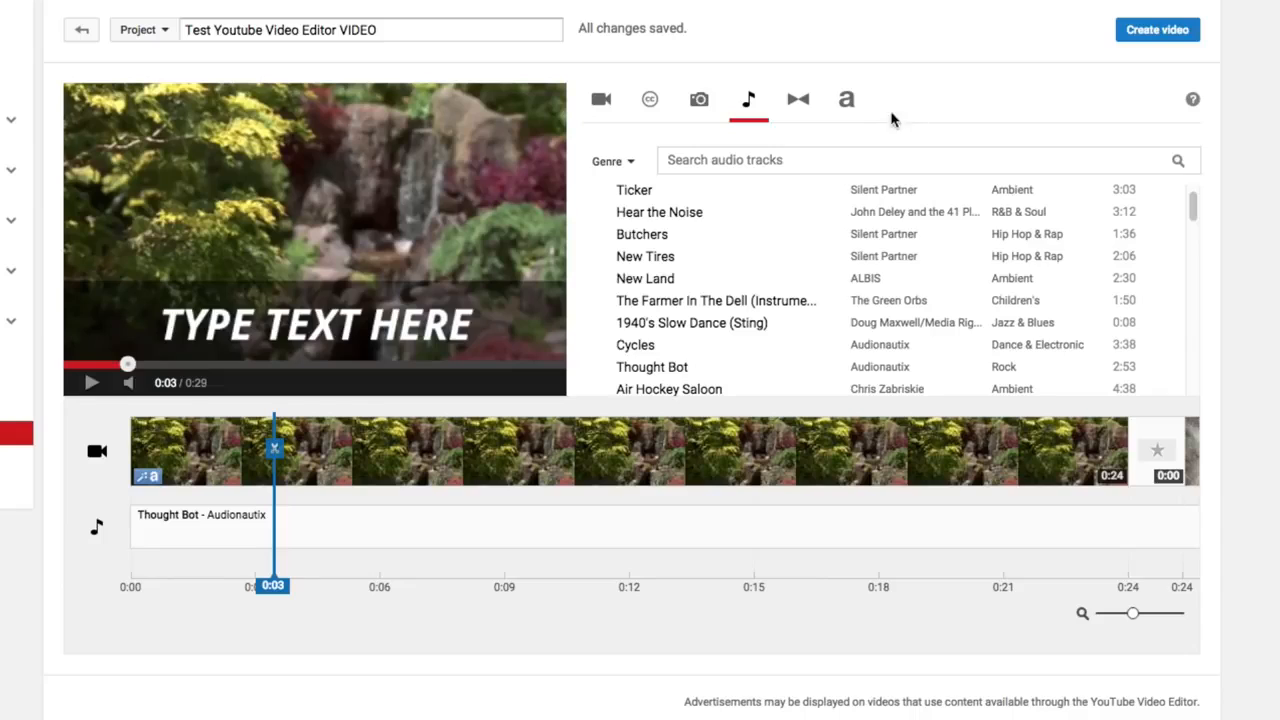
left_click(852, 112)
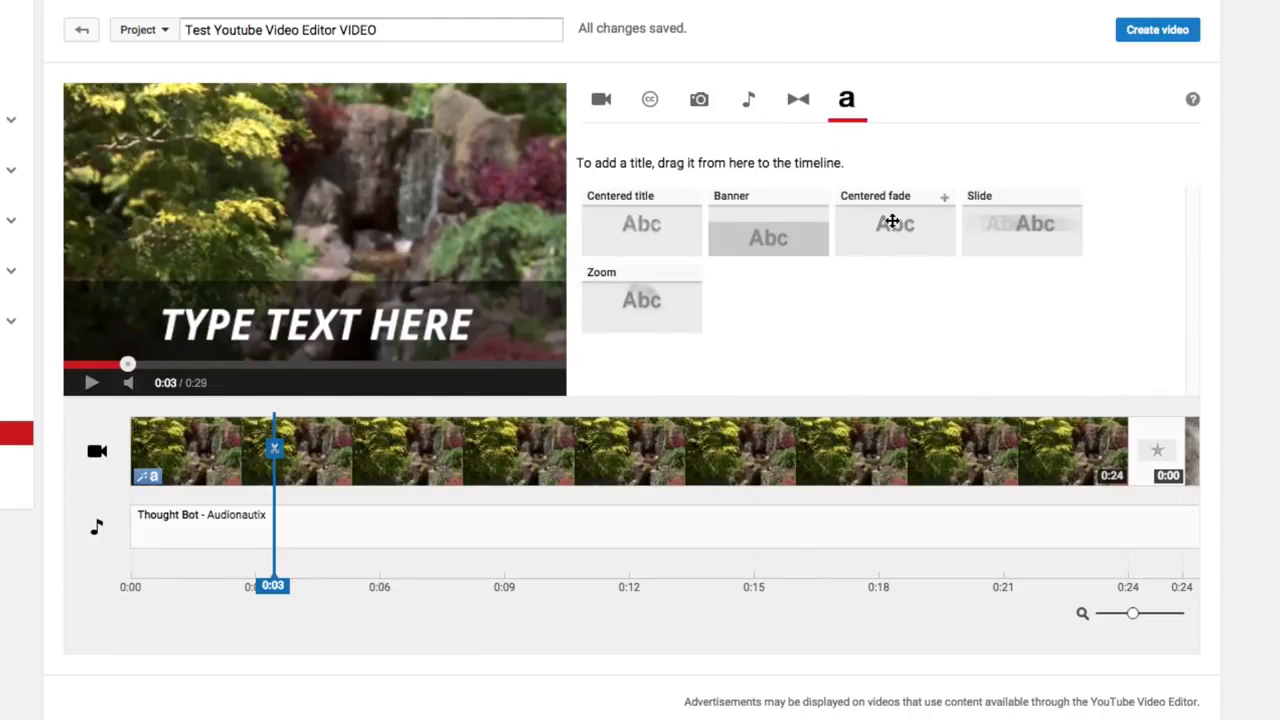
left_click_drag(272, 586, 100, 592)
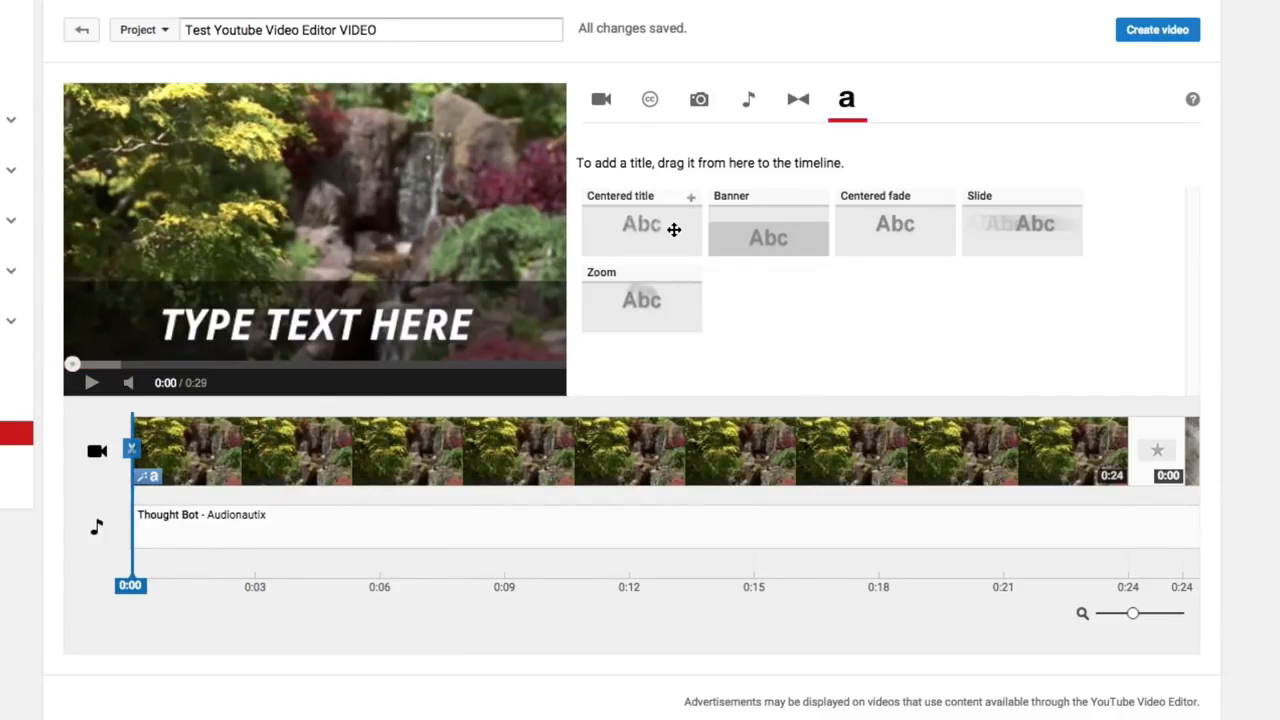
left_click_drag(654, 224, 133, 455)
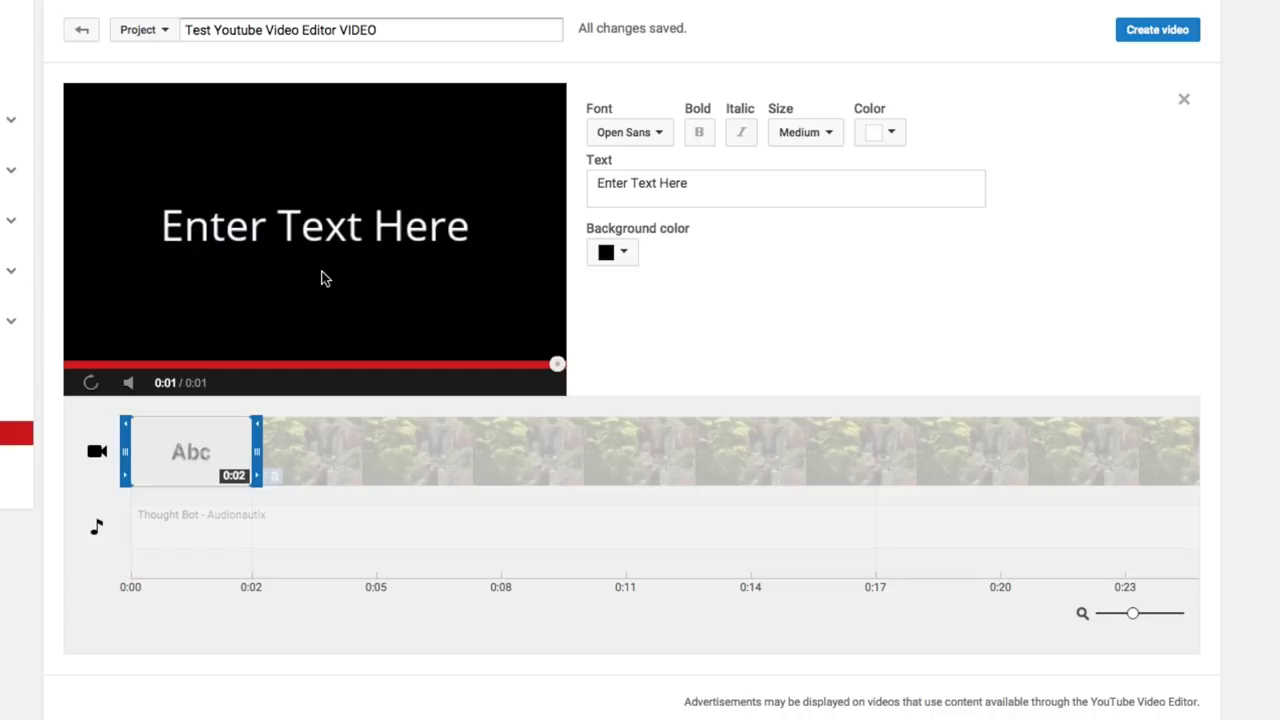
left_click(615, 443)
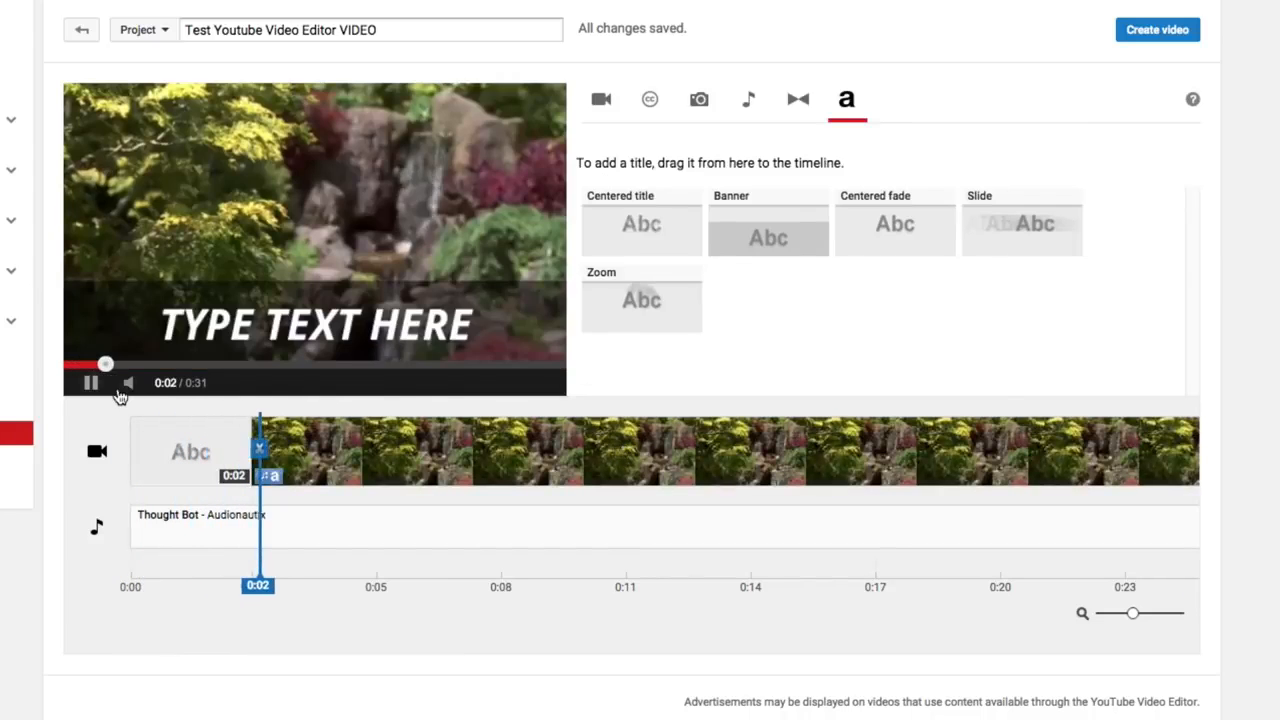
Change the text of the opening title clip to "TITLE OF VIDEO".
left_click(197, 474)
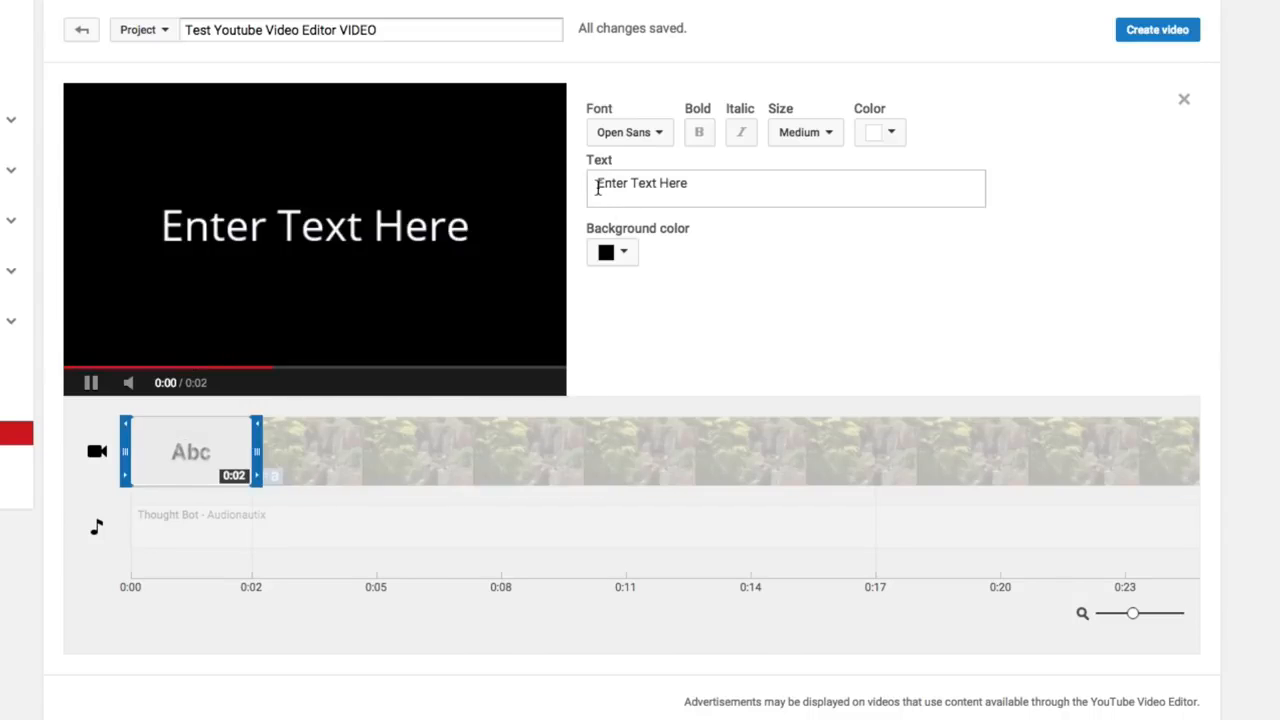
left_click(780, 194)
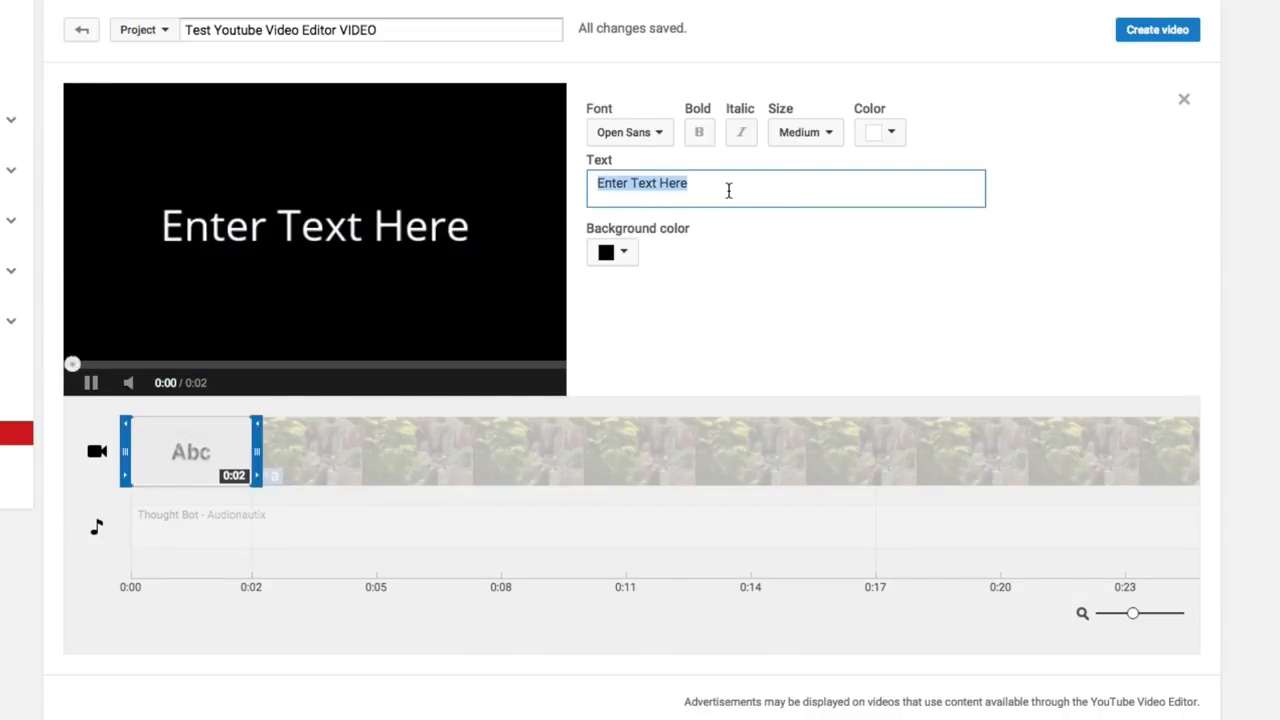
type("TITLE OF VIDEO")
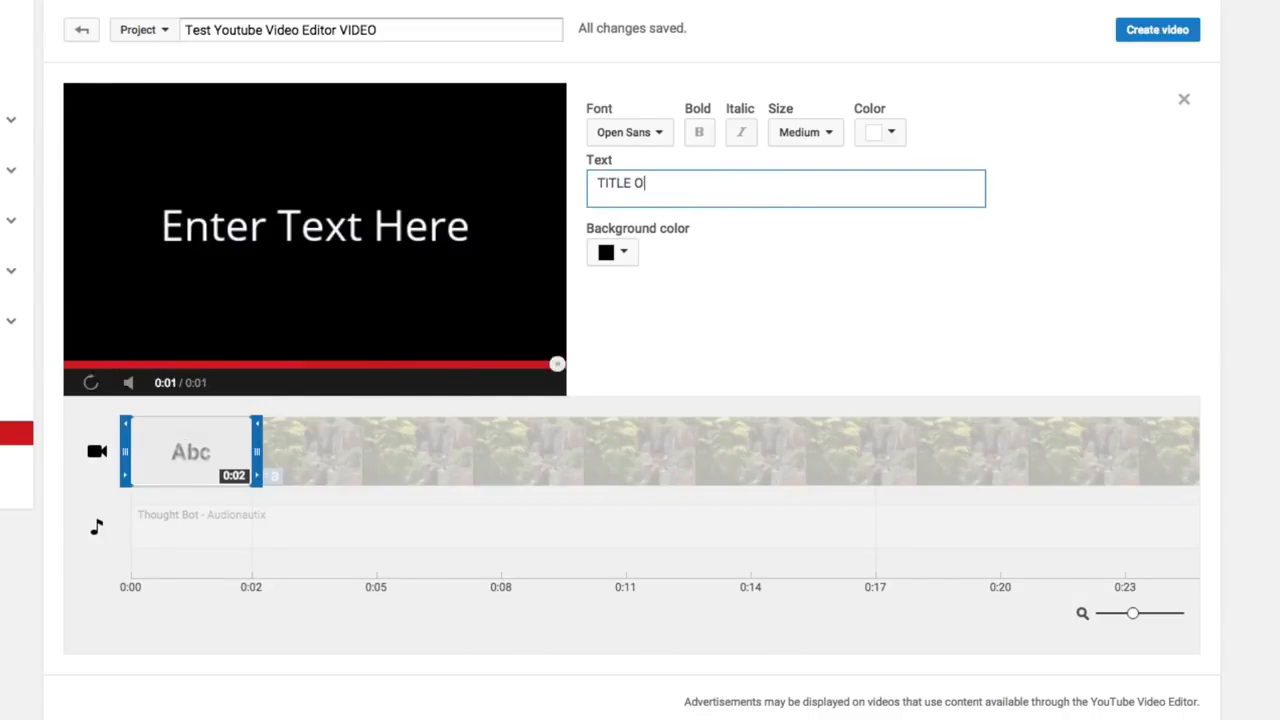
left_click(912, 295)
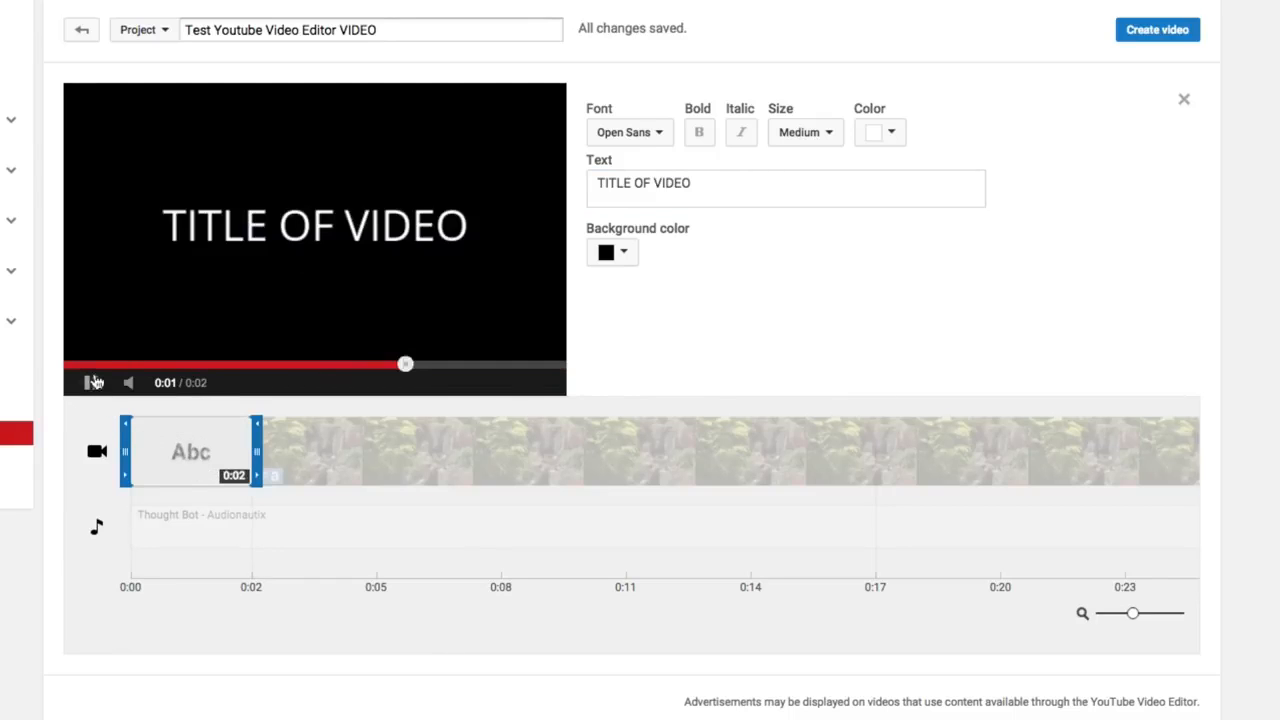
Set the title's background color to red, close its settings and preview the opening until about 0:03.
left_click(622, 253)
left_click(670, 318)
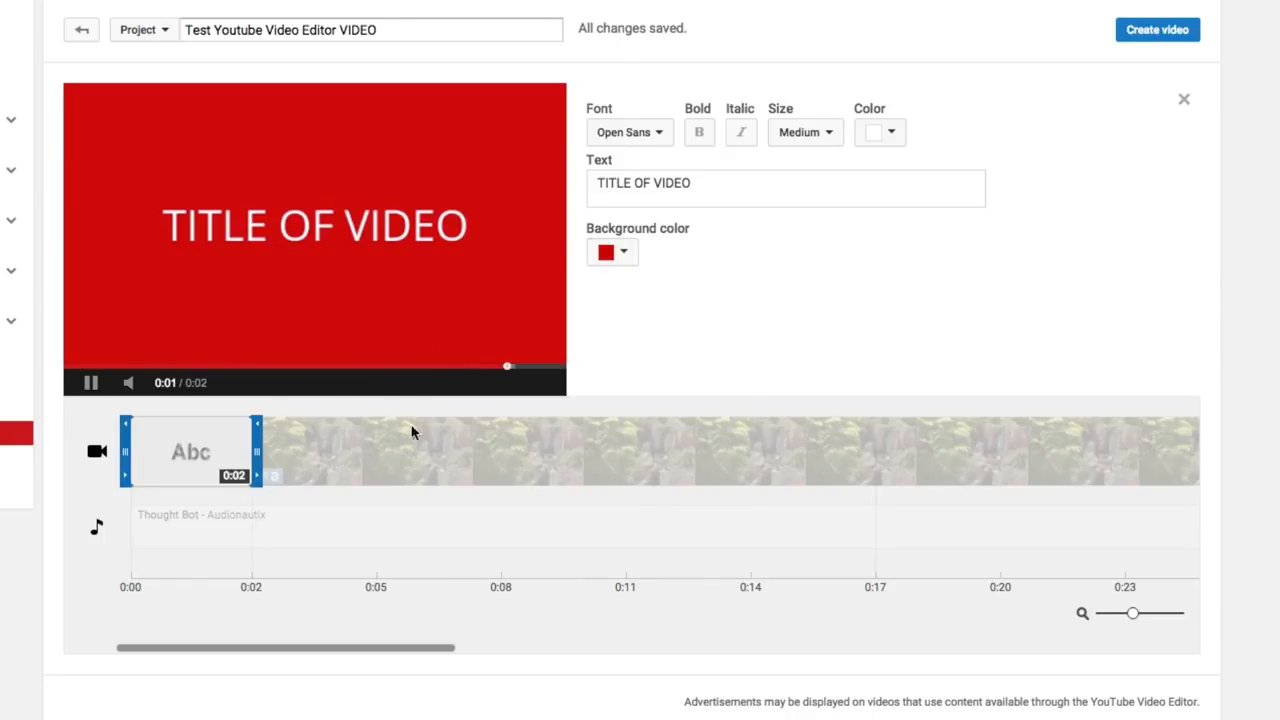
left_click(603, 648)
left_click(638, 580)
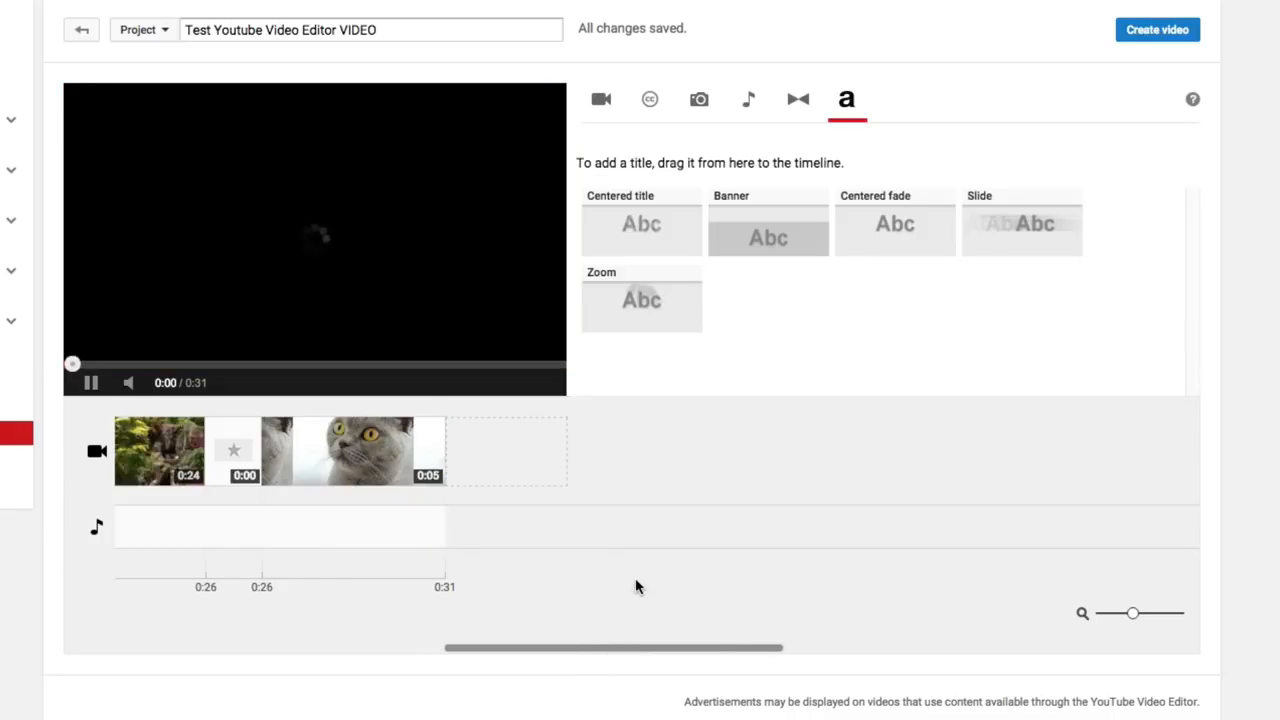
scroll(636, 582, "left", 10)
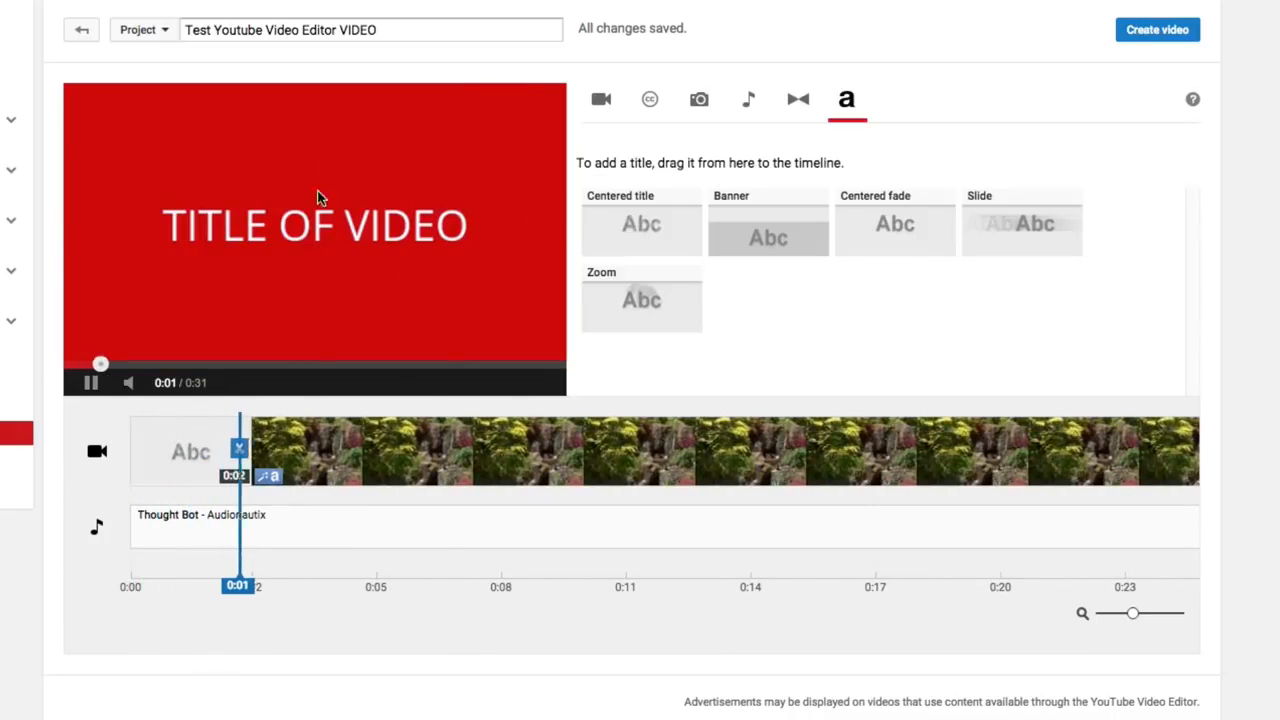
left_click(110, 325)
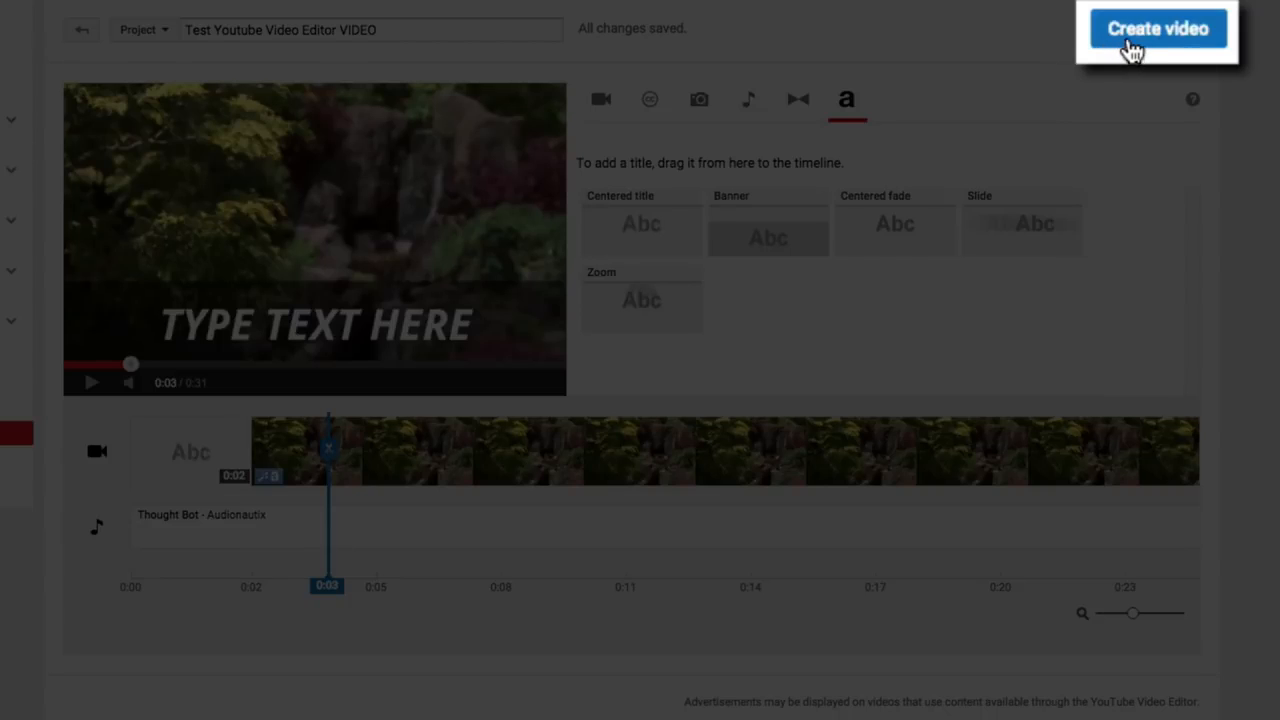
Create the finished video from the project and go to the Video Manager.
left_click(1135, 48)
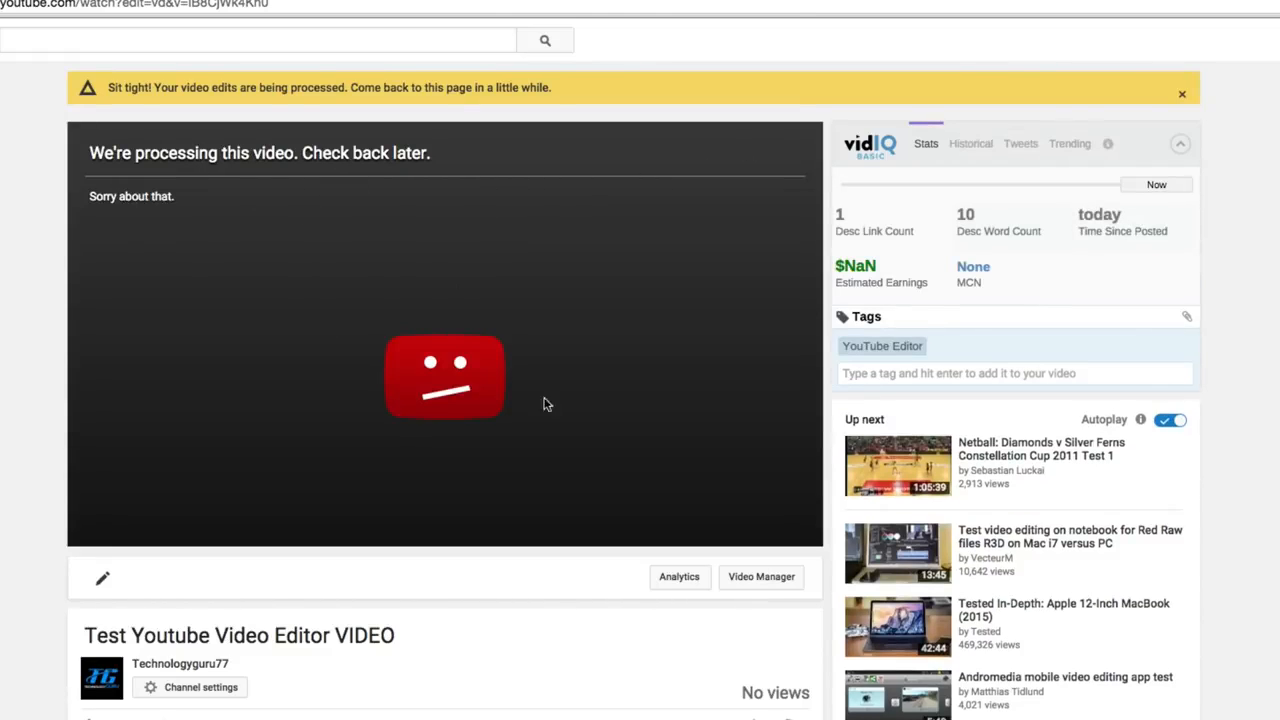
left_click(772, 584)
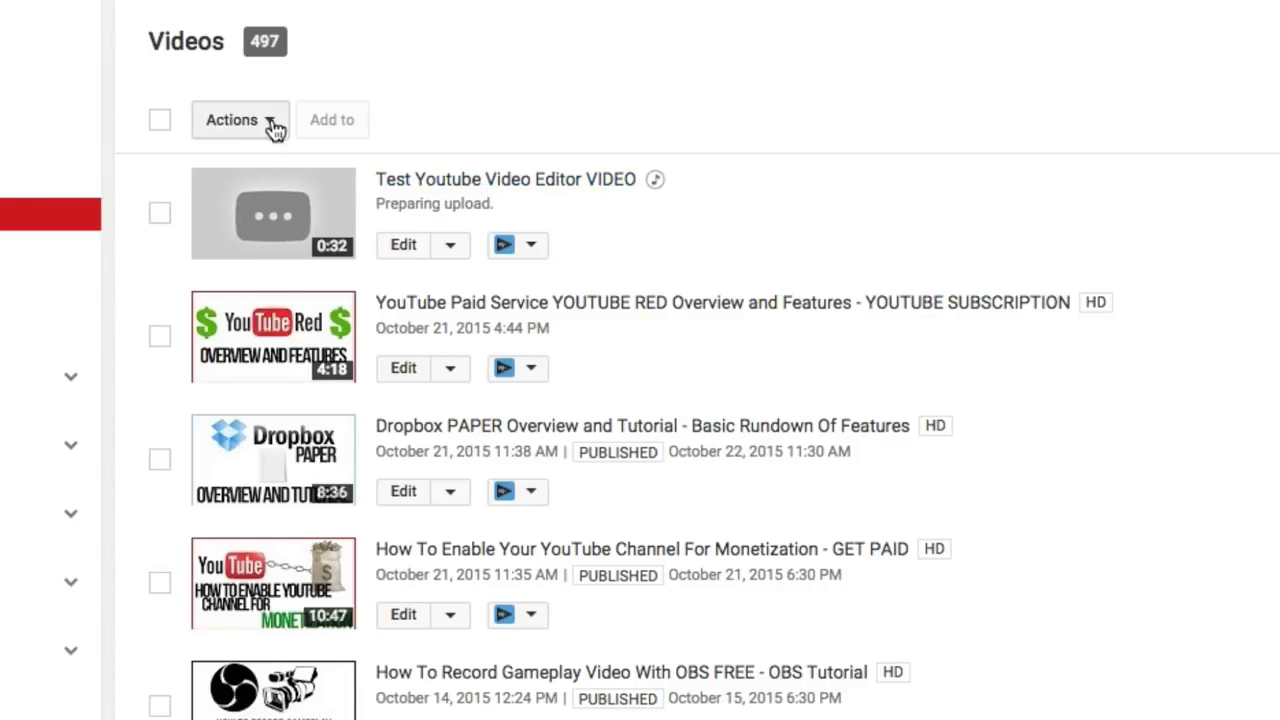
Delete the "Test Youtube Video Editor VIDEO" upload from the video list and confirm the deletion.
left_click(160, 213)
left_click(240, 120)
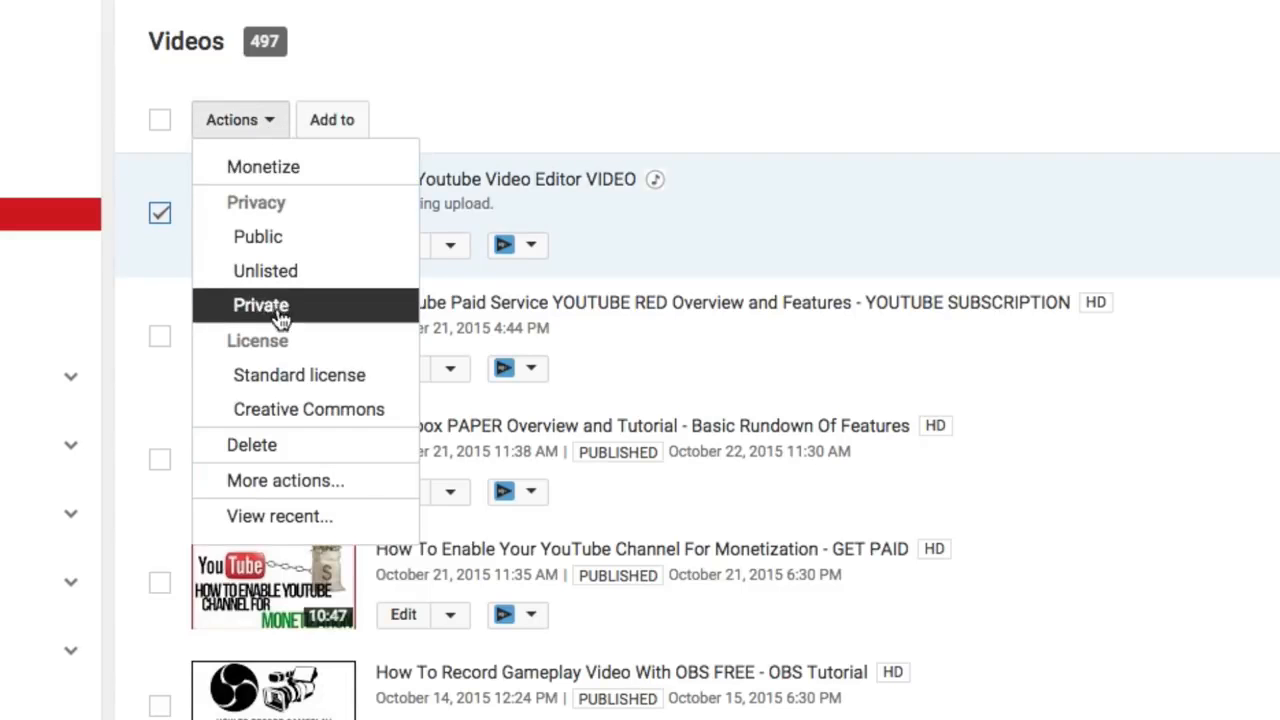
left_click(252, 444)
left_click(1148, 640)
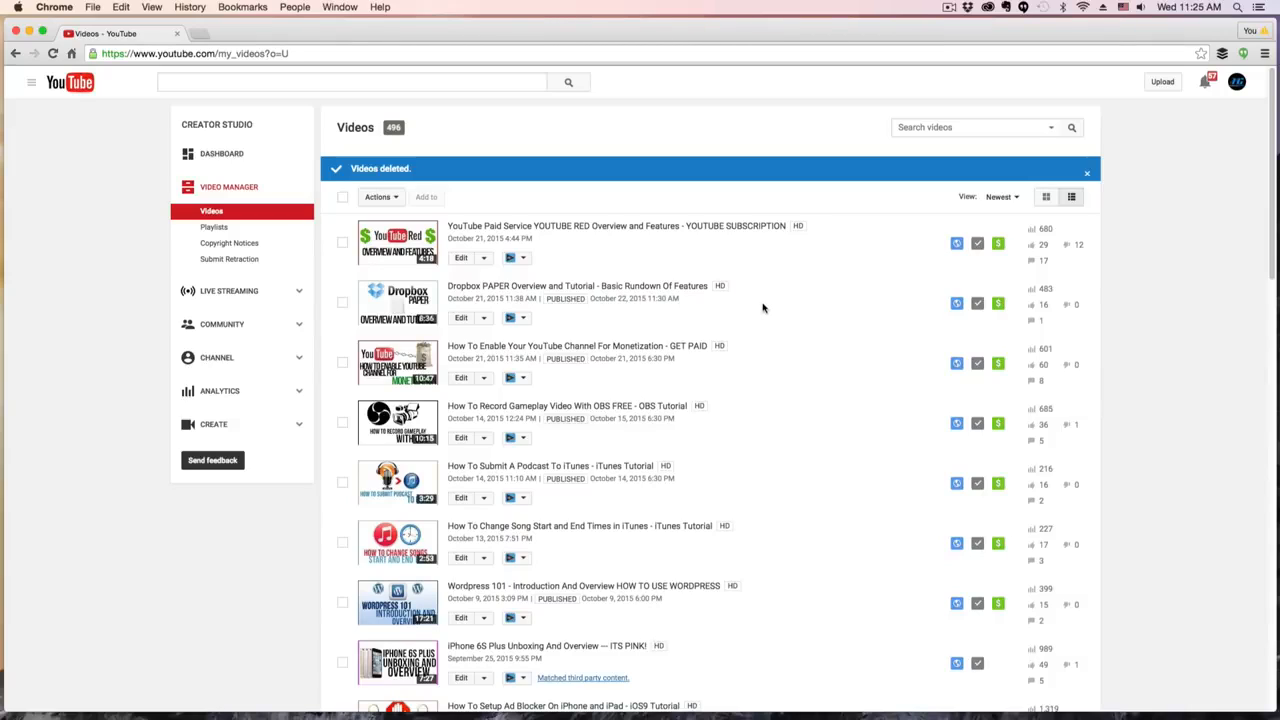
Go back to the Video Editor in Creator Studio.
left_click(230, 428)
left_click(222, 394)
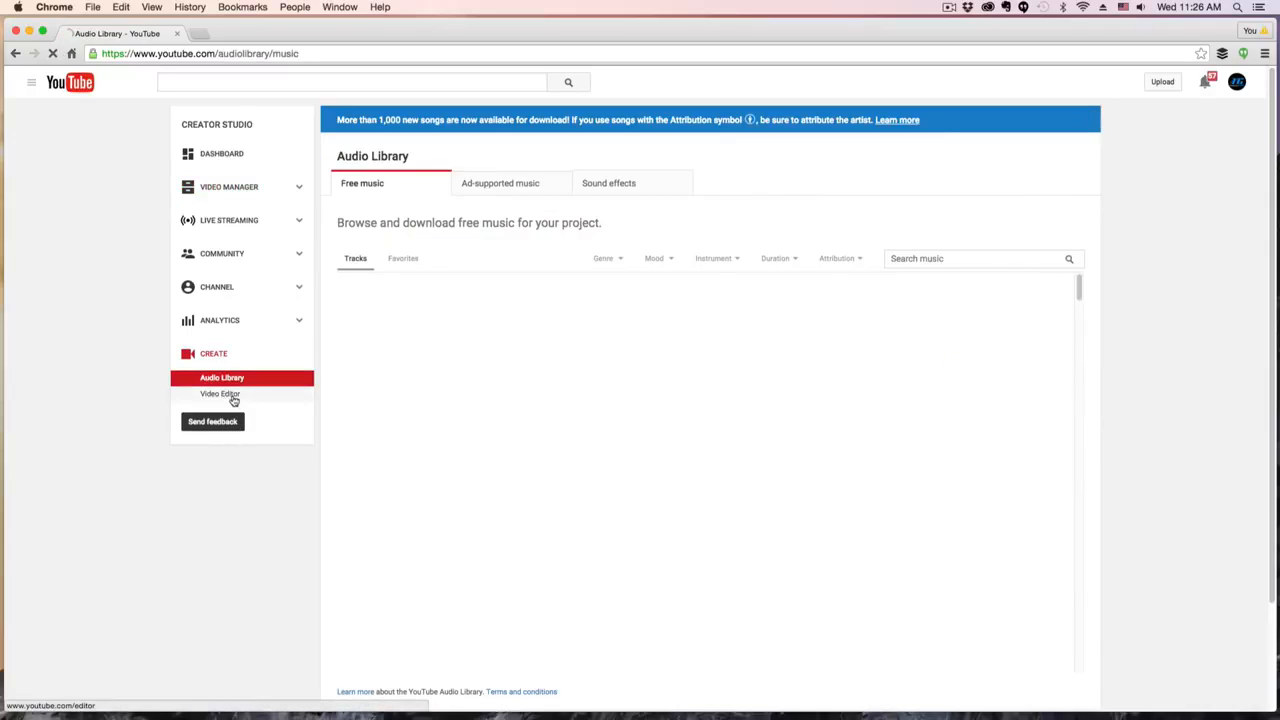